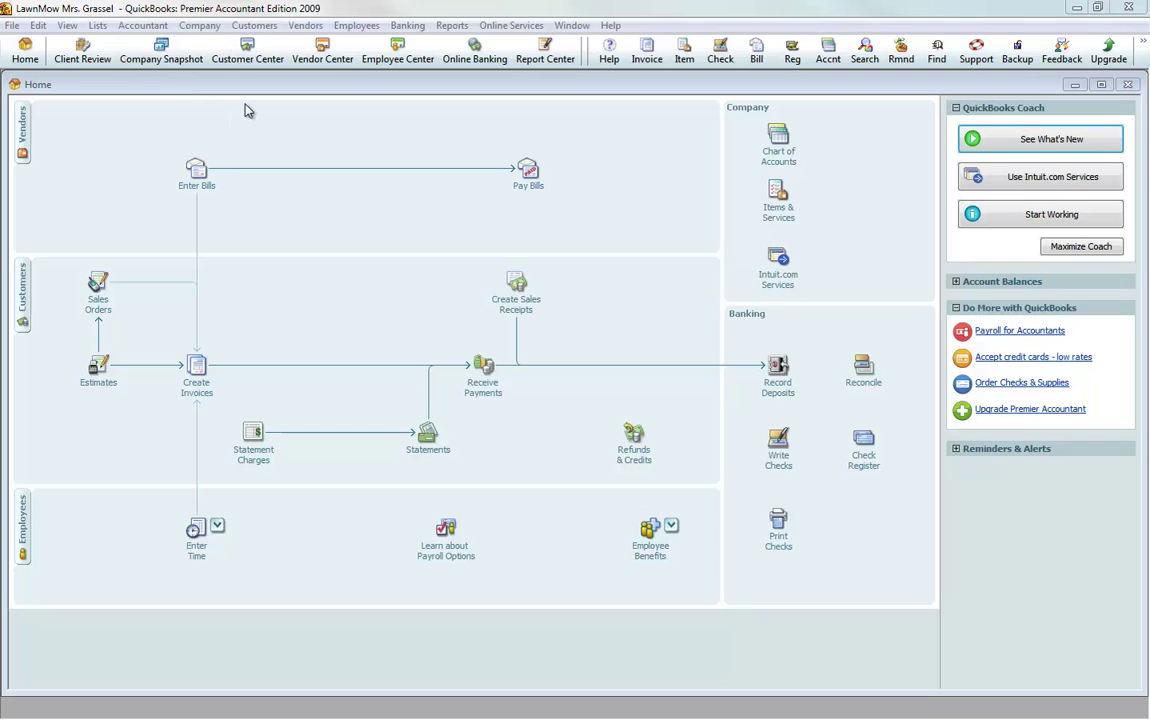
- Open a new general journal entry and turn off its Adjusting Entry option
click(191, 28)
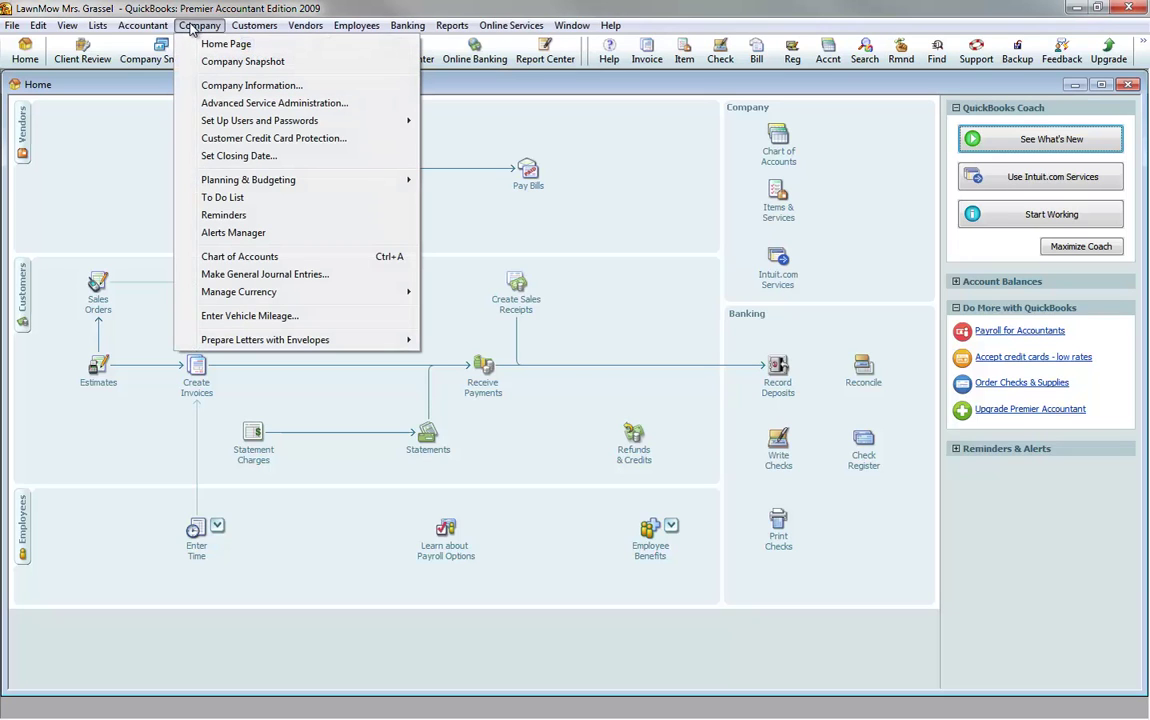
click(245, 276)
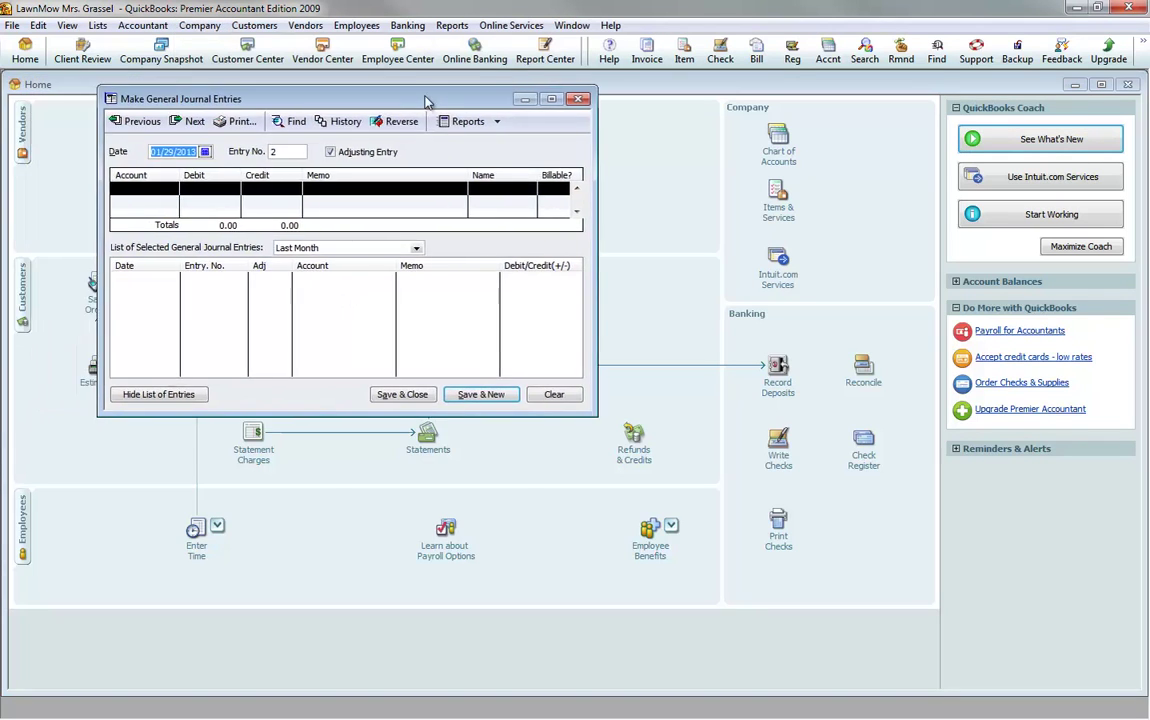
click(331, 152)
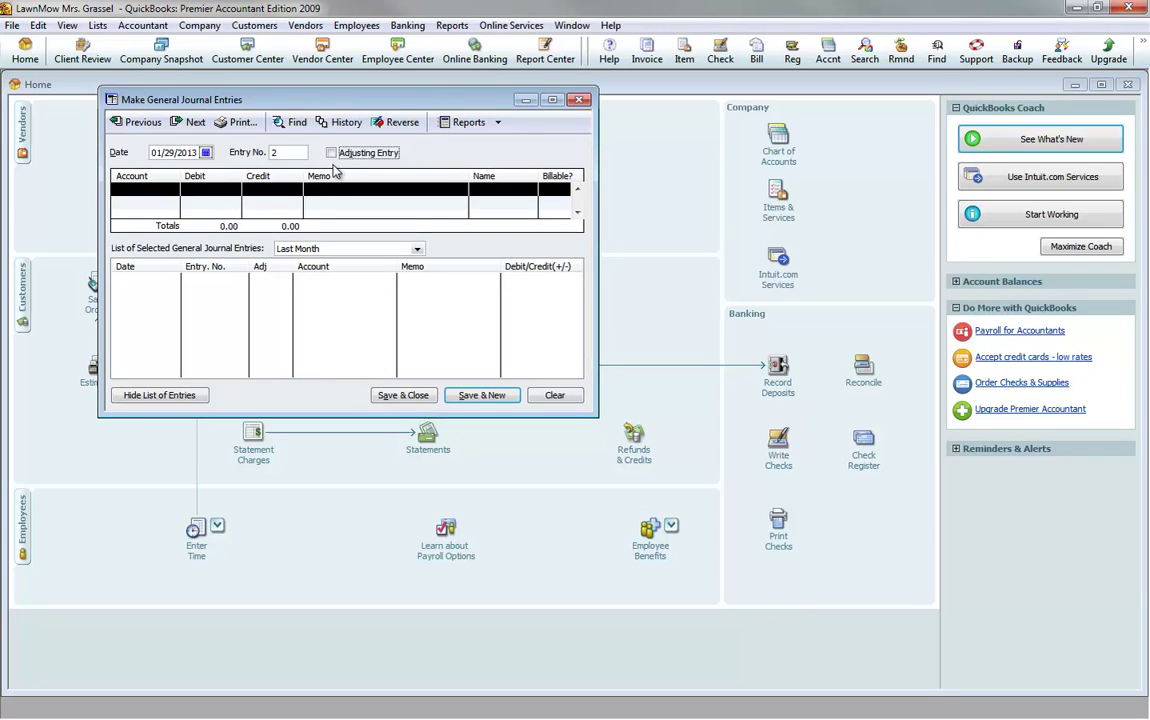
- Set the journal entry's date to 08/21/2012
click(303, 154)
click(205, 152)
click(157, 169)
click(157, 169)
click(157, 169)
click(157, 169)
click(157, 169)
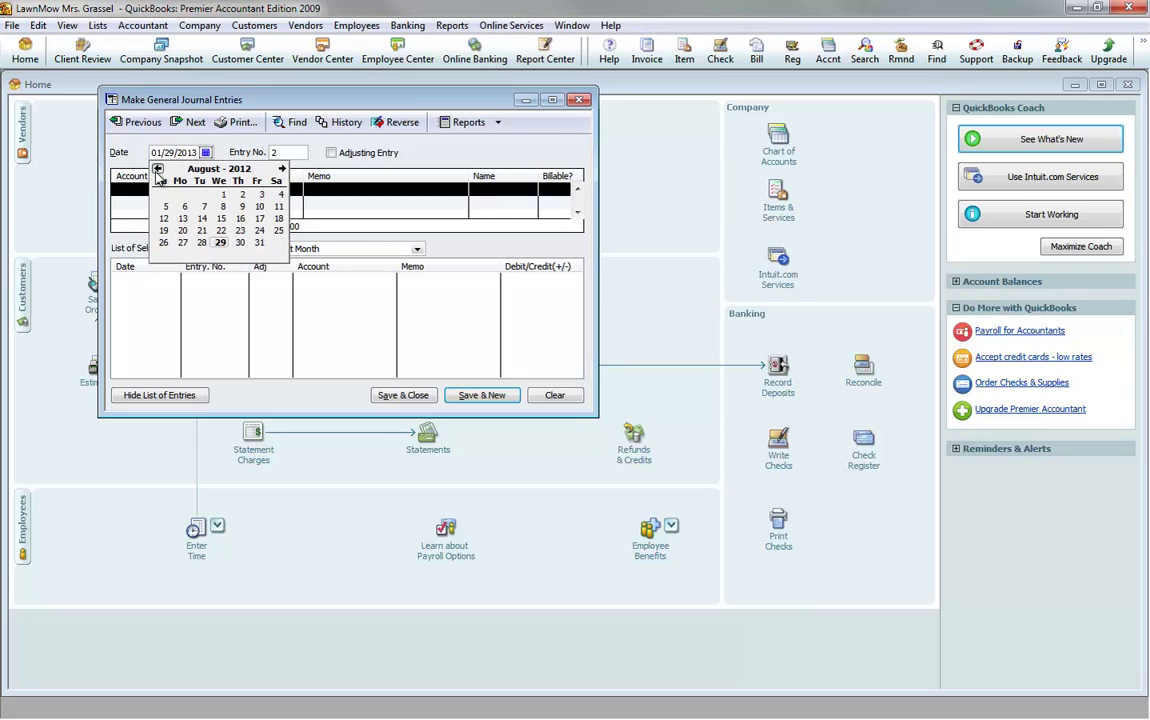
click(201, 230)
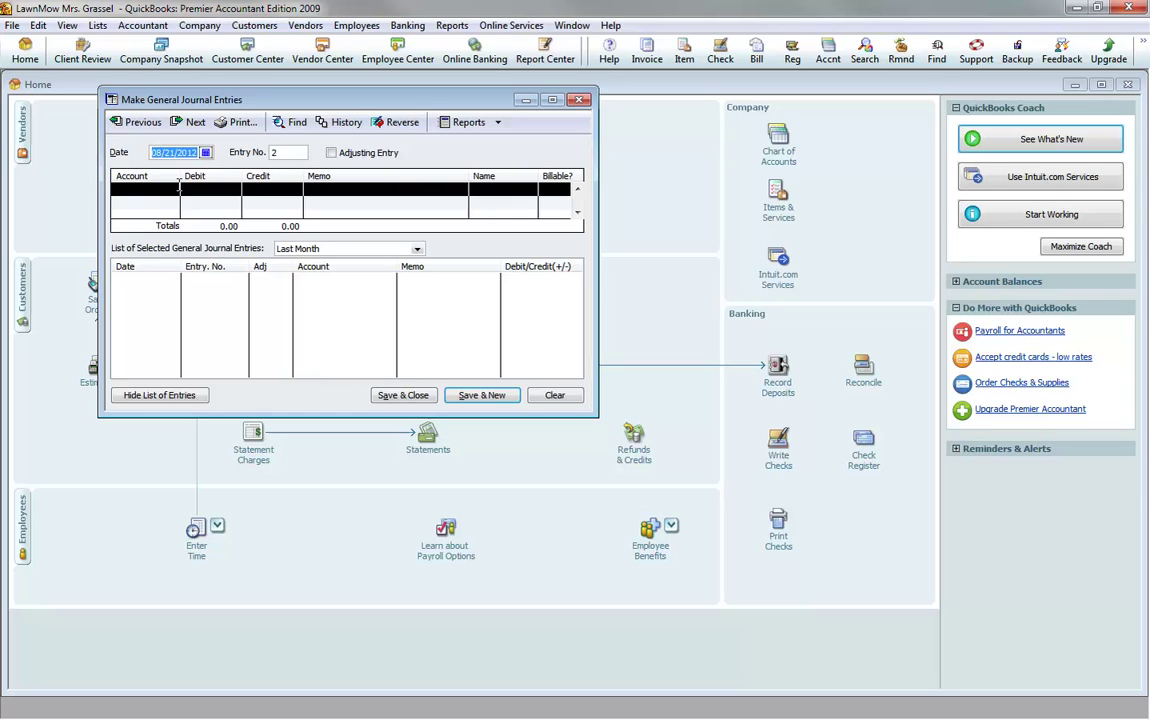
- Enter a debit of 300.00 to the 1150 · Petty Cash account on the first line
click(172, 194)
click(173, 191)
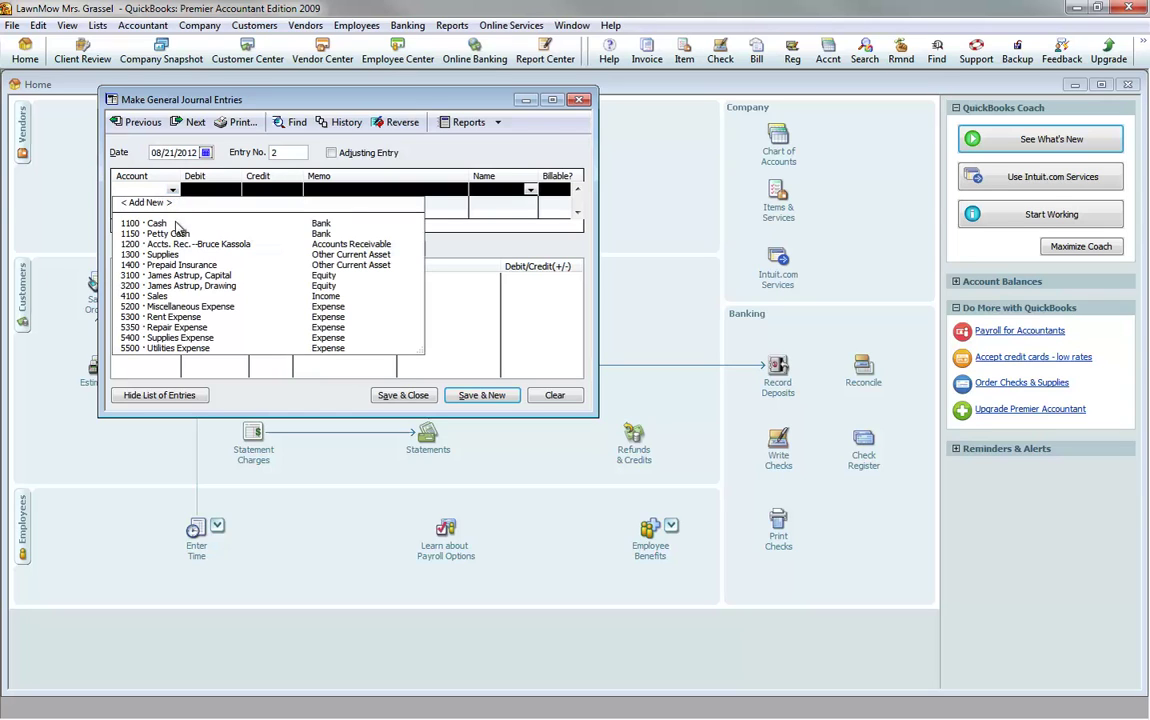
click(179, 237)
click(192, 190)
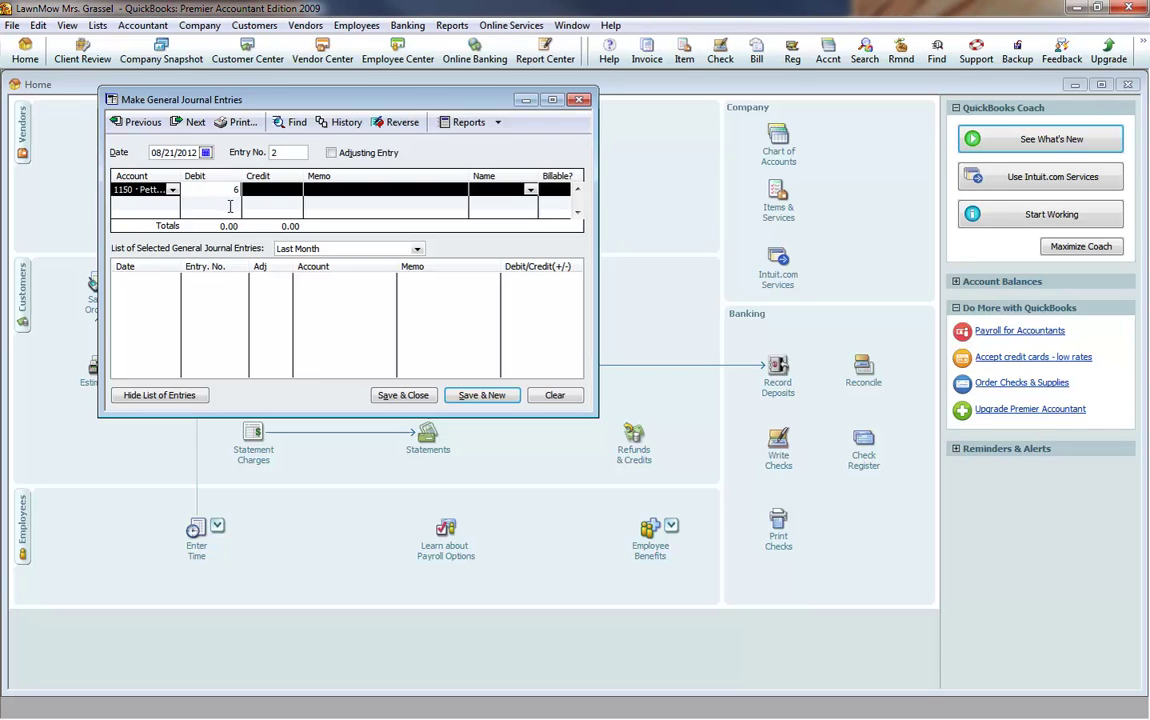
text(300)
key(Tab)
- Try to record the journal entry with only the petty cash debit line
click(230, 212)
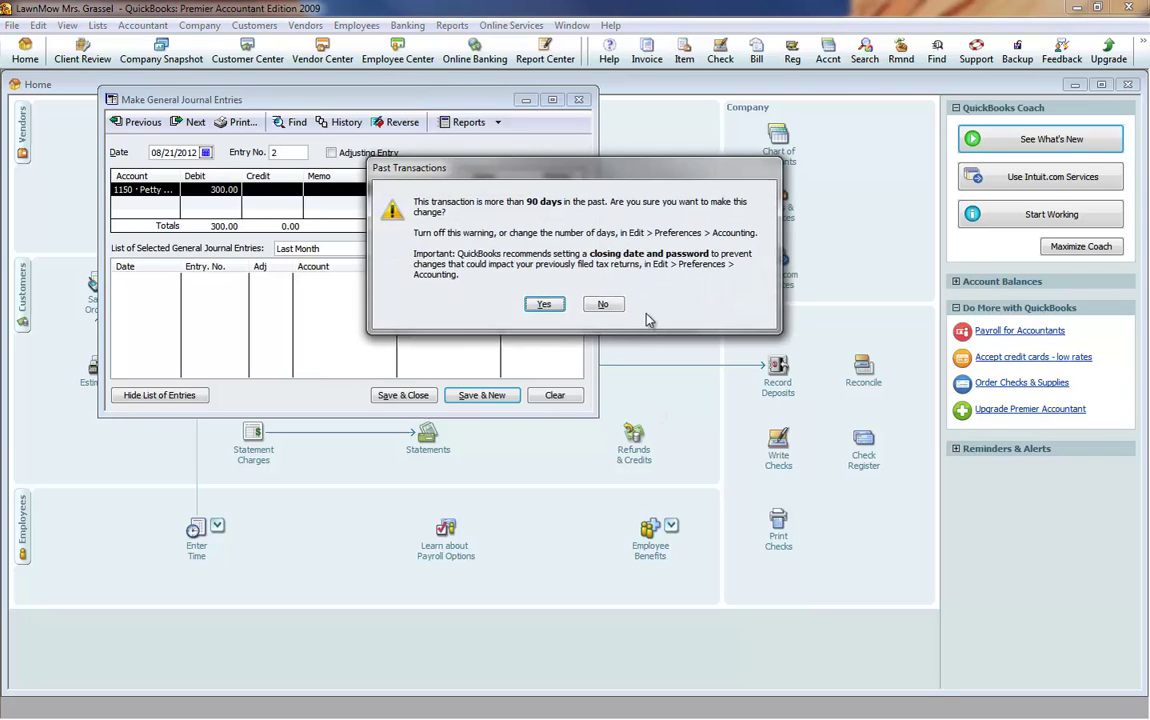
drag(543, 168, 512, 181)
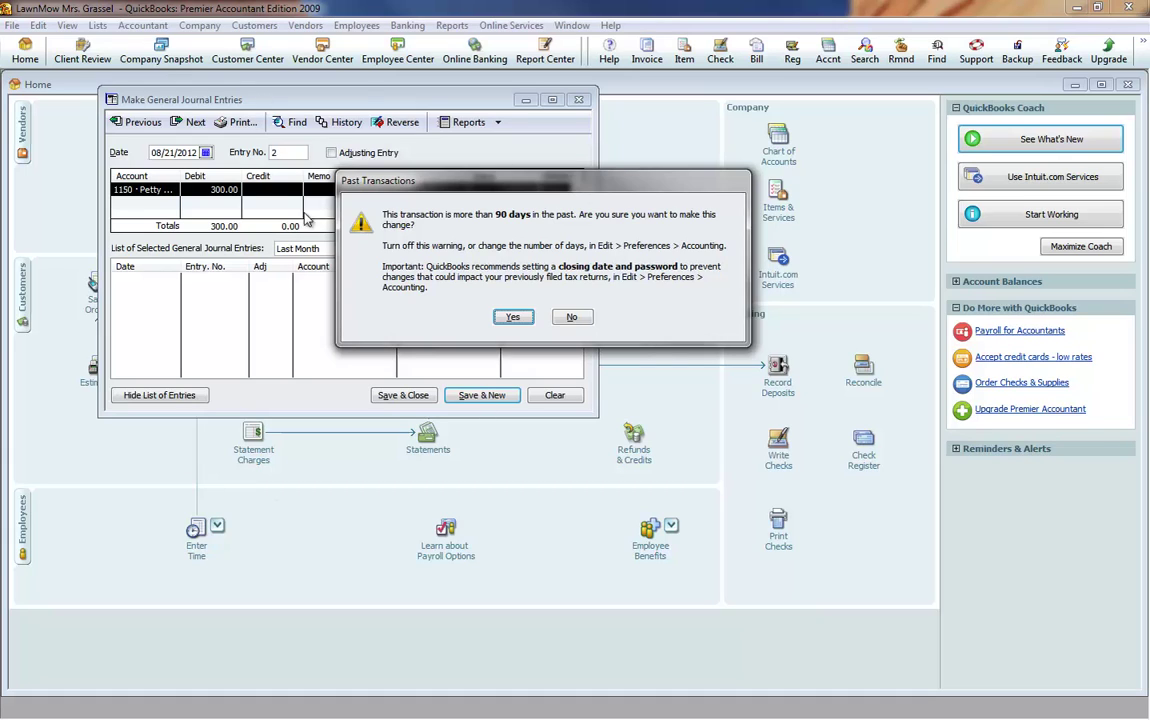
click(519, 319)
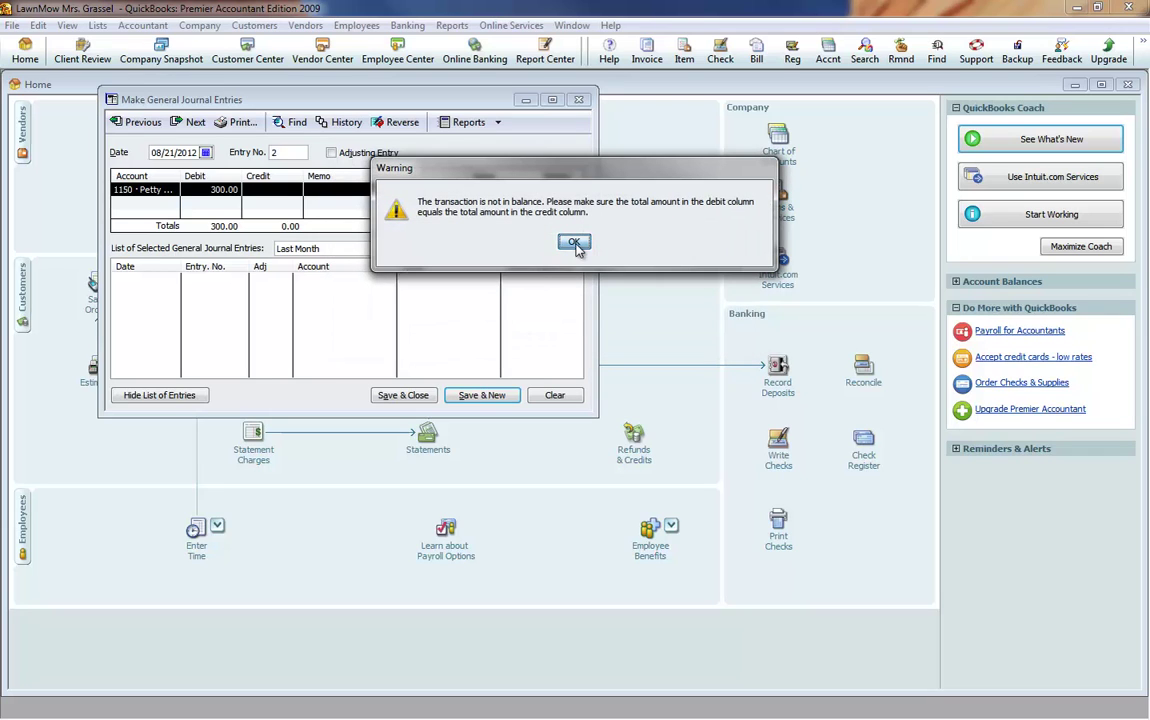
click(574, 242)
- Complete the entry with memo c110 on both lines and a 300.00 credit to 1100 · Cash, and save it
click(335, 192)
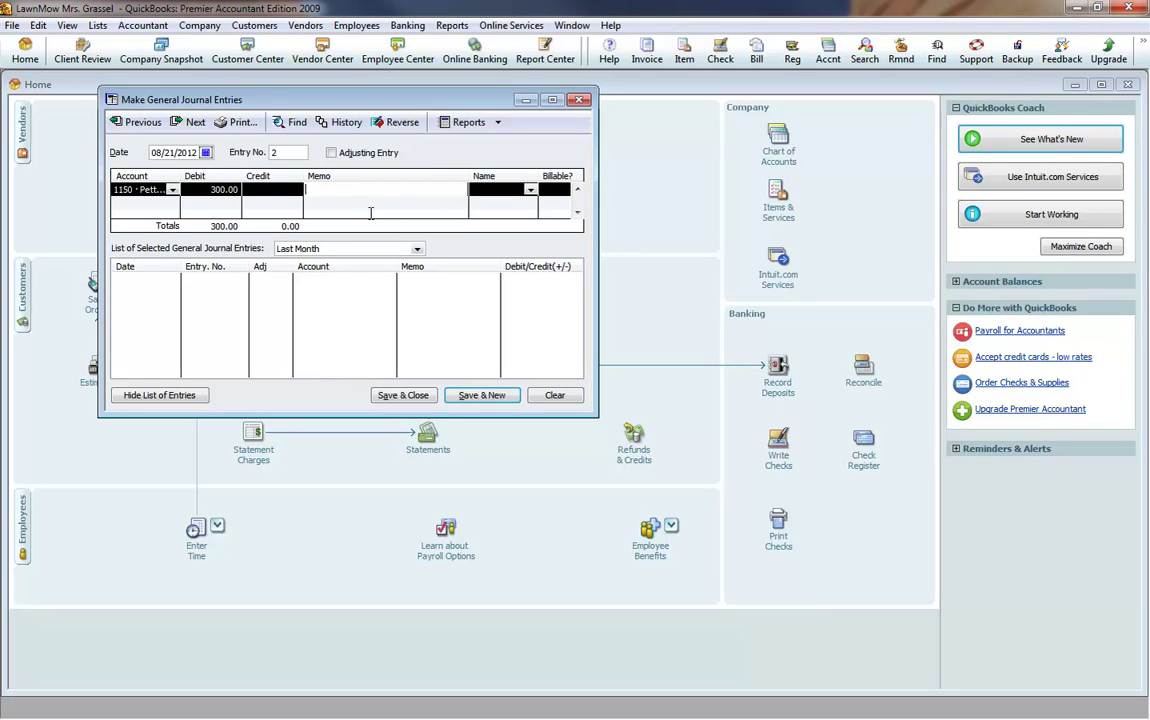
text(c110)
click(155, 203)
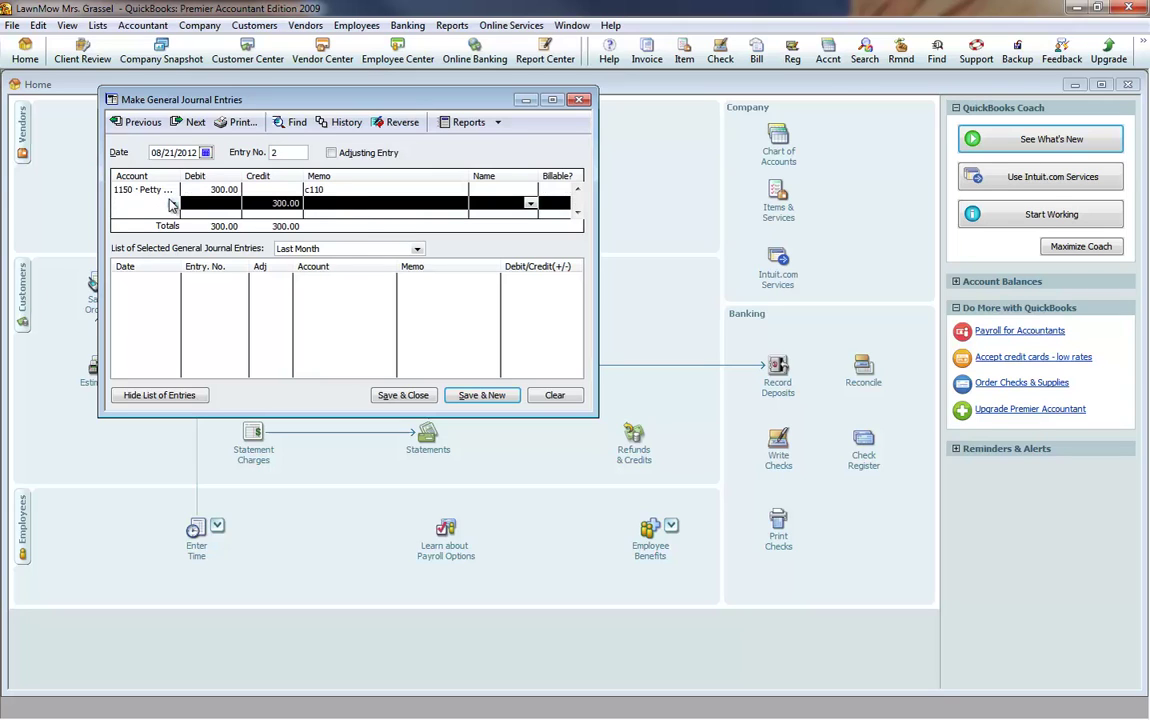
text(1100 · Cash)
click(364, 200)
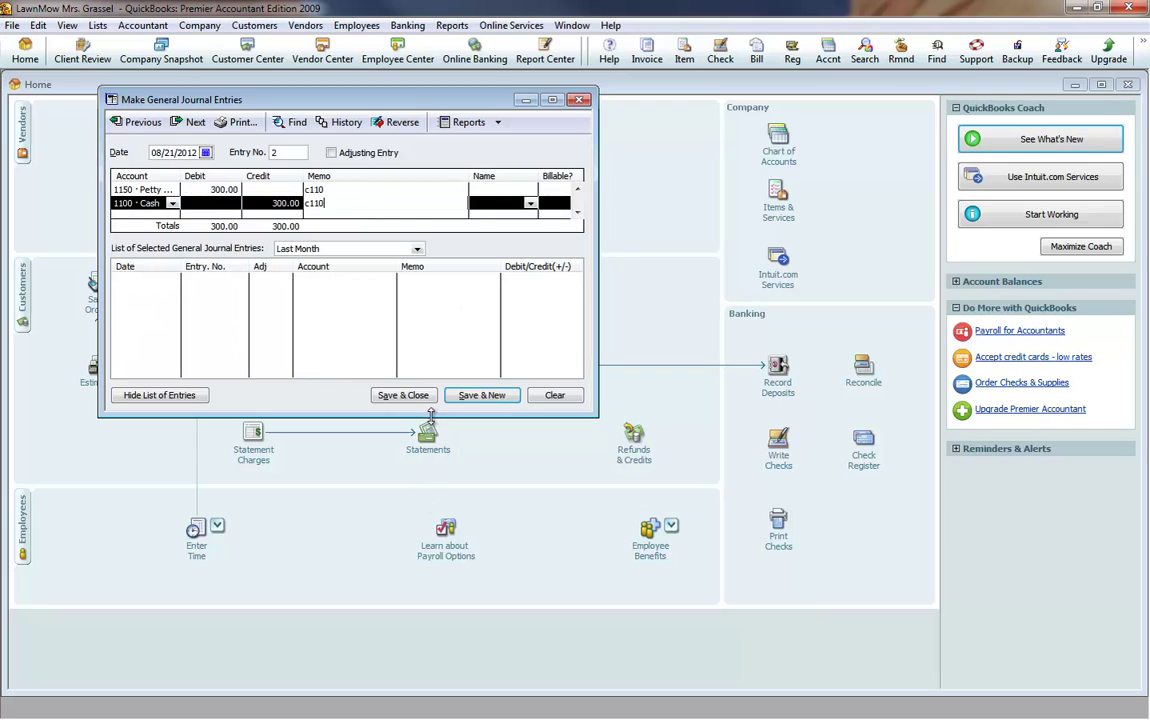
click(481, 396)
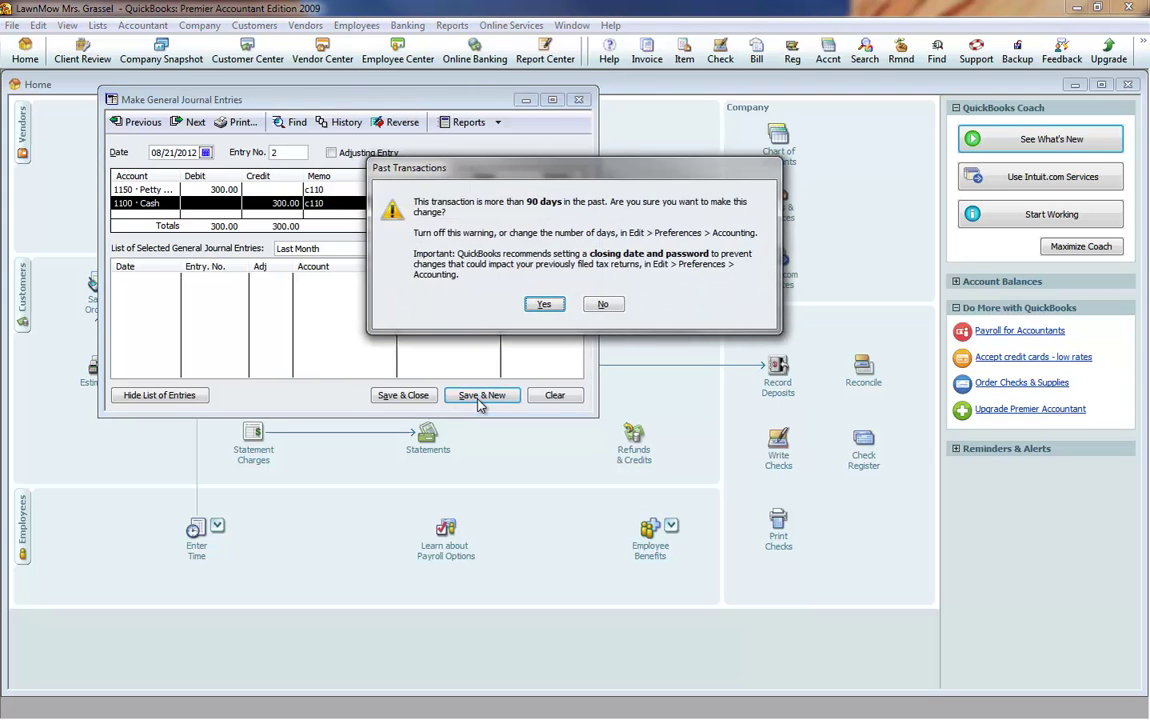
click(543, 304)
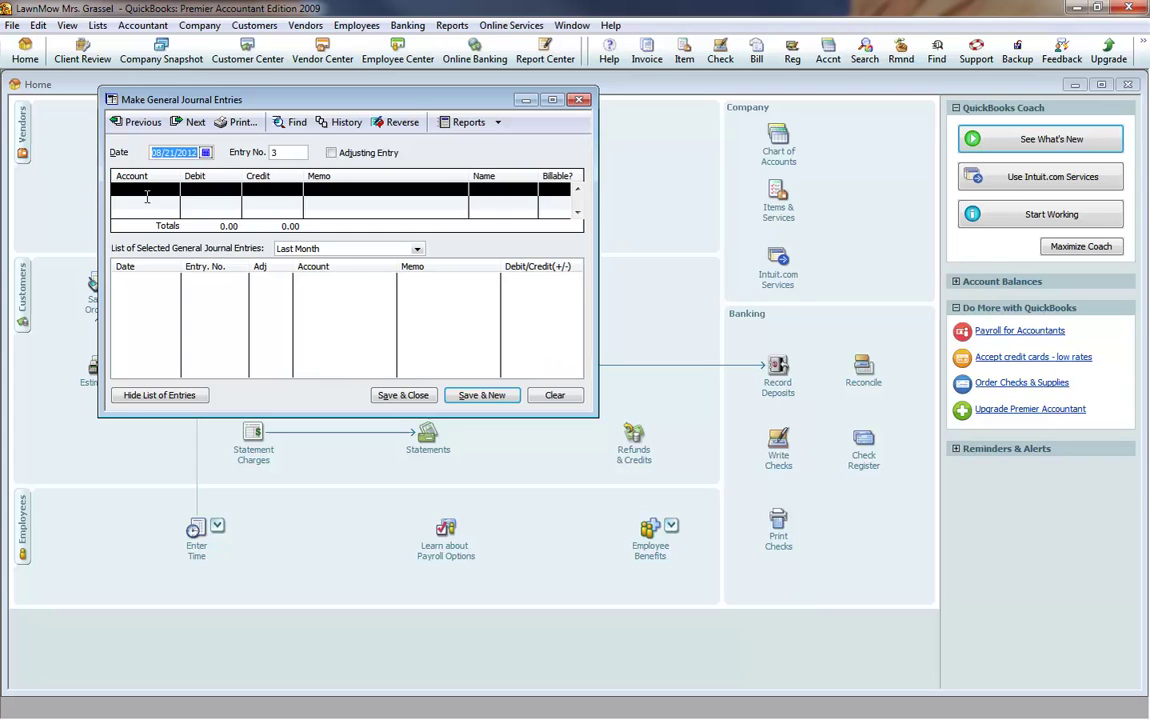
- Enter a debit of 165.00 to 5350 · Repair Expense with memo c111 in the new journal entry
click(178, 191)
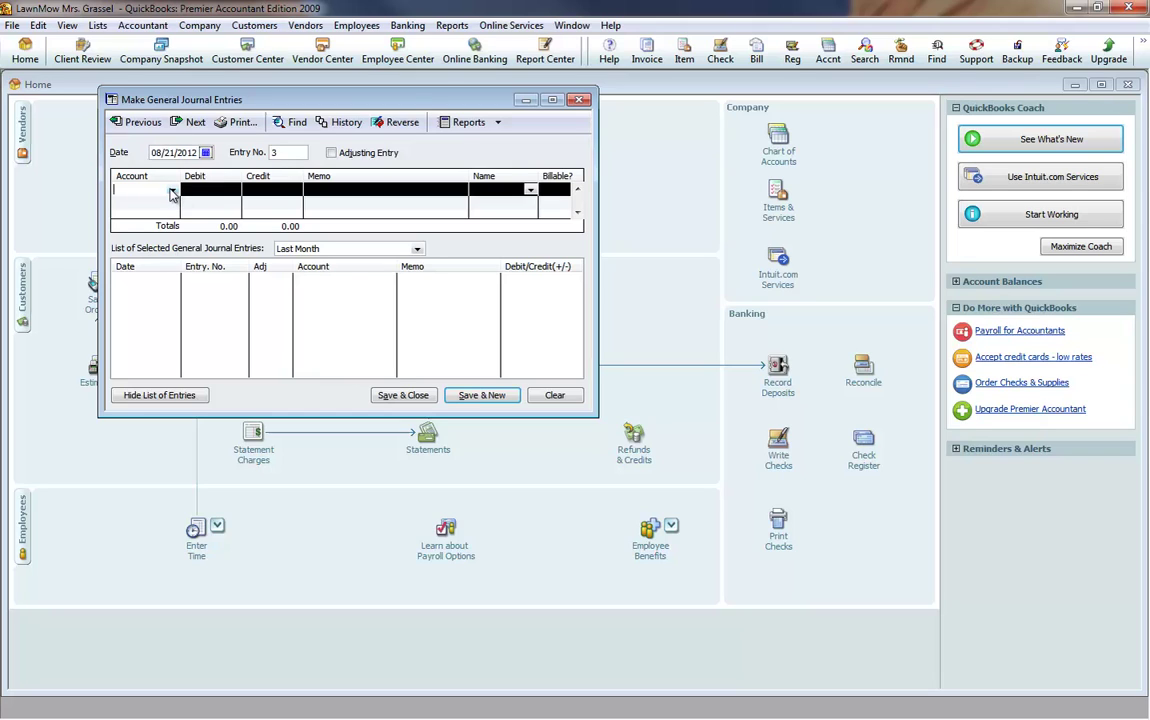
click(172, 191)
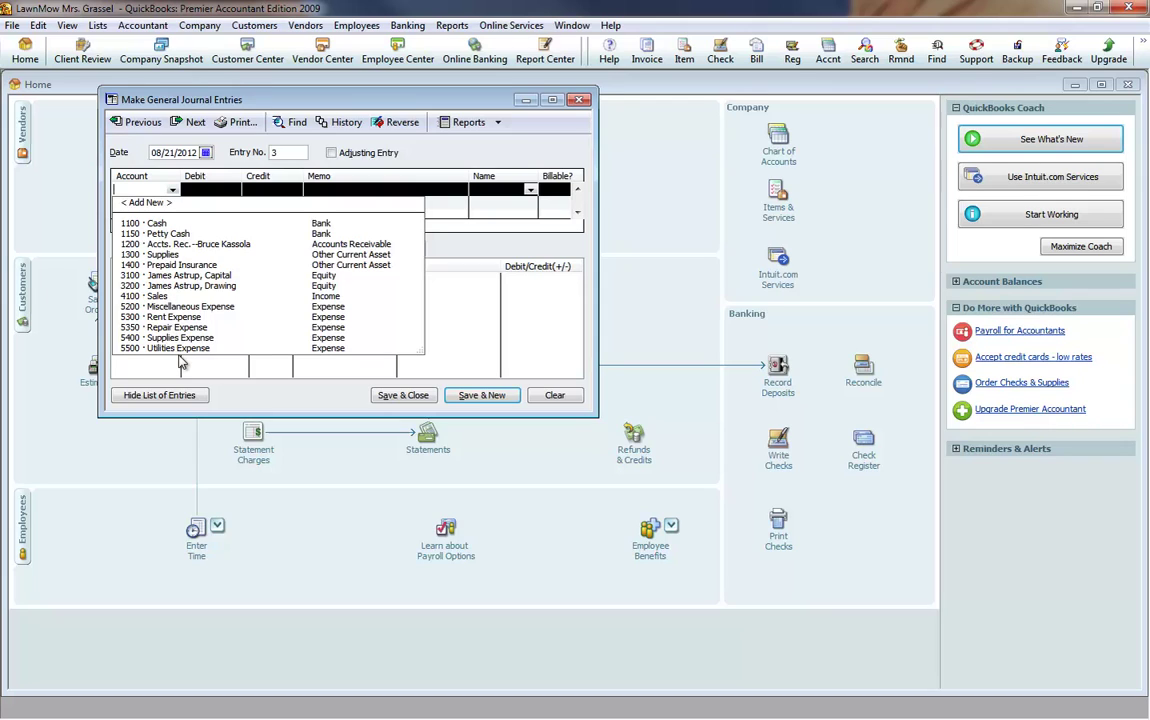
click(167, 327)
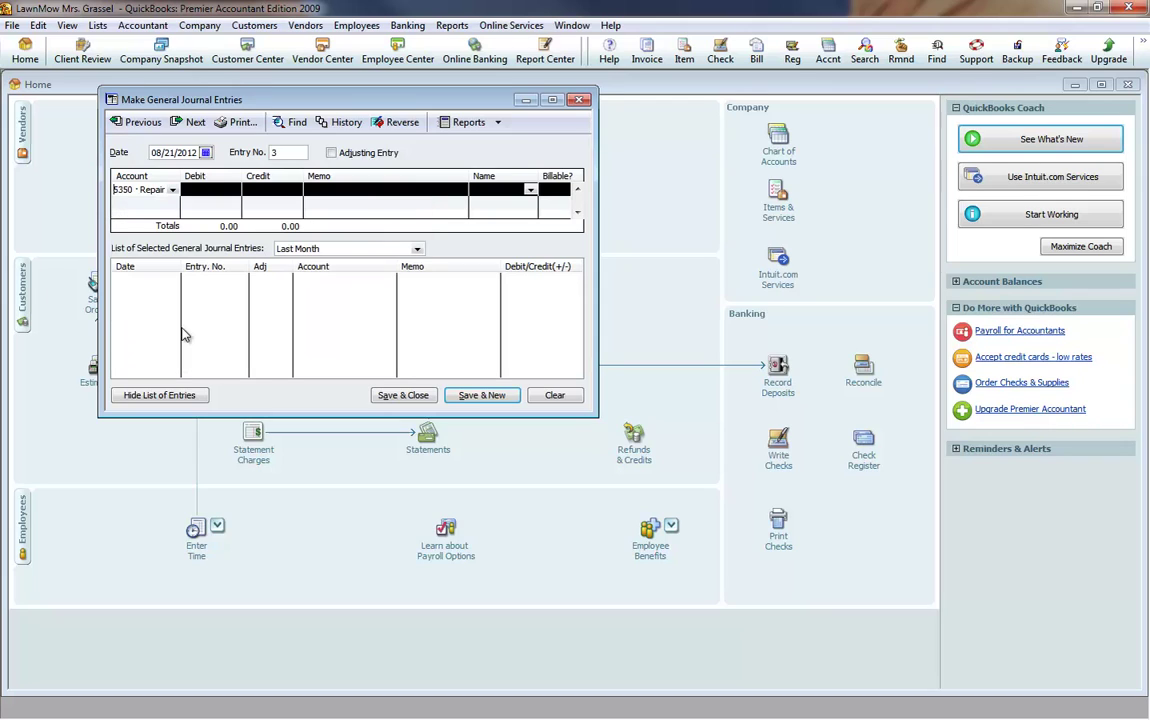
key(Tab)
text(16)
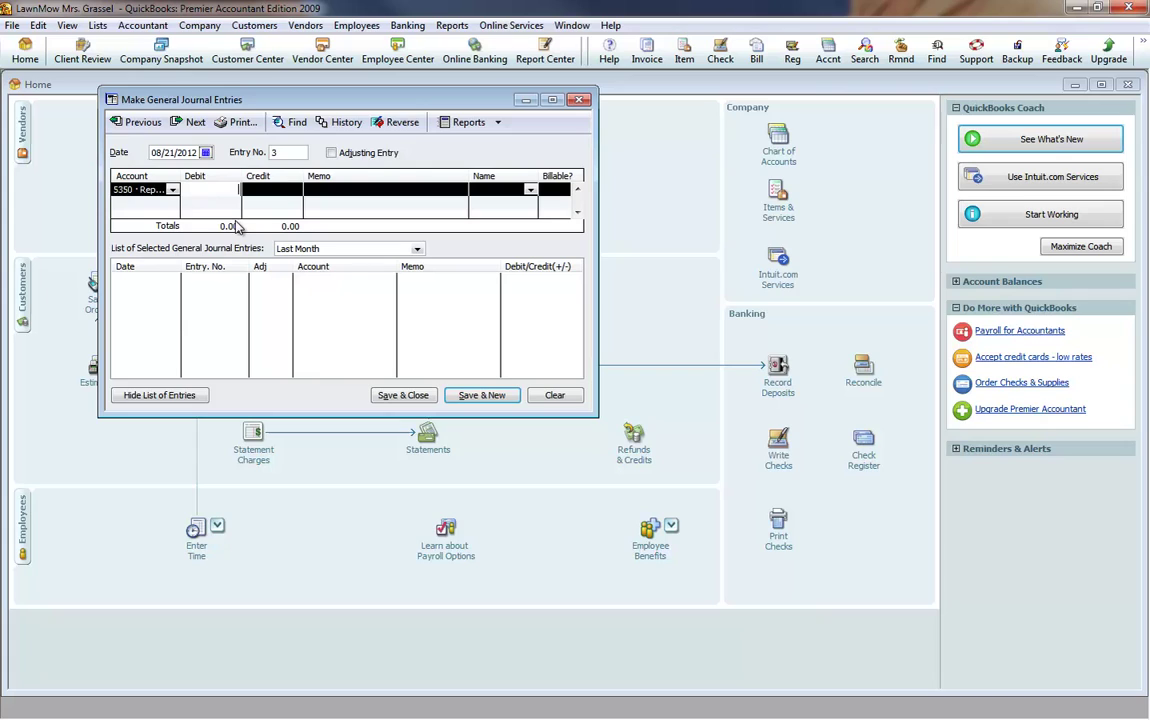
text(5)
click(336, 190)
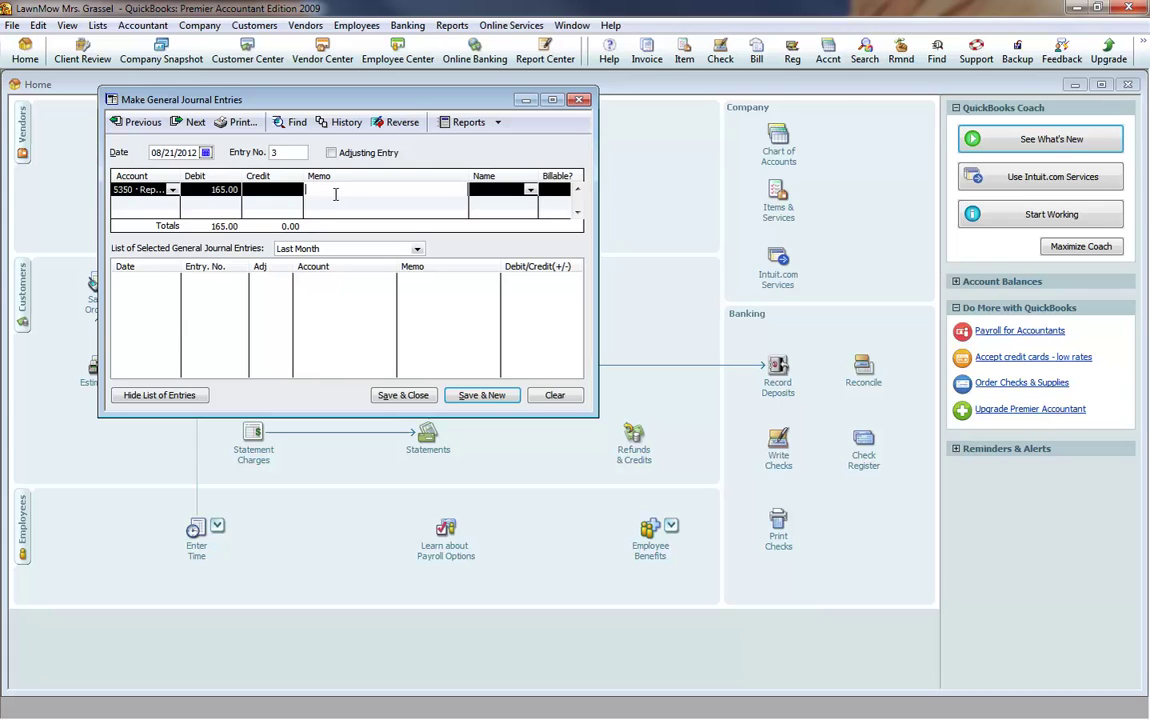
text(c111)
- Credit the balancing 165.00 to the 1100 · Cash account on the second line
click(145, 203)
click(172, 203)
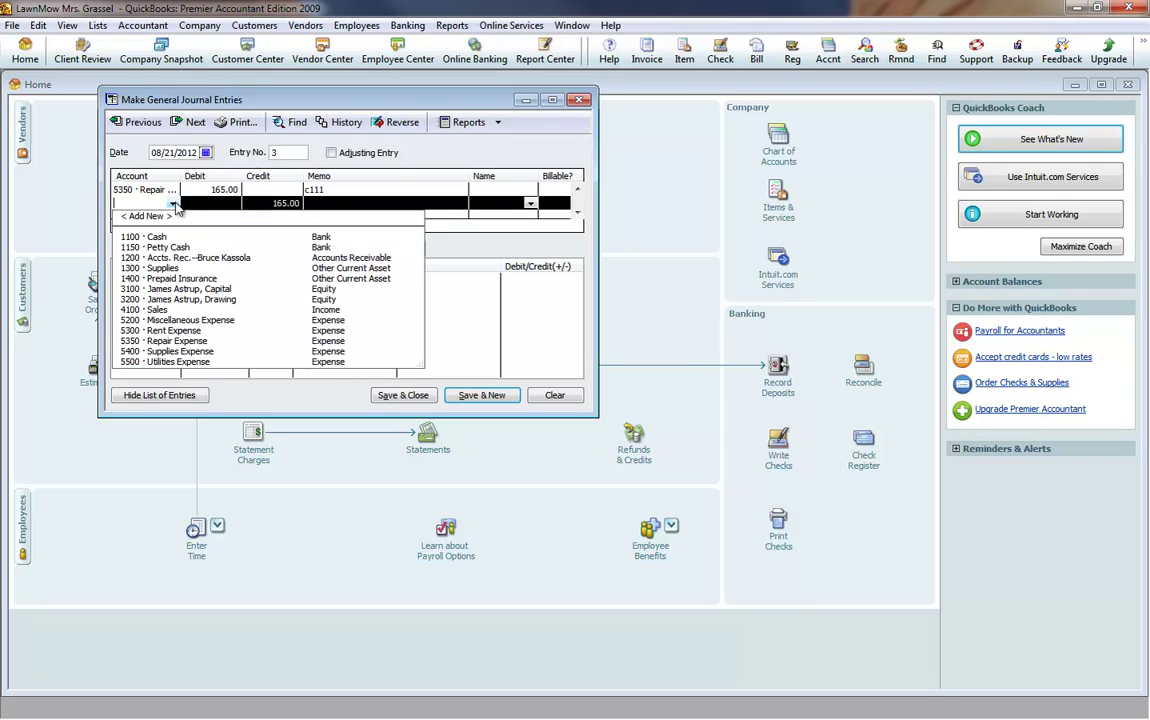
click(160, 237)
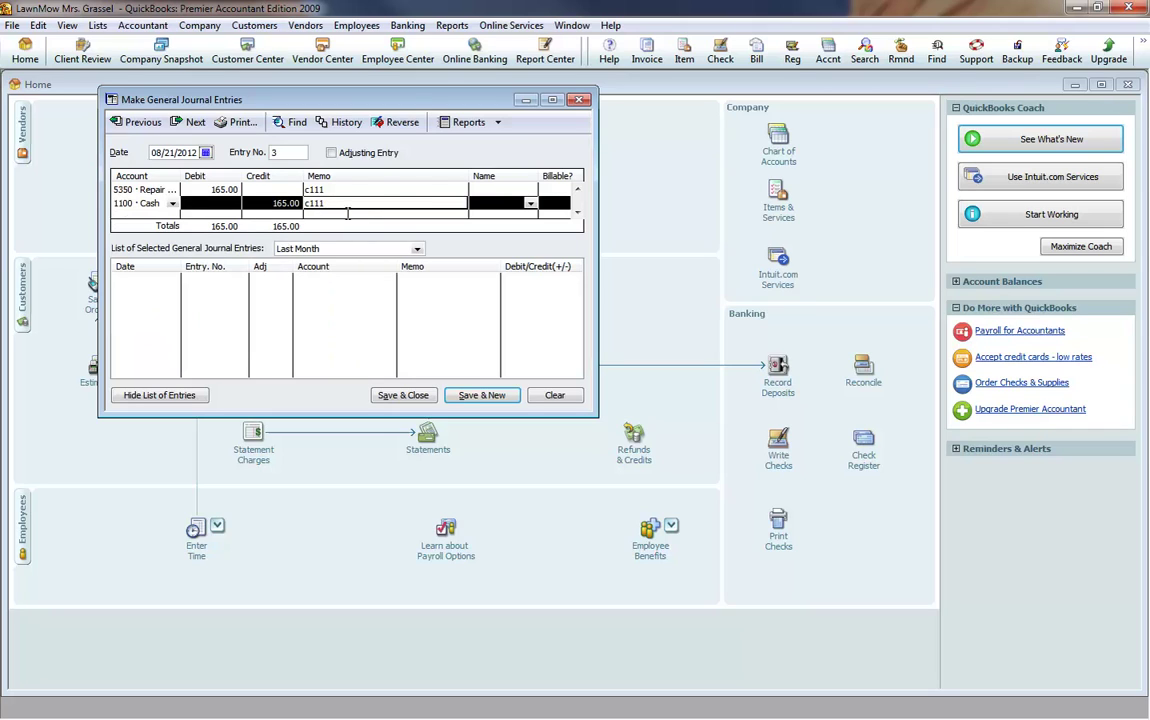
- Change the repair entry's date to 08/24/2012 and save it, accepting the past date
click(206, 153)
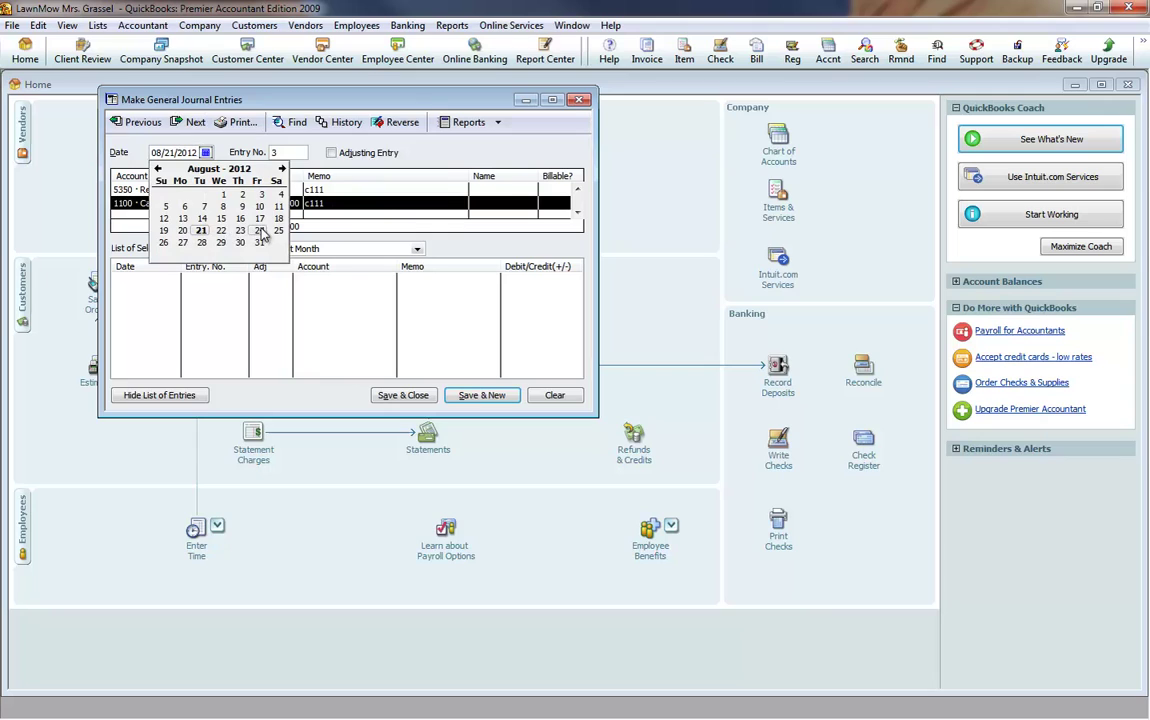
click(239, 209)
click(301, 189)
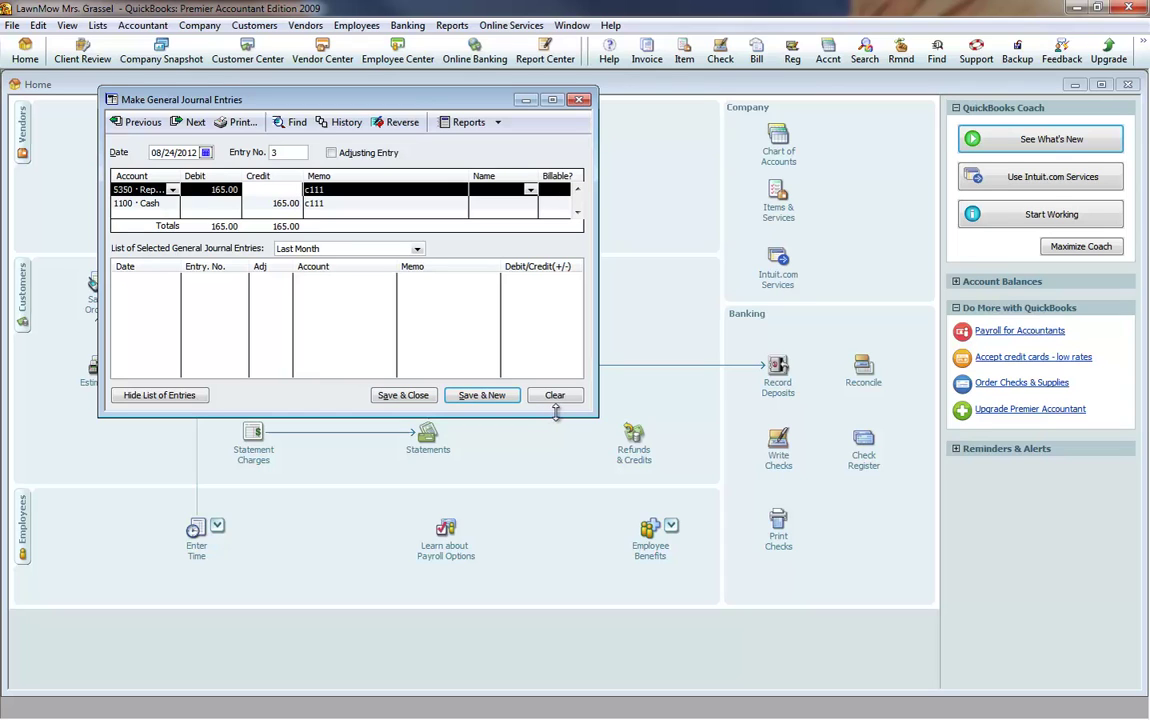
click(482, 395)
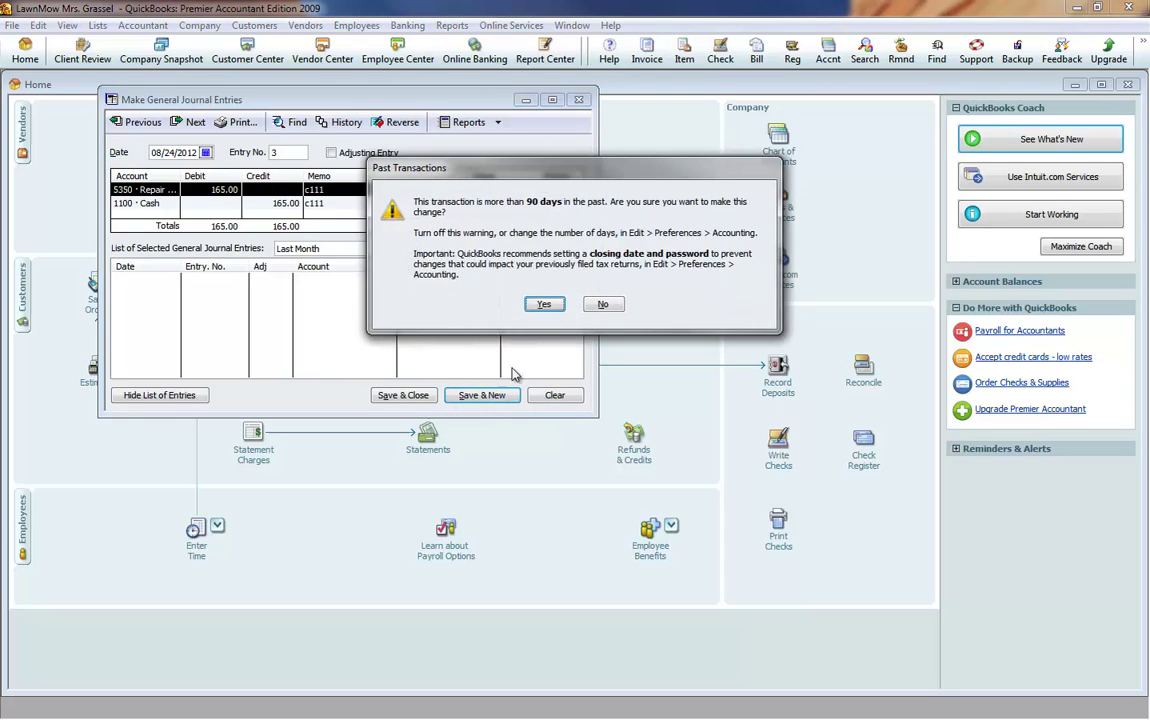
click(543, 308)
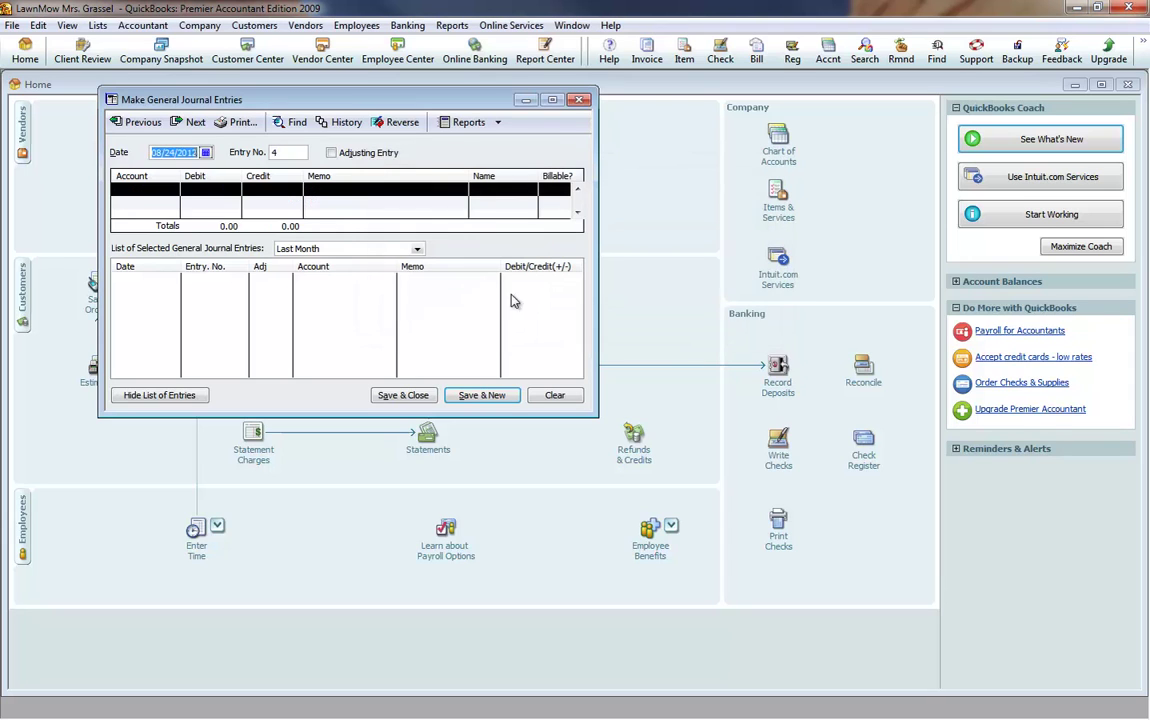
- Turn off the company accounting preference that warns about transactions 90 days in the past
click(36, 26)
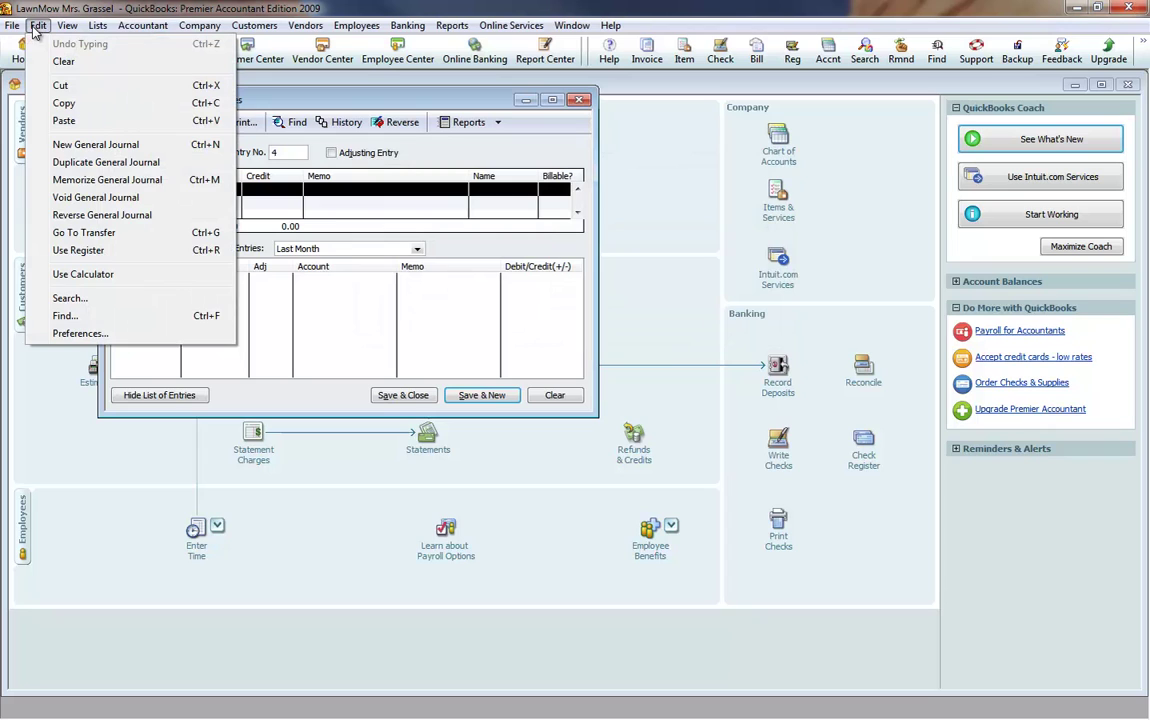
click(119, 344)
drag(40, 130, 493, 139)
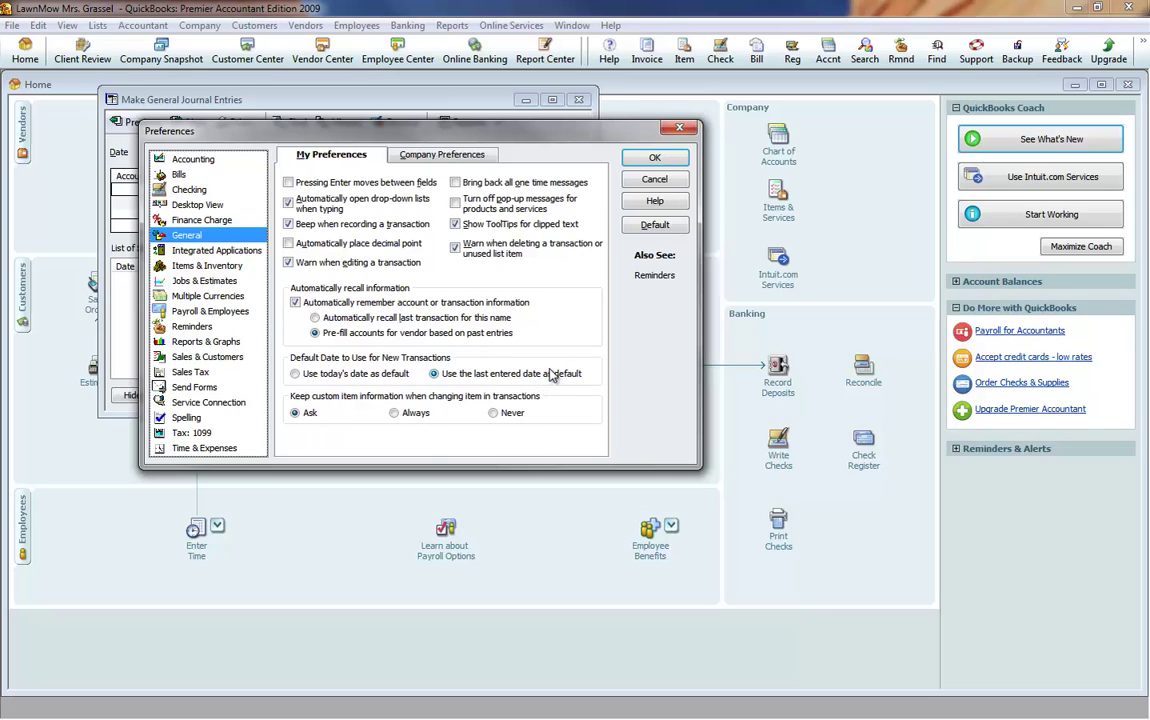
click(193, 160)
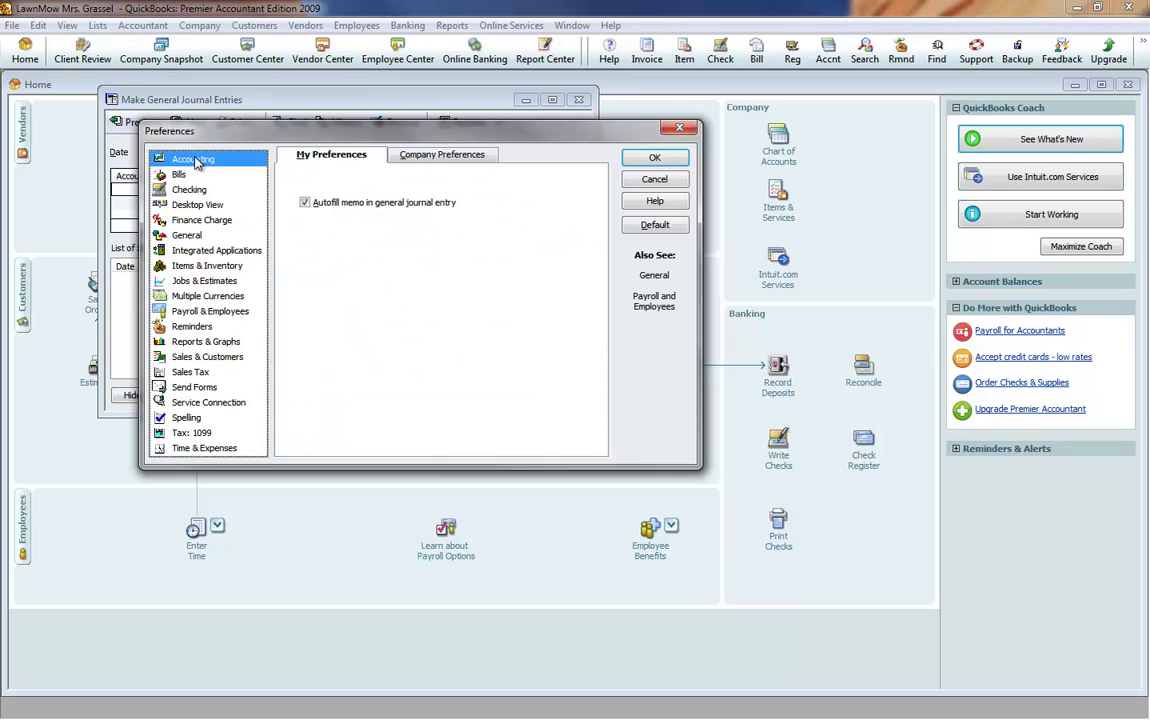
click(184, 238)
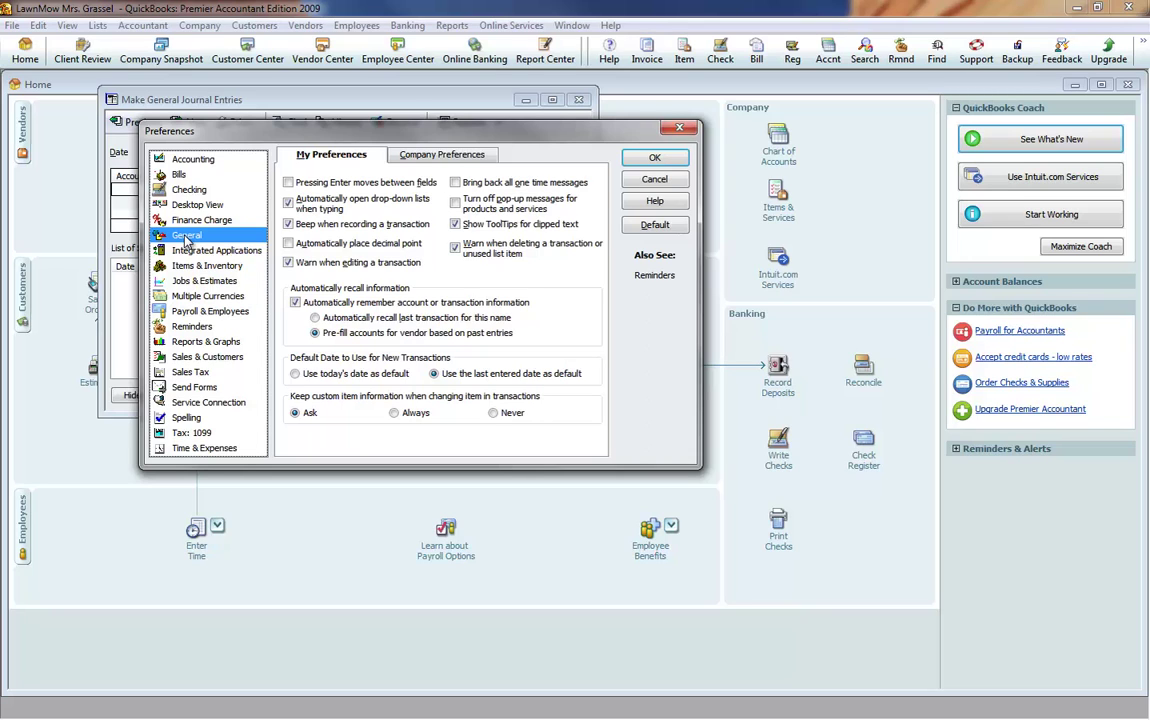
key(Home)
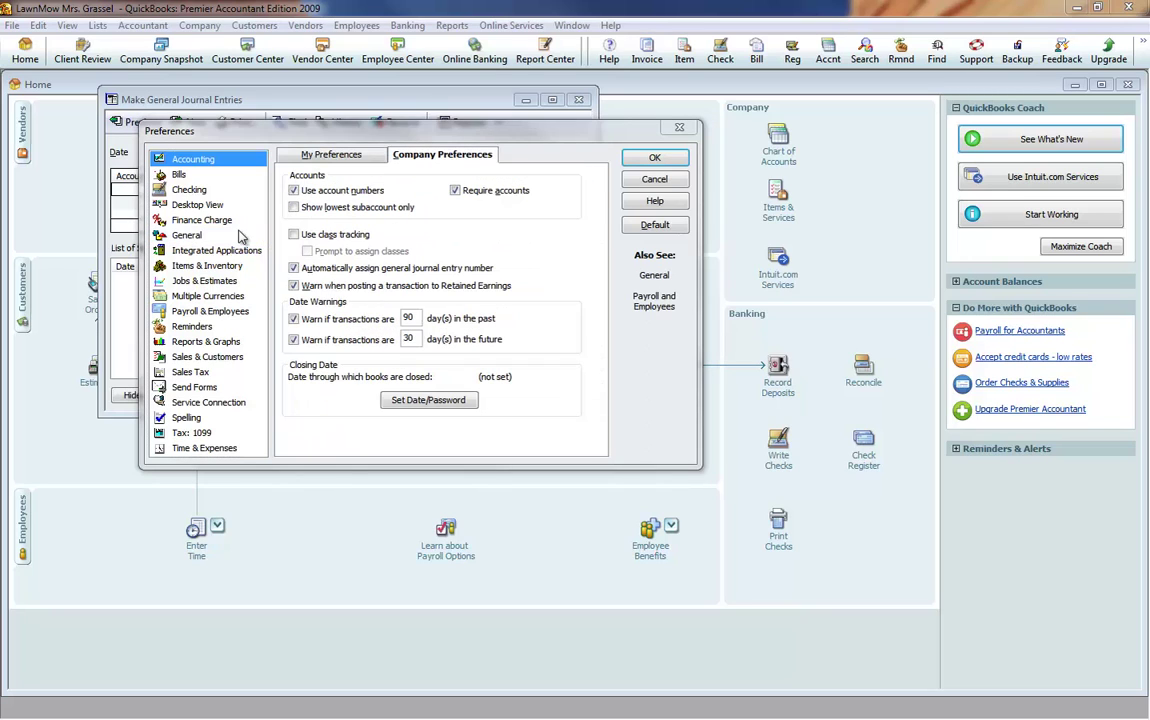
click(477, 158)
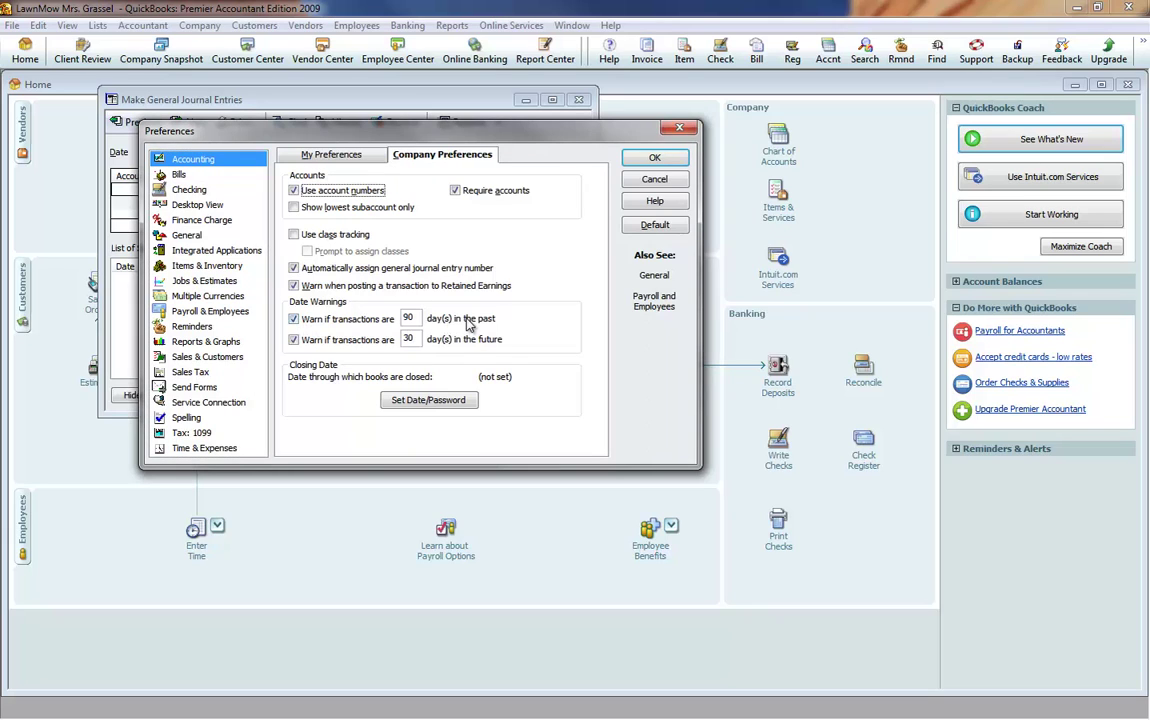
click(293, 319)
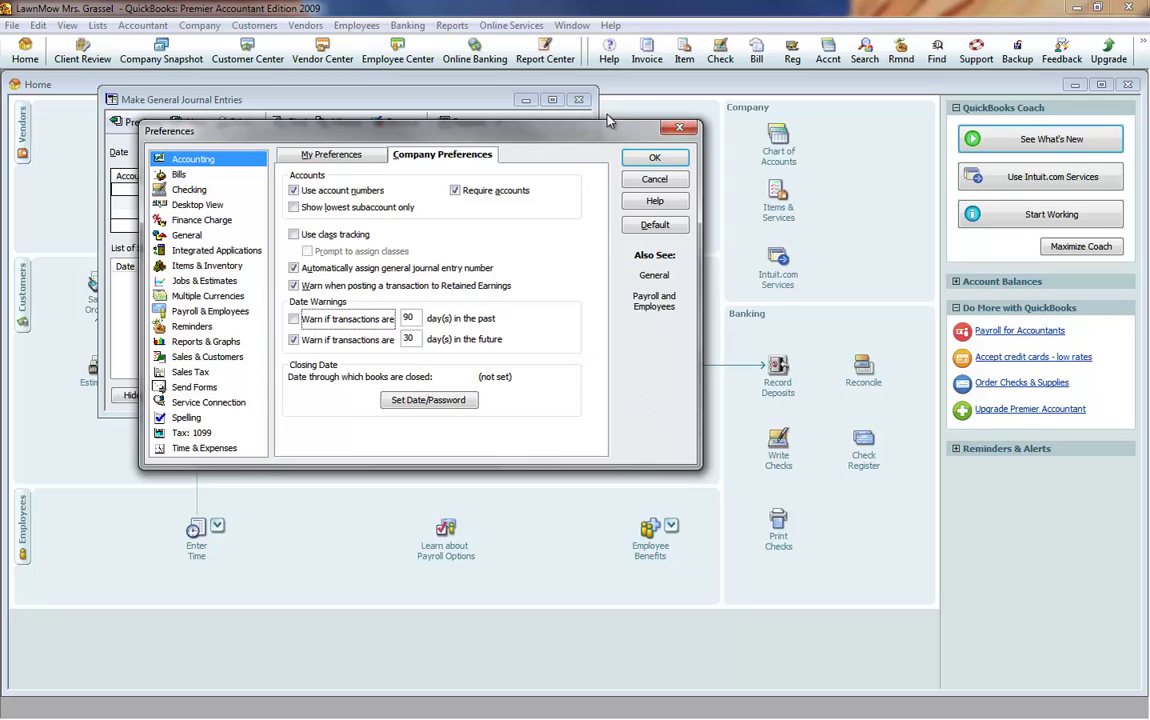
click(655, 162)
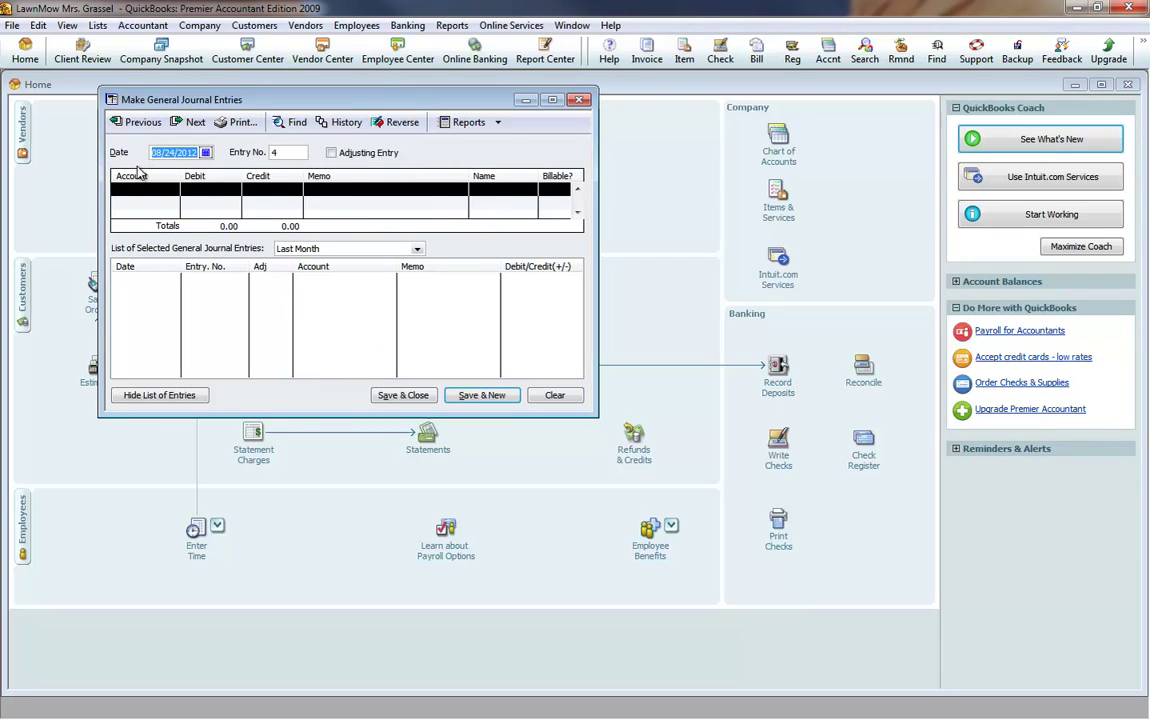
- Date the new journal entry 08/26/2012 and debit 60.00 to 1300 · Supplies with memo c112
click(205, 152)
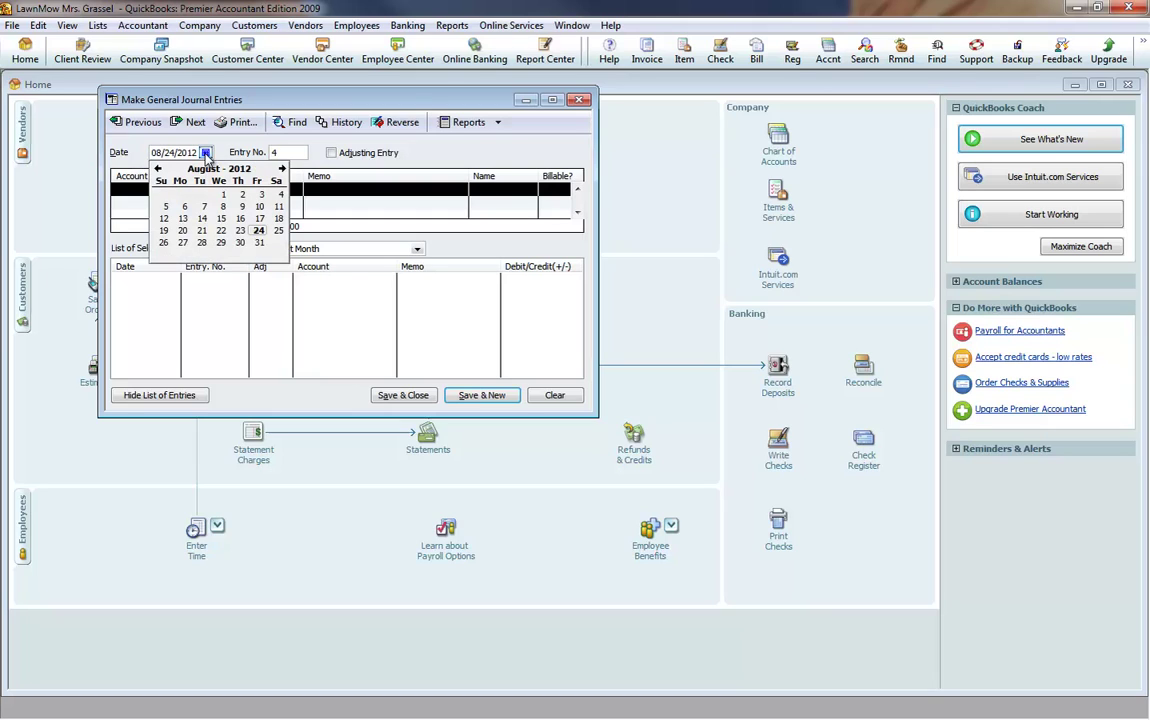
click(163, 242)
click(148, 189)
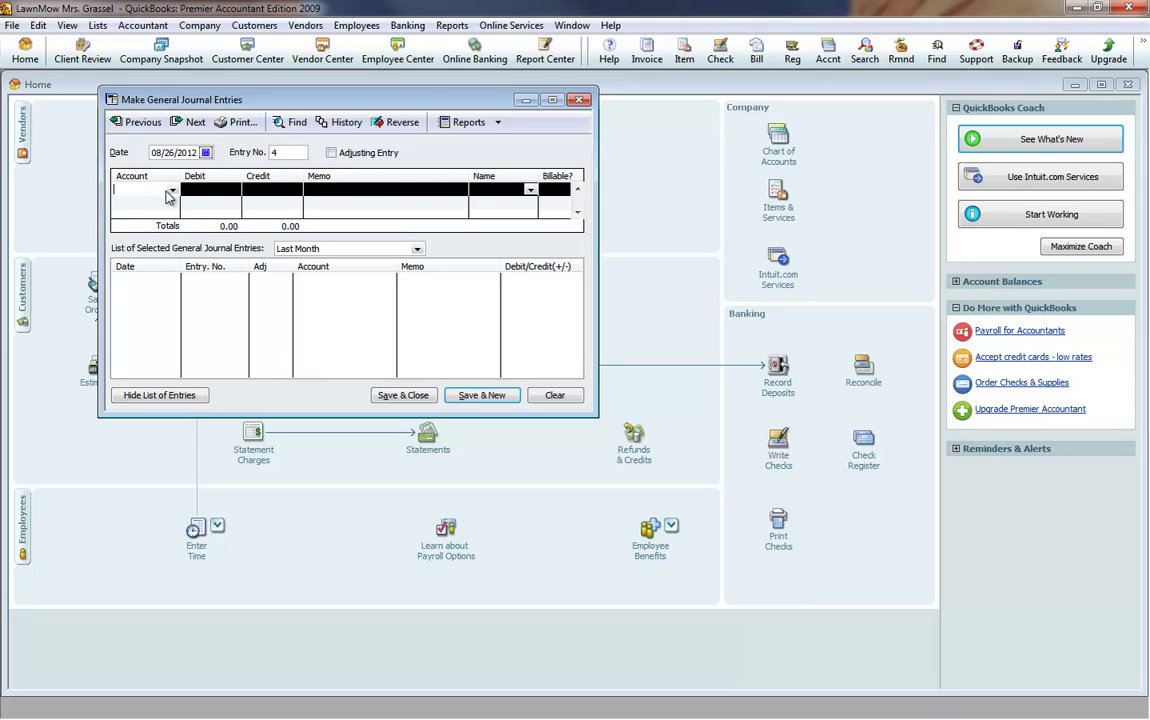
click(171, 190)
click(155, 239)
key(Tab)
text(60)
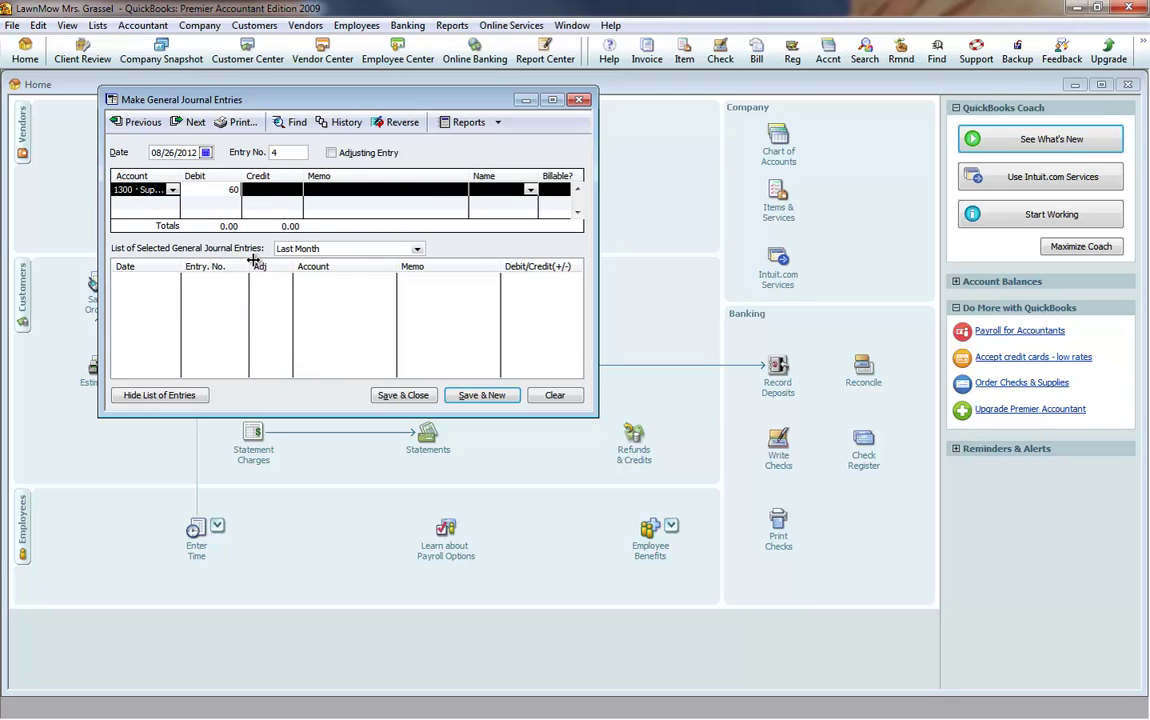
click(315, 189)
text(c112)
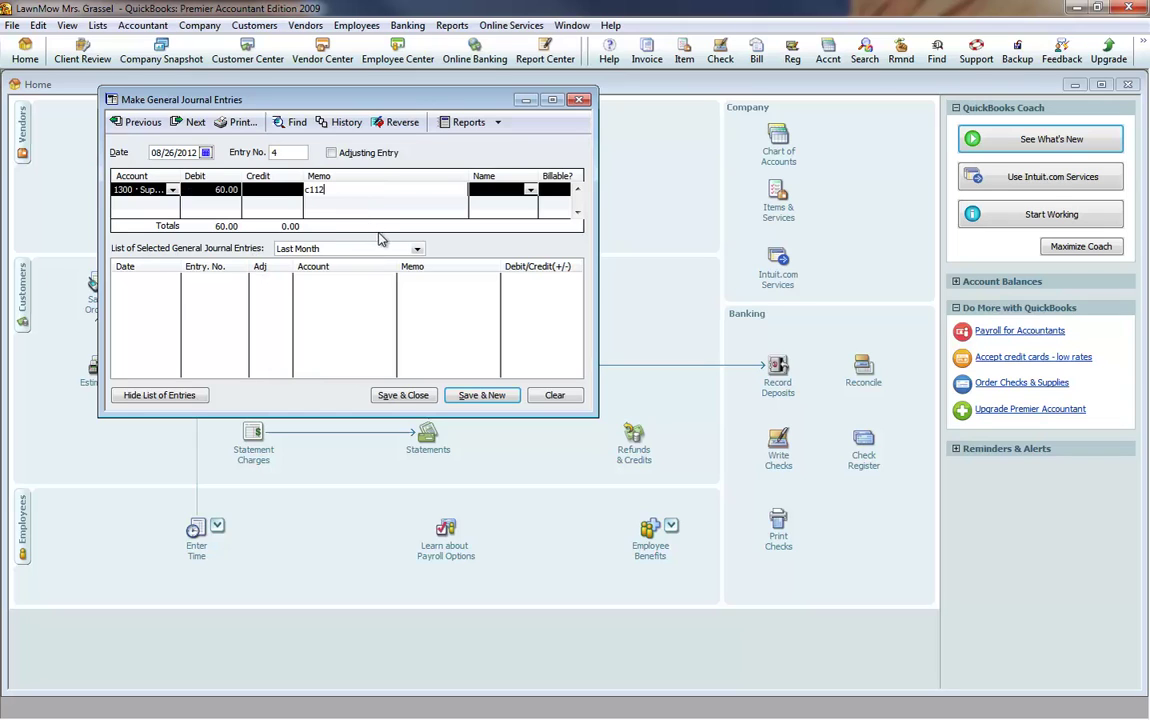
- Credit the balancing 60.00 to 1100 · Cash on the second line and save the supplies entry, starting a new one
click(155, 202)
click(172, 204)
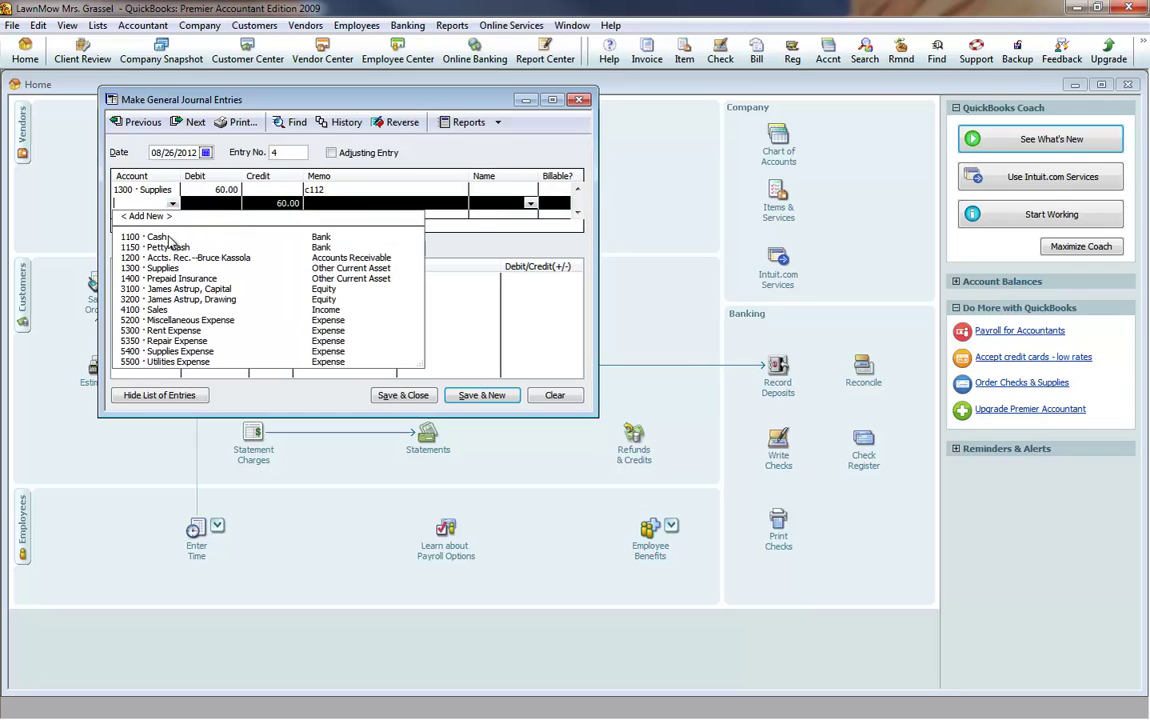
click(160, 242)
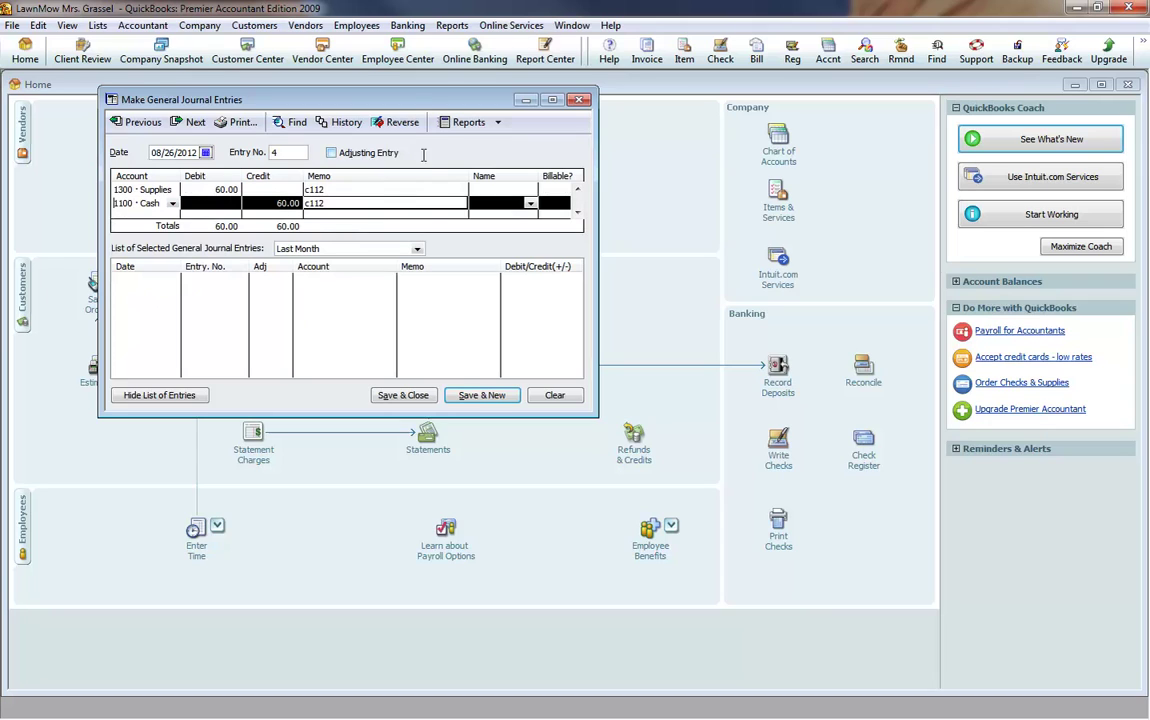
click(490, 396)
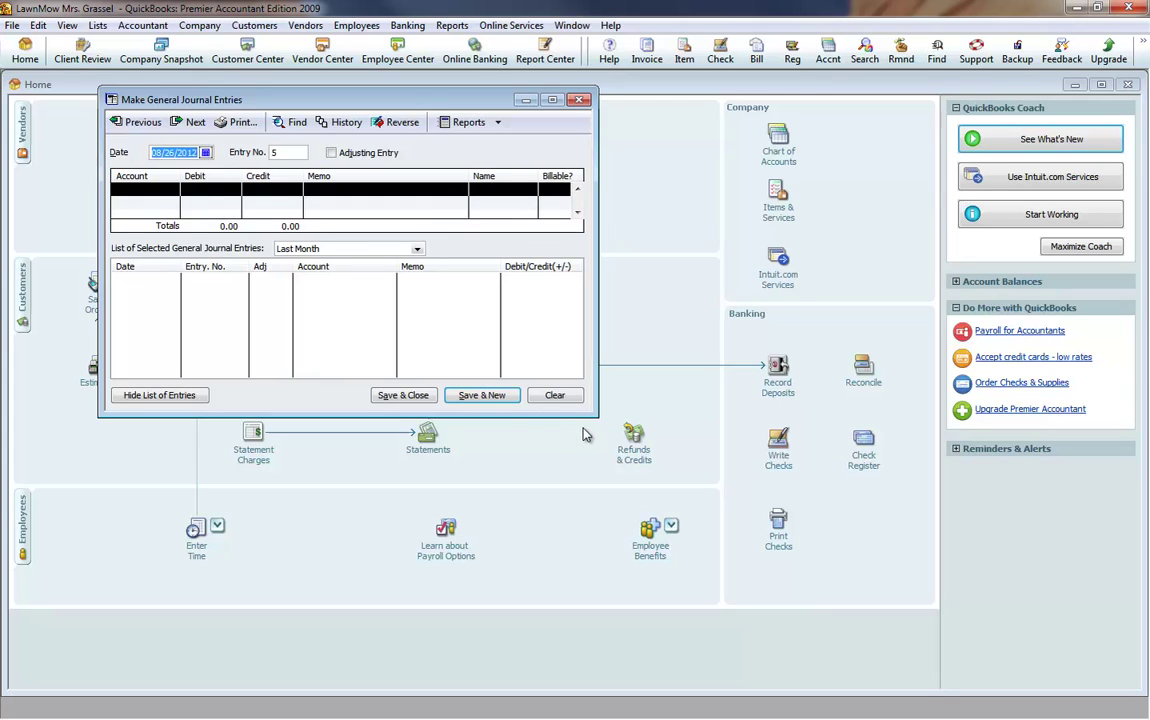
- Set the date of the new journal entry to 08/27/2012
click(206, 152)
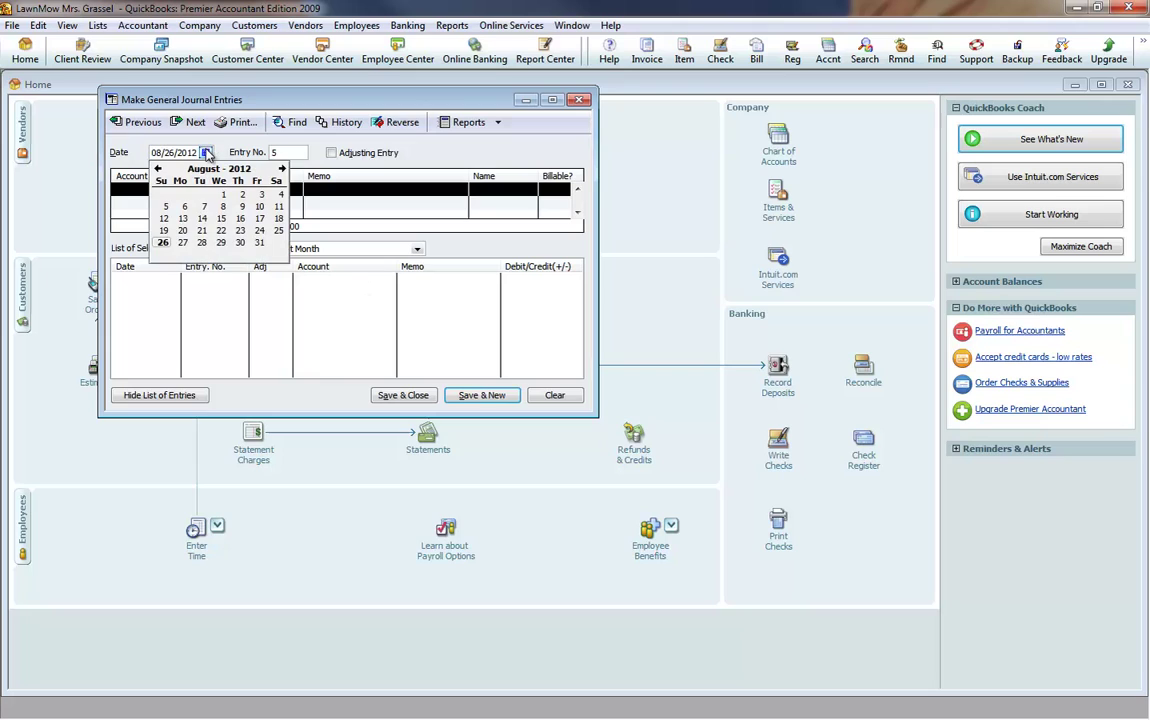
key(Right)
key(Return)
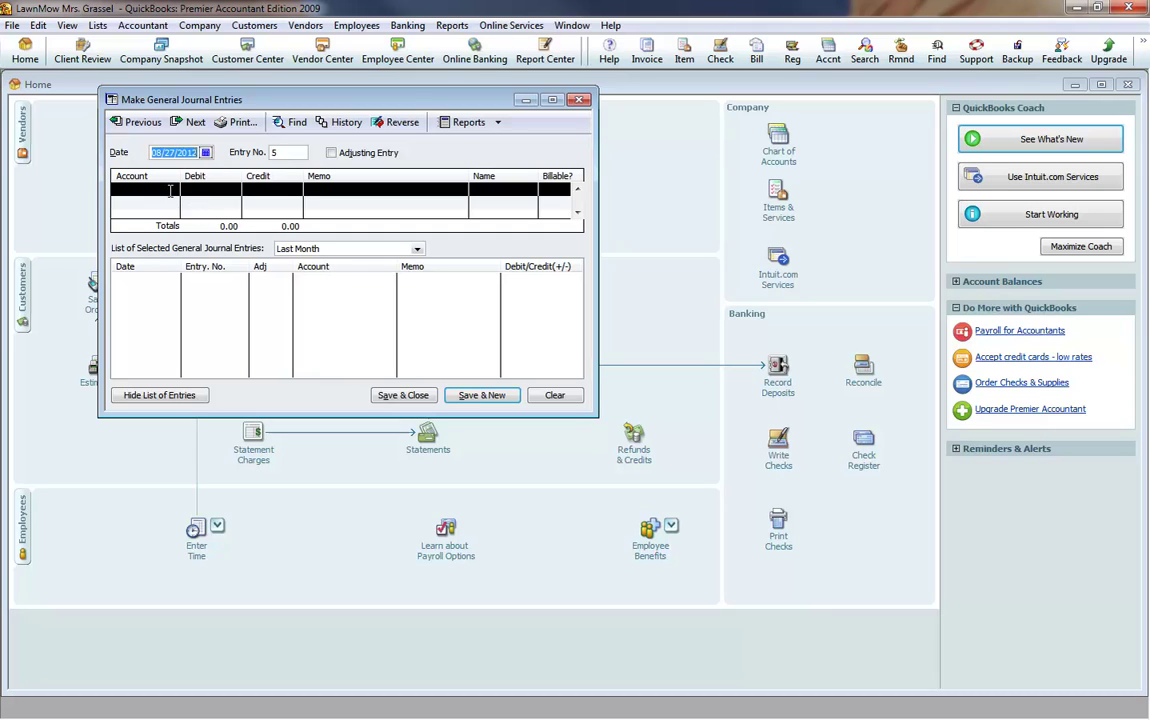
- Debit 175.00 to the 1200 accounts receivable account with memo m33 and assign the line to the listed customer
click(173, 187)
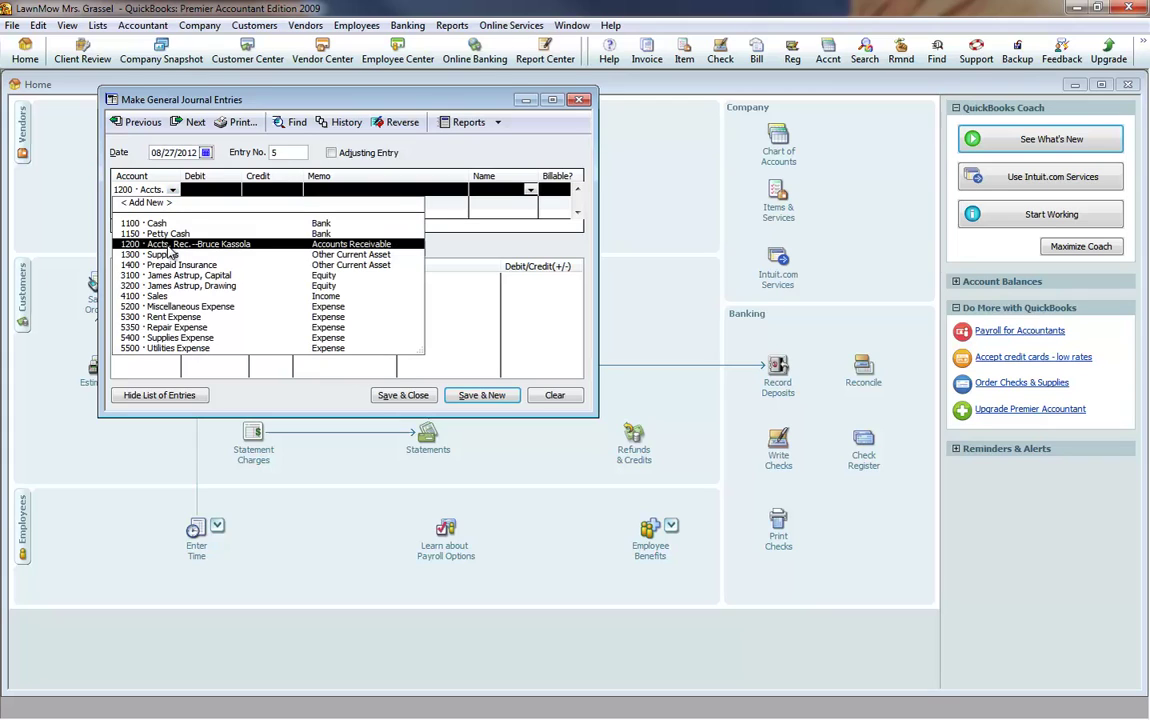
click(168, 246)
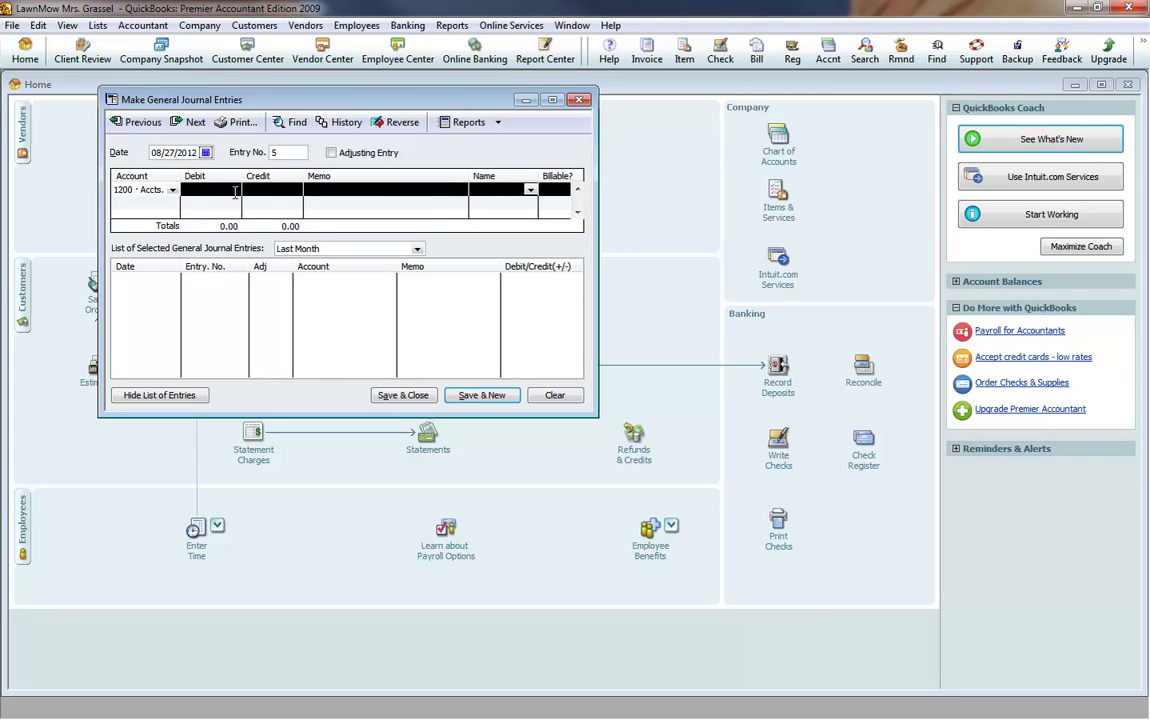
text(175)
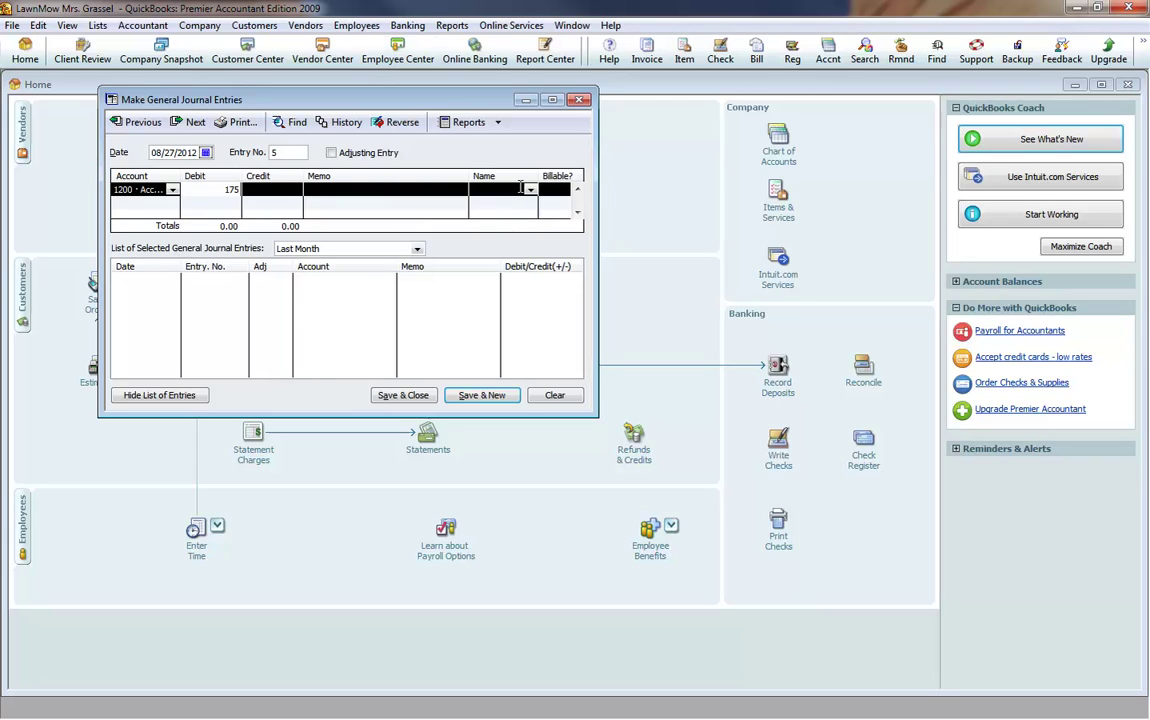
click(345, 189)
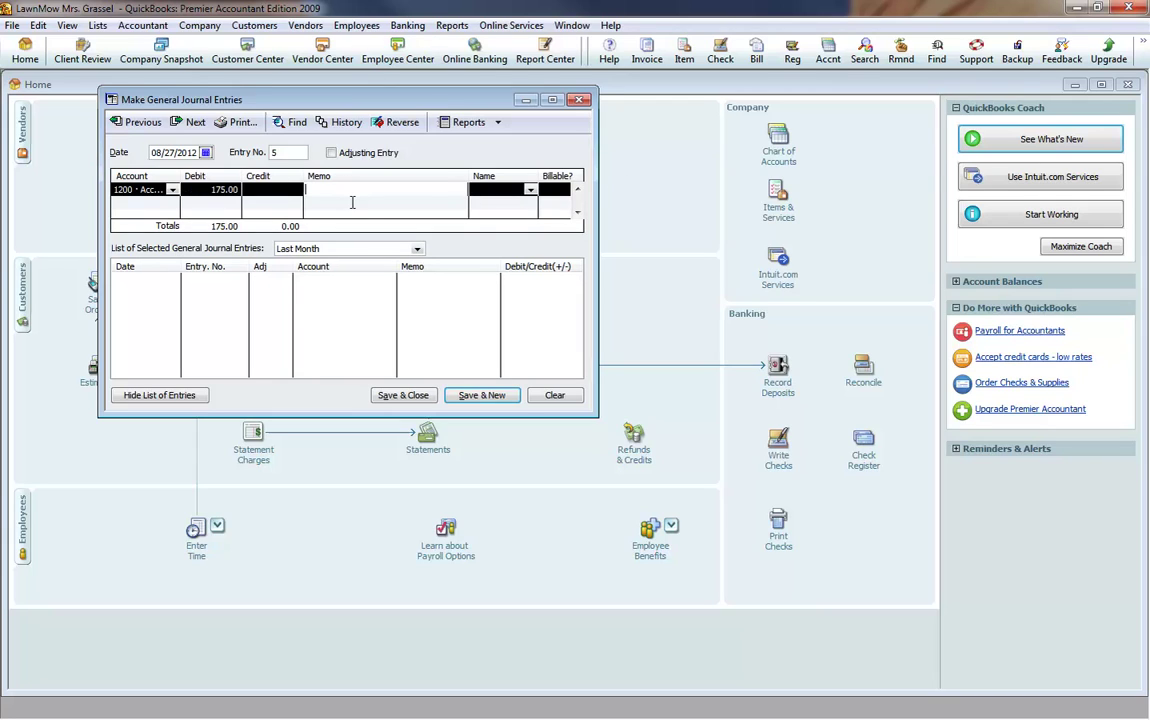
text(m33)
click(529, 189)
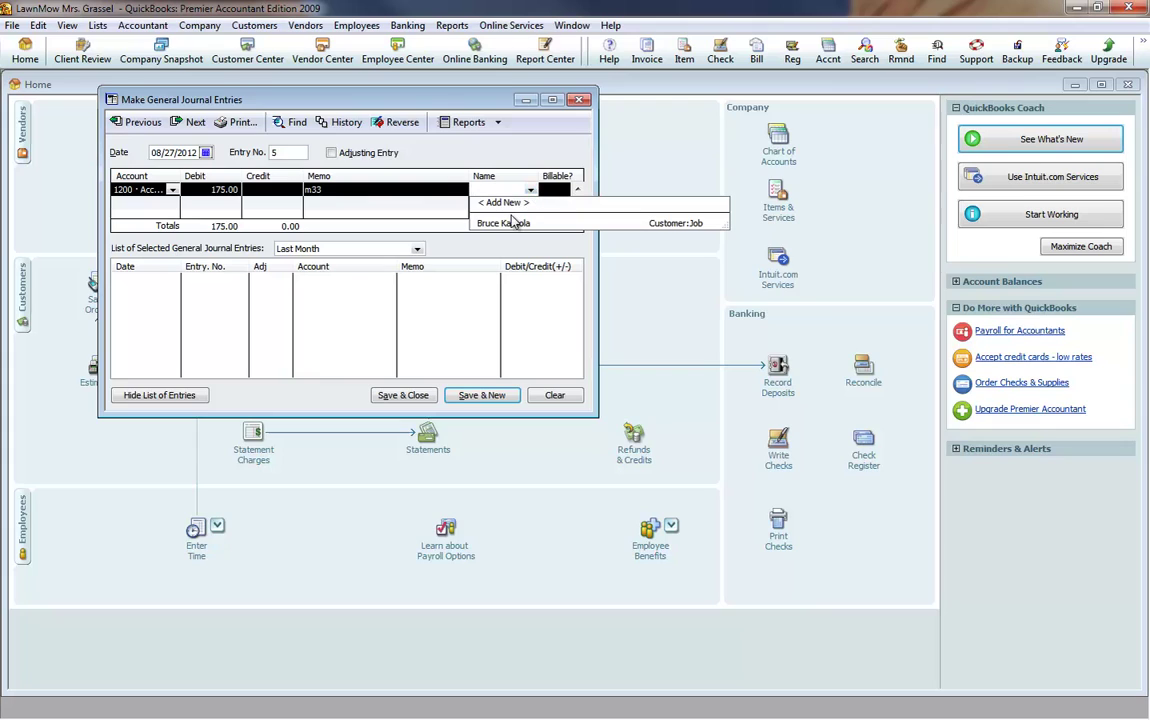
click(510, 223)
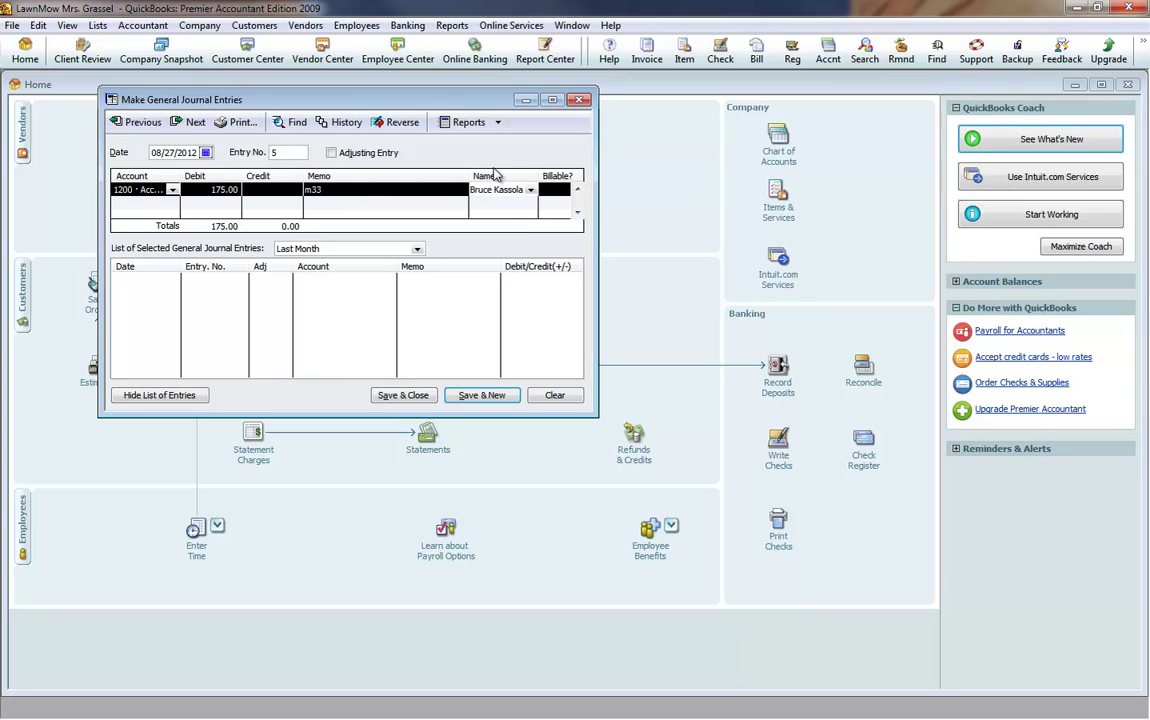
- Credit the balancing 175.00 to the 1100 · Cash account on the second line
click(143, 203)
click(158, 203)
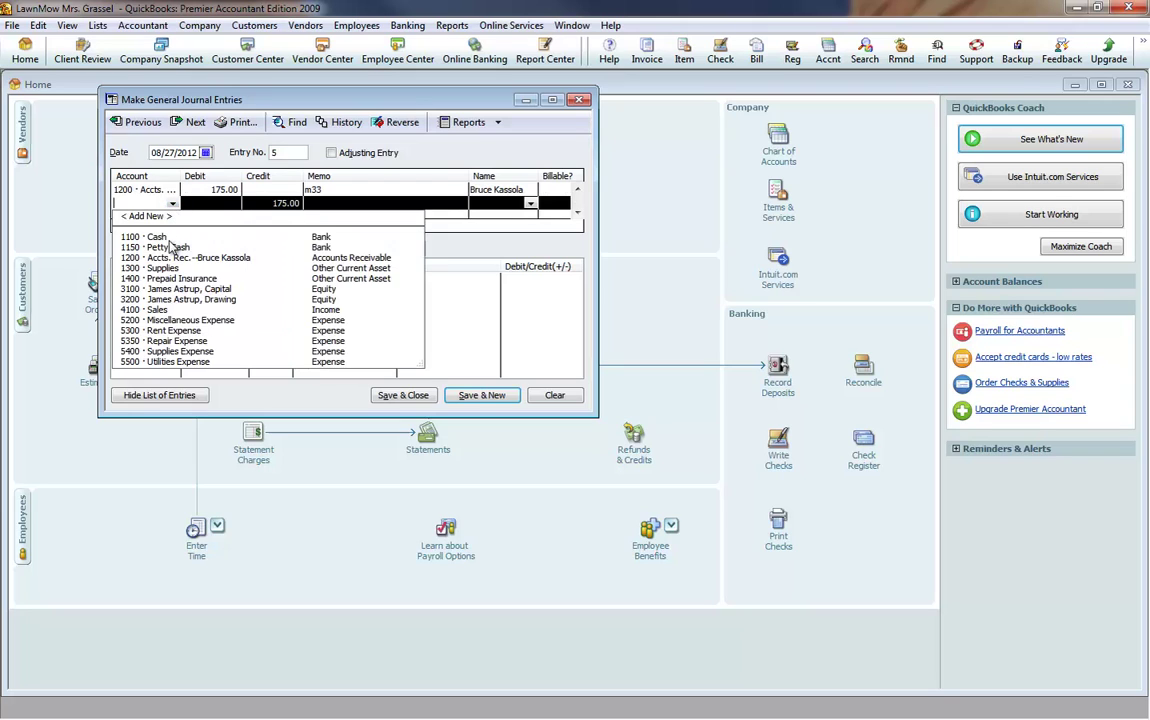
click(157, 237)
- Widen the journal entries window to show full account names and save the receivable entry, starting a new one
click(305, 189)
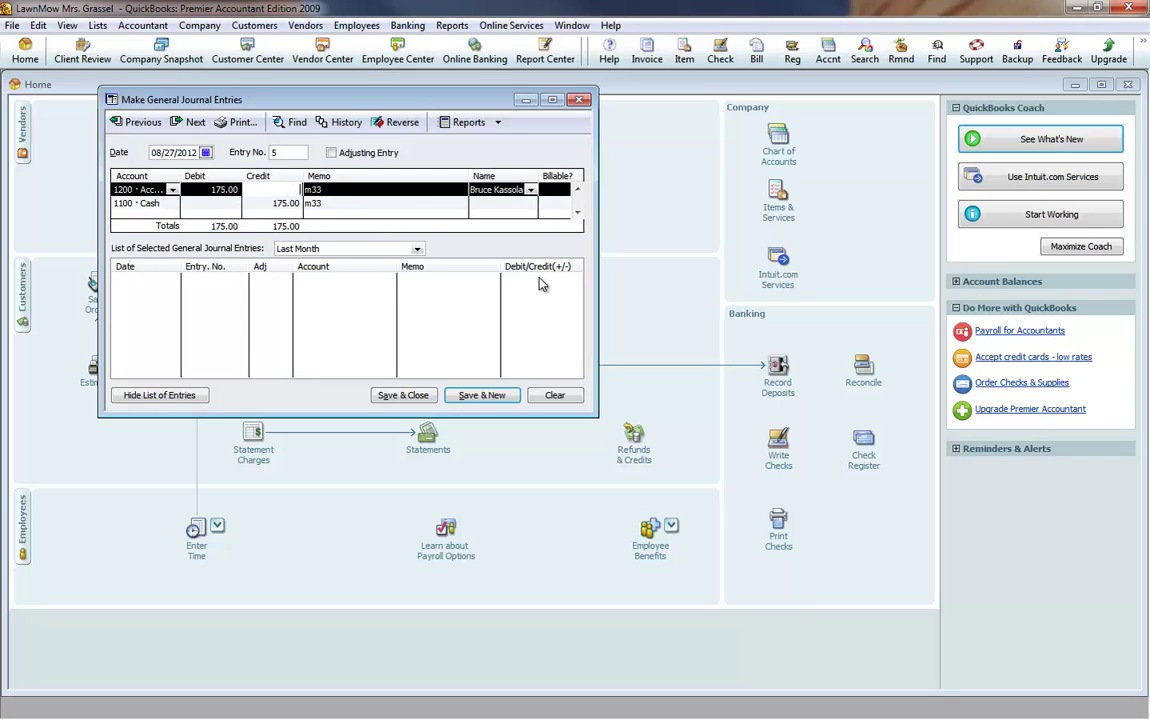
drag(599, 165, 1020, 186)
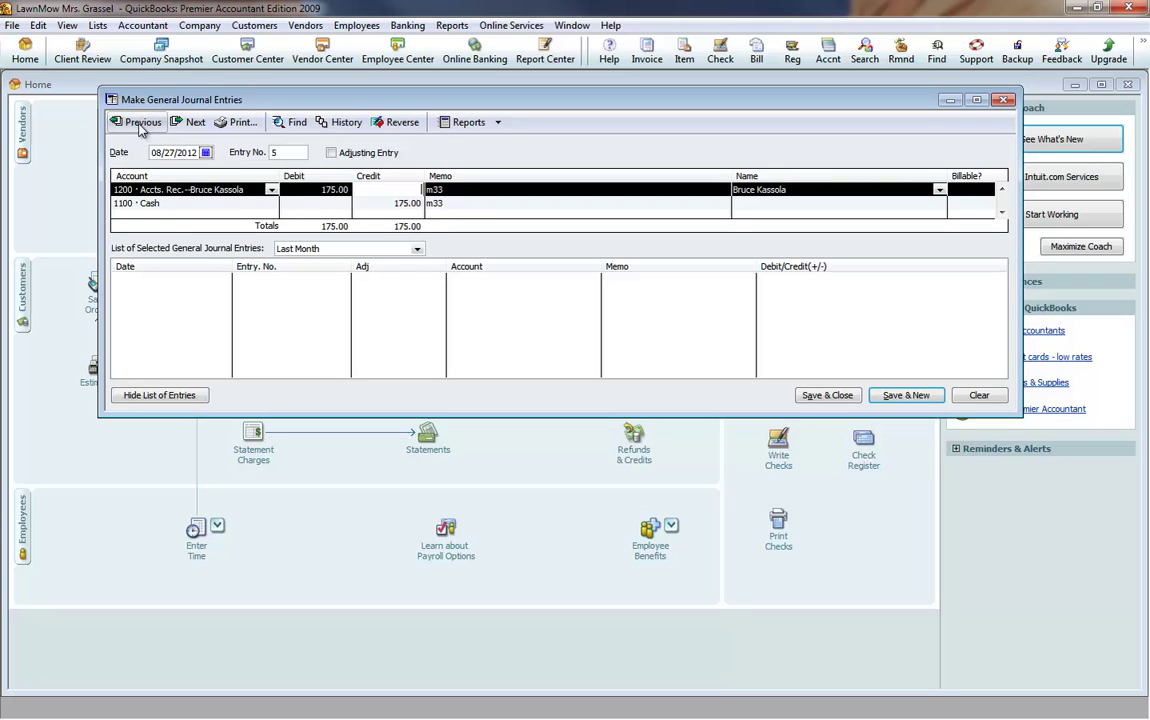
click(909, 397)
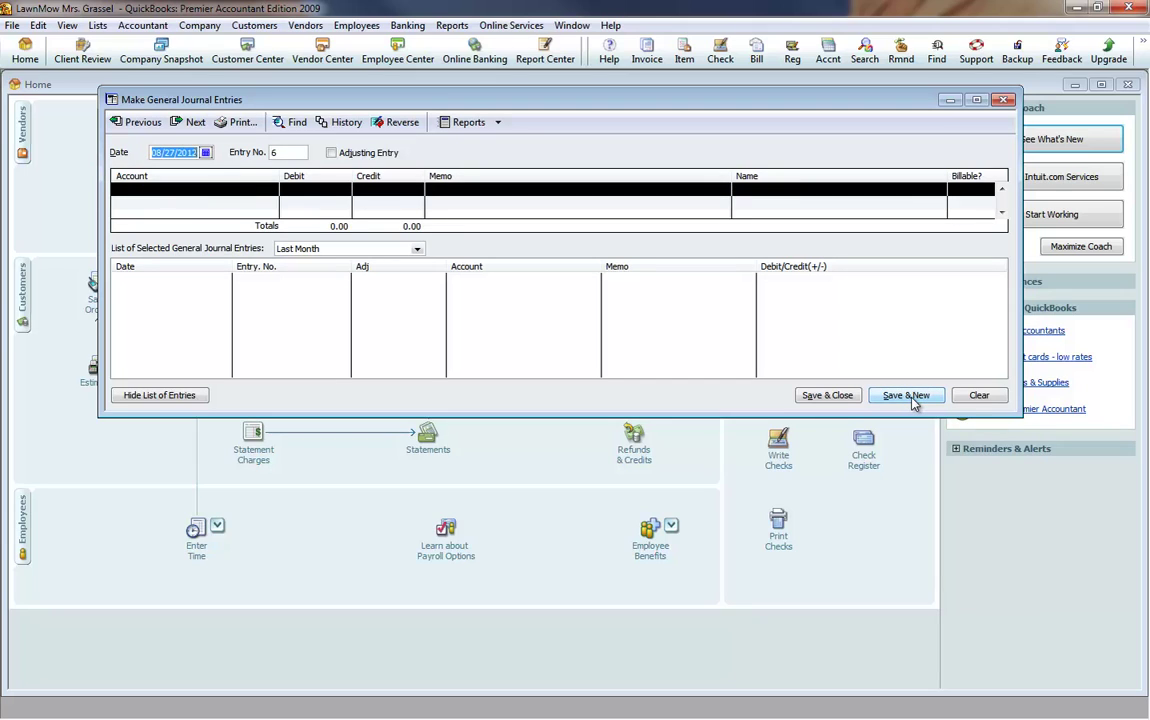
- Debit 31.00 to 5200 · Miscellaneous Expense with memo c133 and credit the balancing amount to 1100 · Cash
click(236, 188)
click(271, 191)
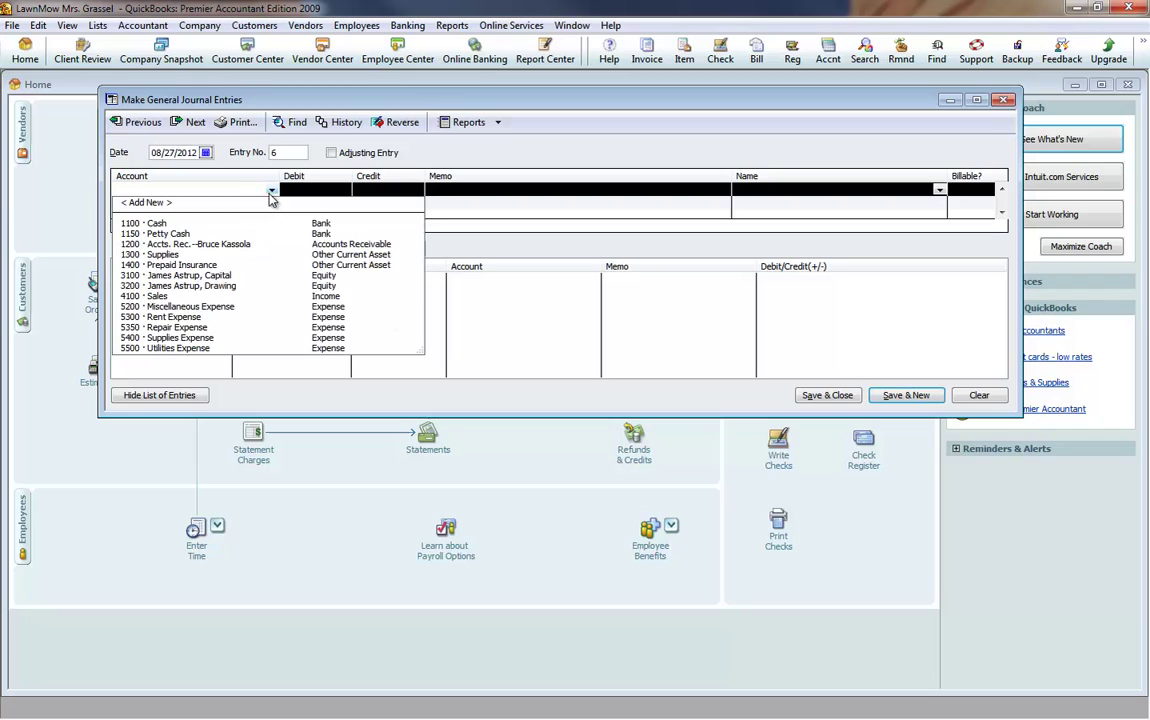
click(197, 307)
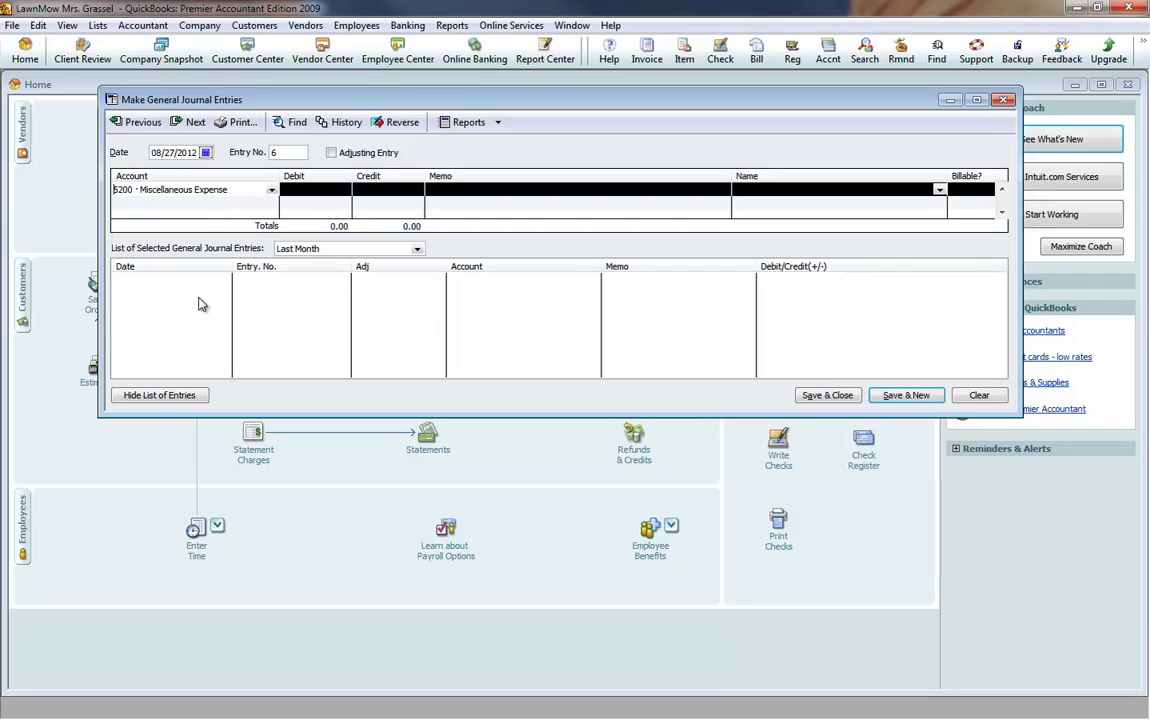
click(342, 192)
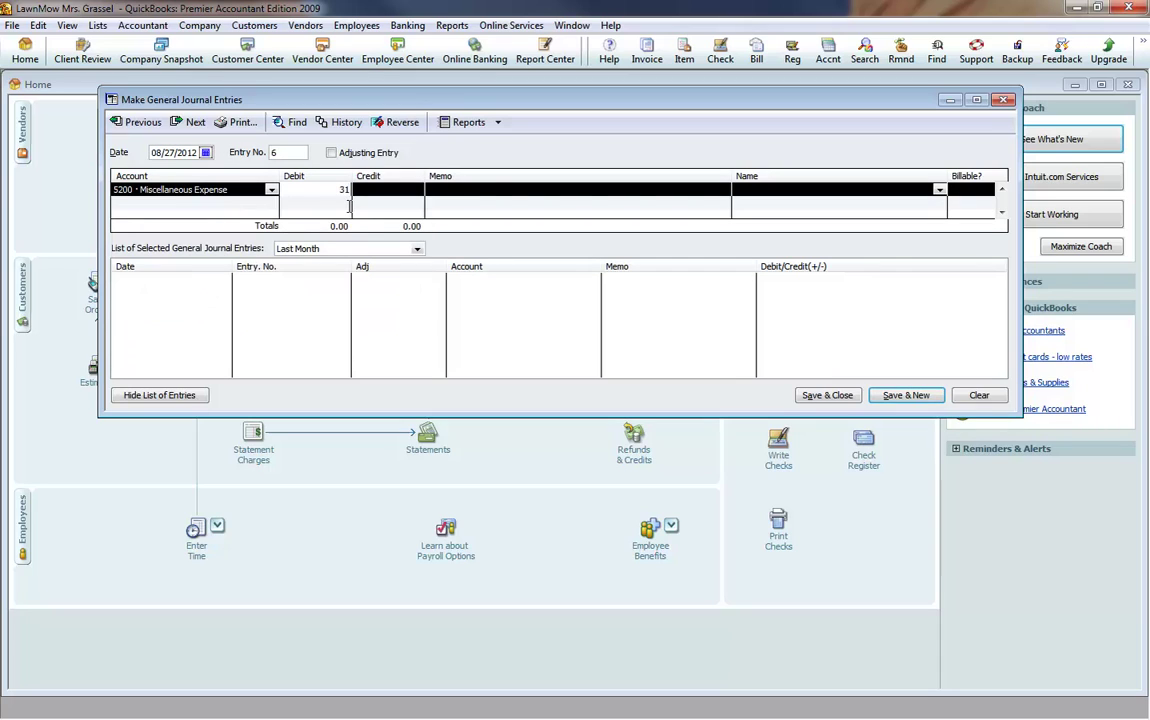
click(517, 187)
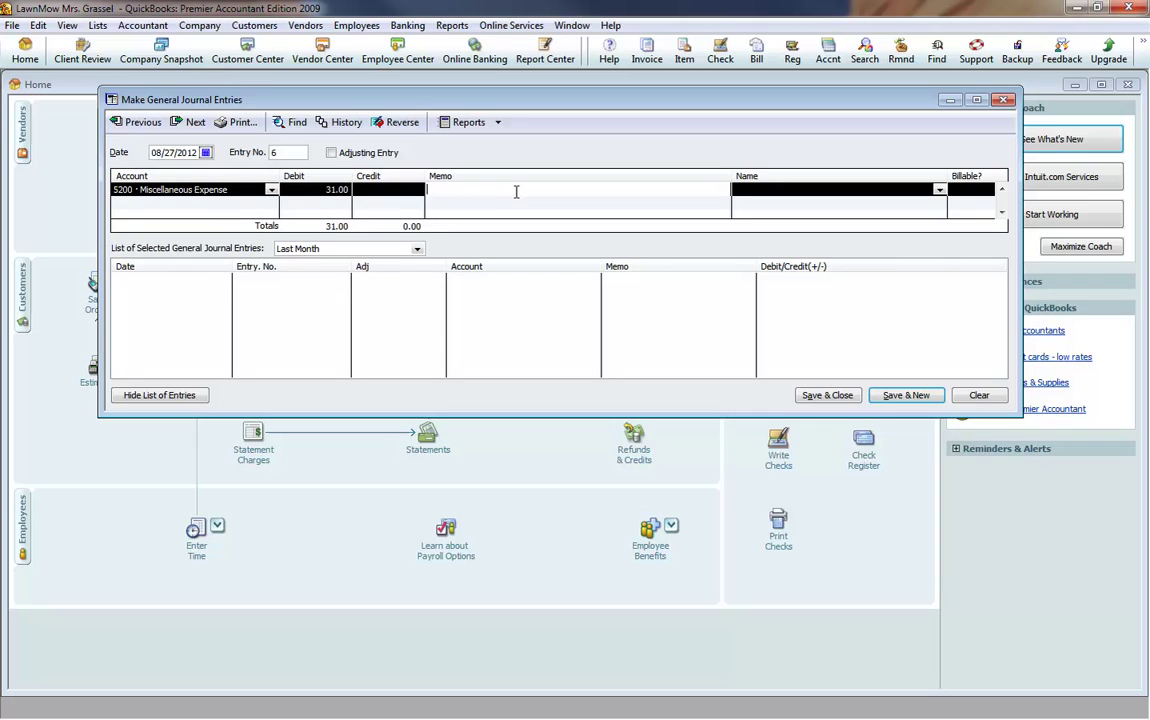
text(c133)
click(246, 203)
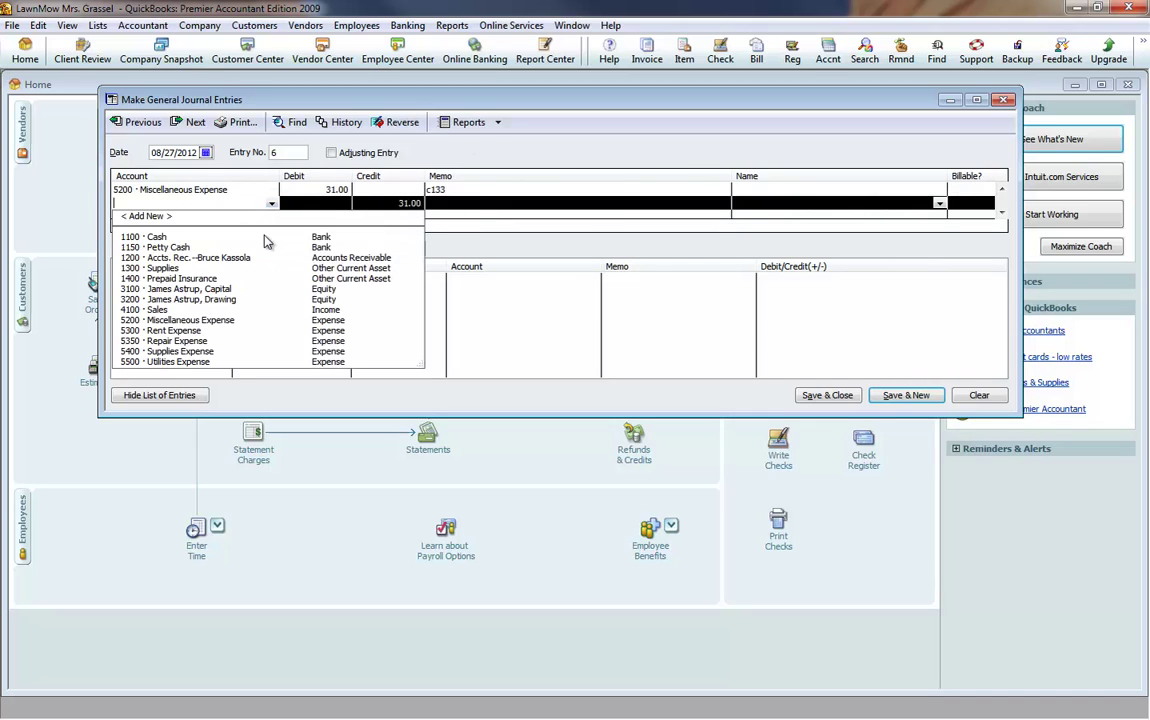
click(245, 237)
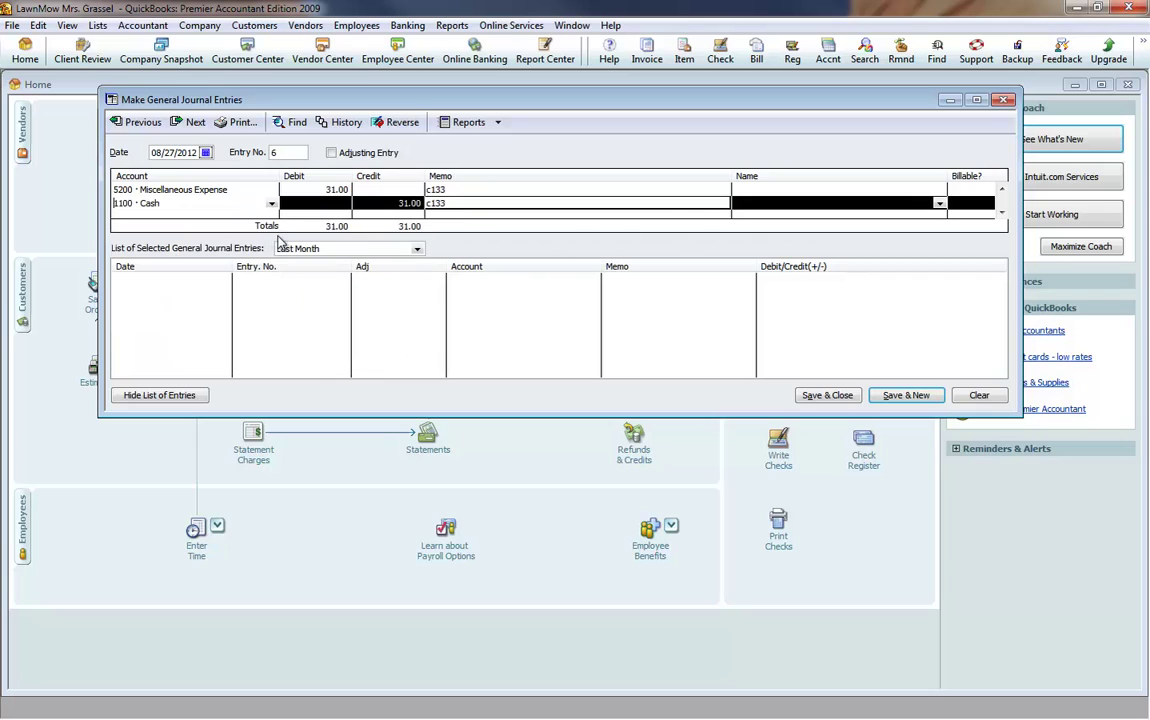
- Change the miscellaneous expense entry's date to 08/28/2012 and save it, starting a new entry
click(205, 153)
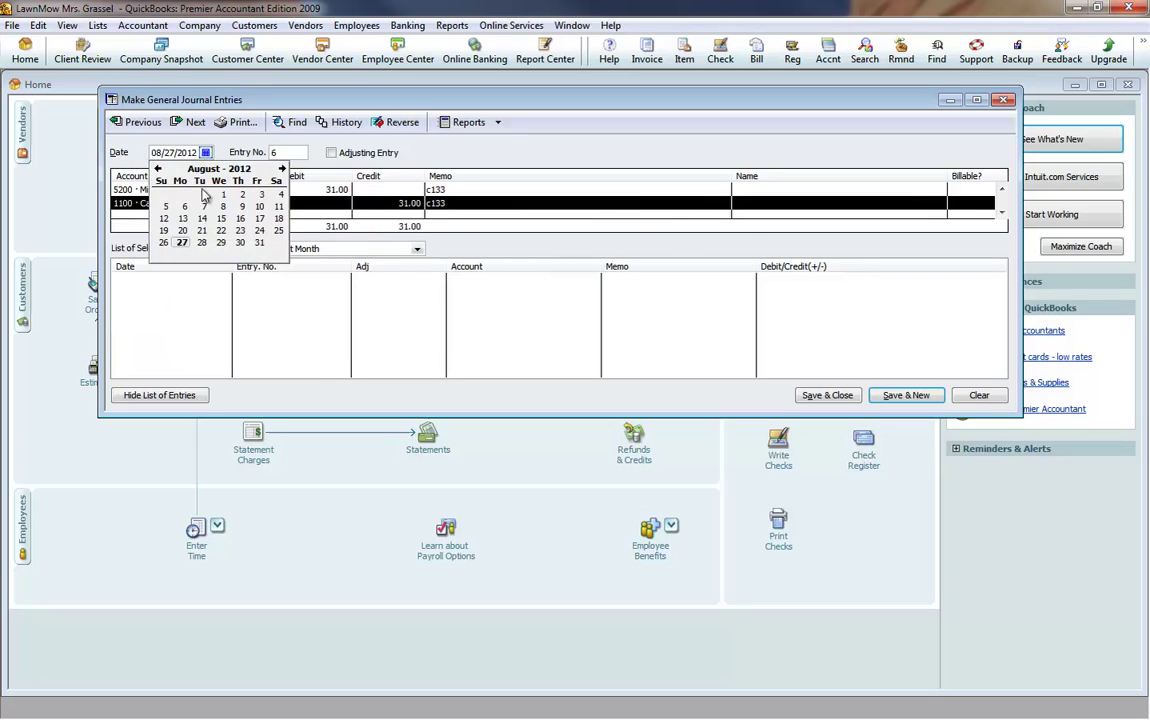
click(201, 242)
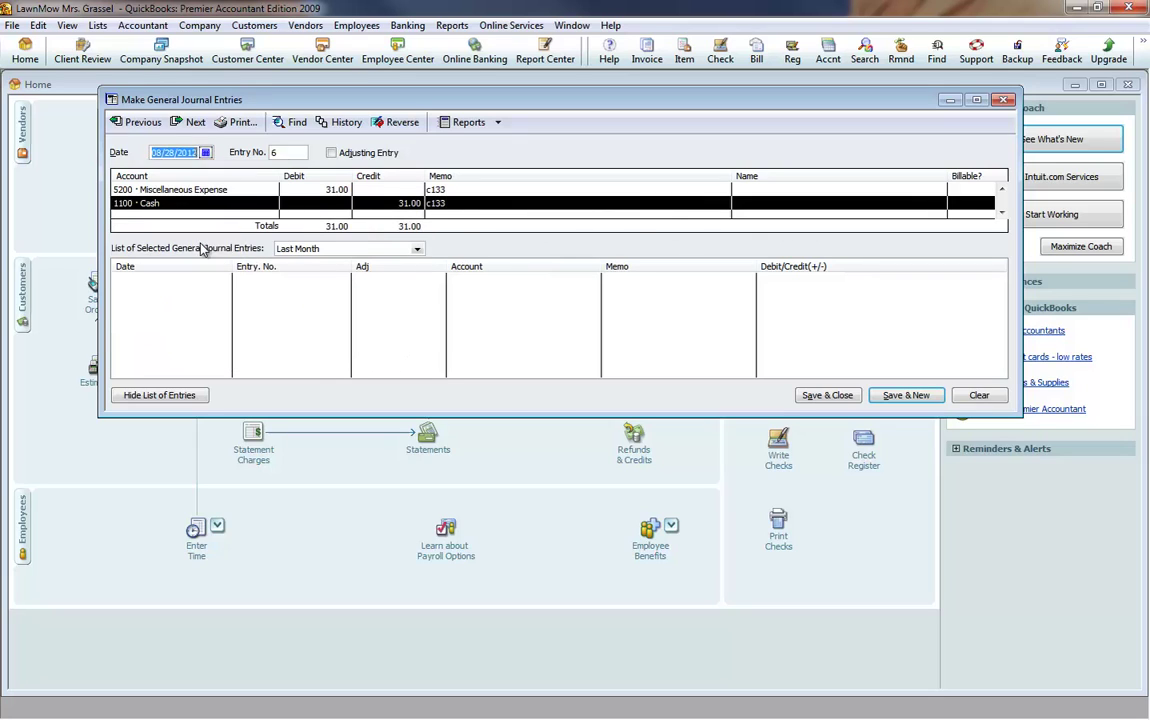
click(906, 396)
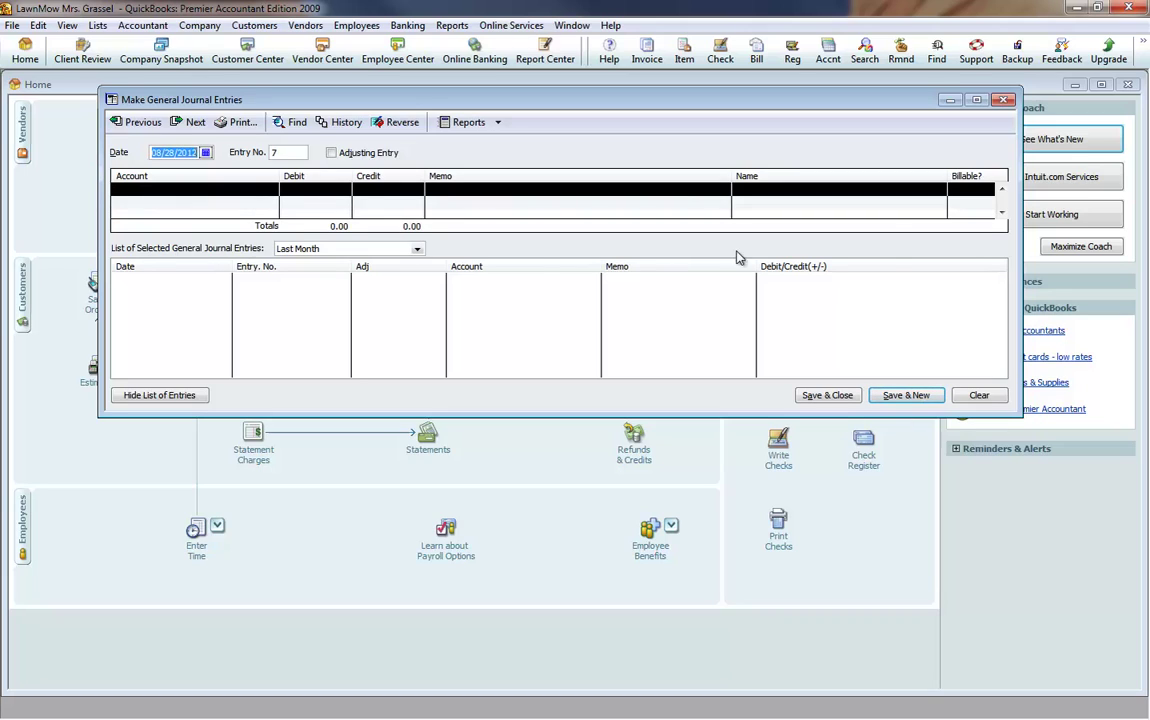
- Date the new journal entry 08/31/2012 and debit 400.00 to the owner's 3200 drawing account with memo c144
click(205, 152)
click(259, 242)
click(257, 190)
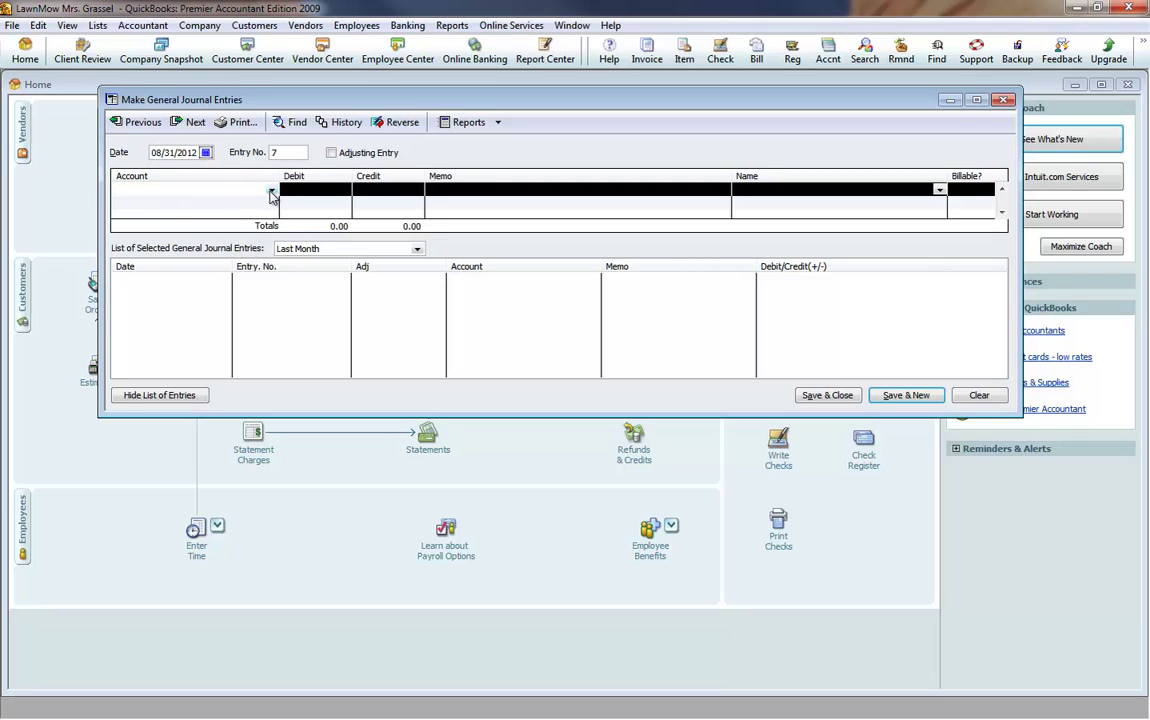
click(271, 192)
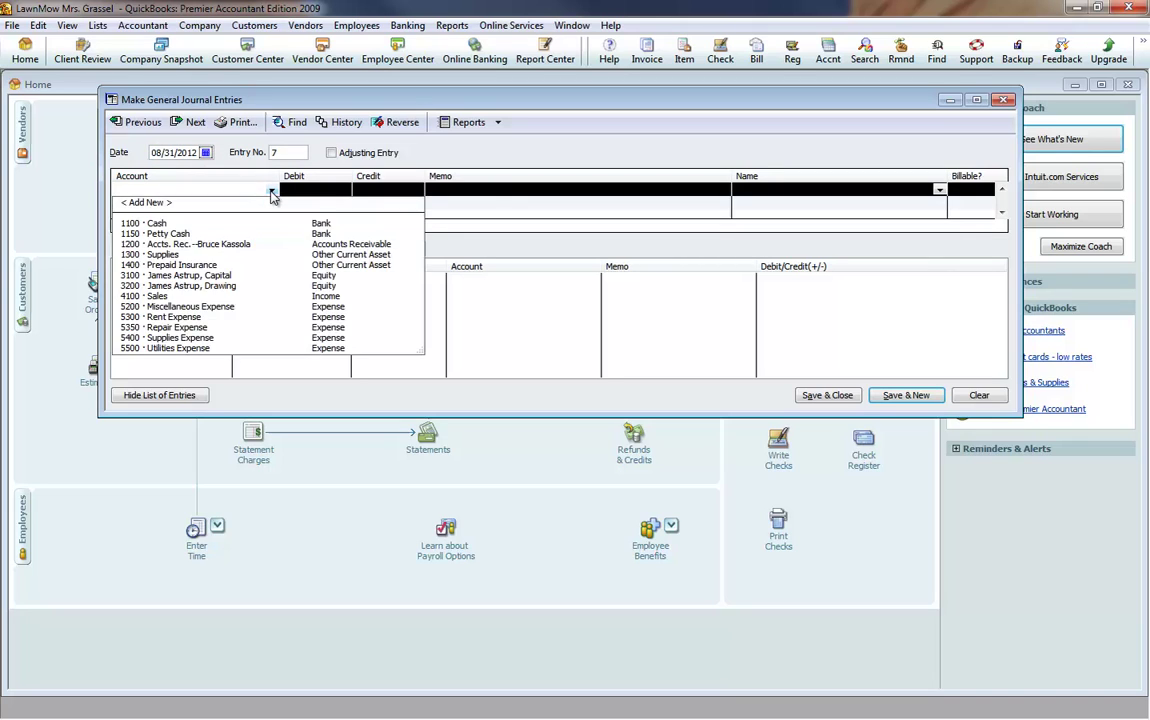
click(210, 262)
click(312, 190)
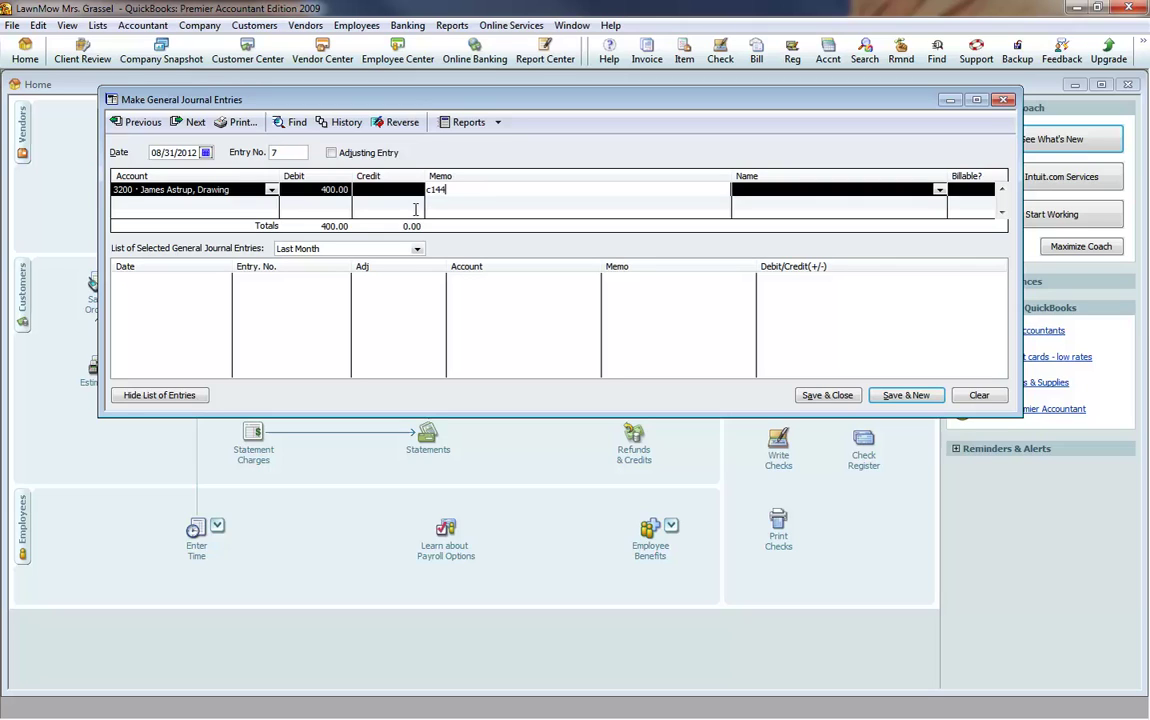
- Credit the balancing 400.00 of the drawing entry to the 1100 · Cash account on the second line
click(240, 203)
click(271, 203)
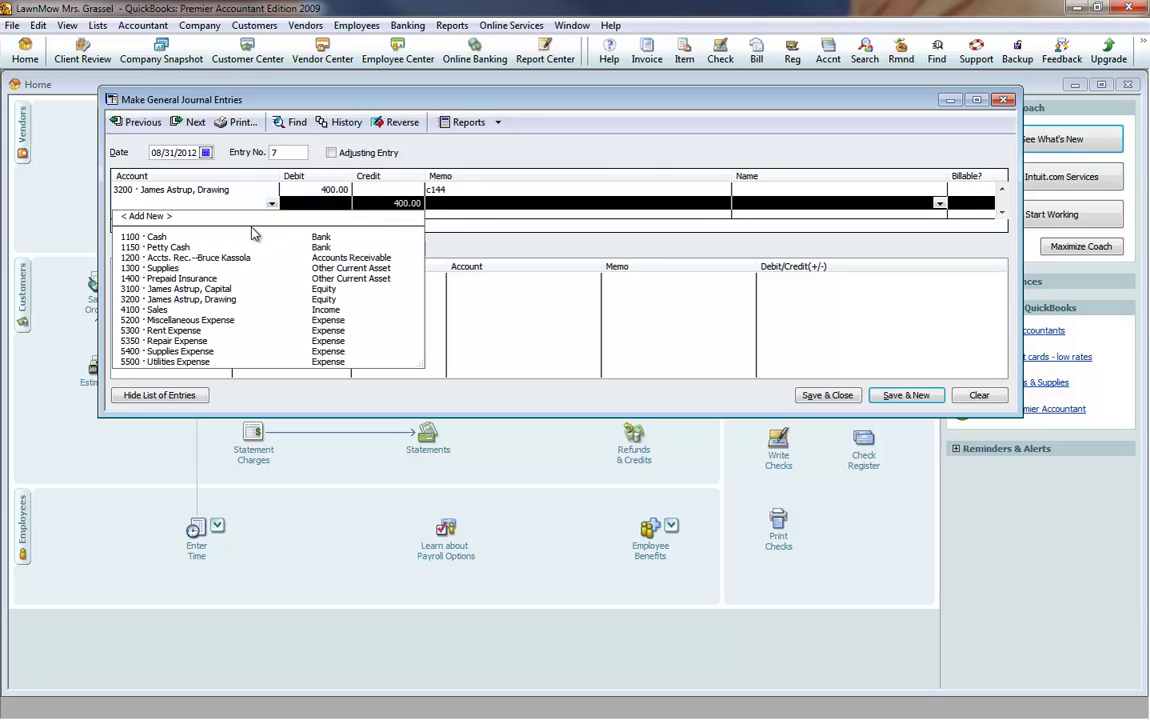
click(221, 205)
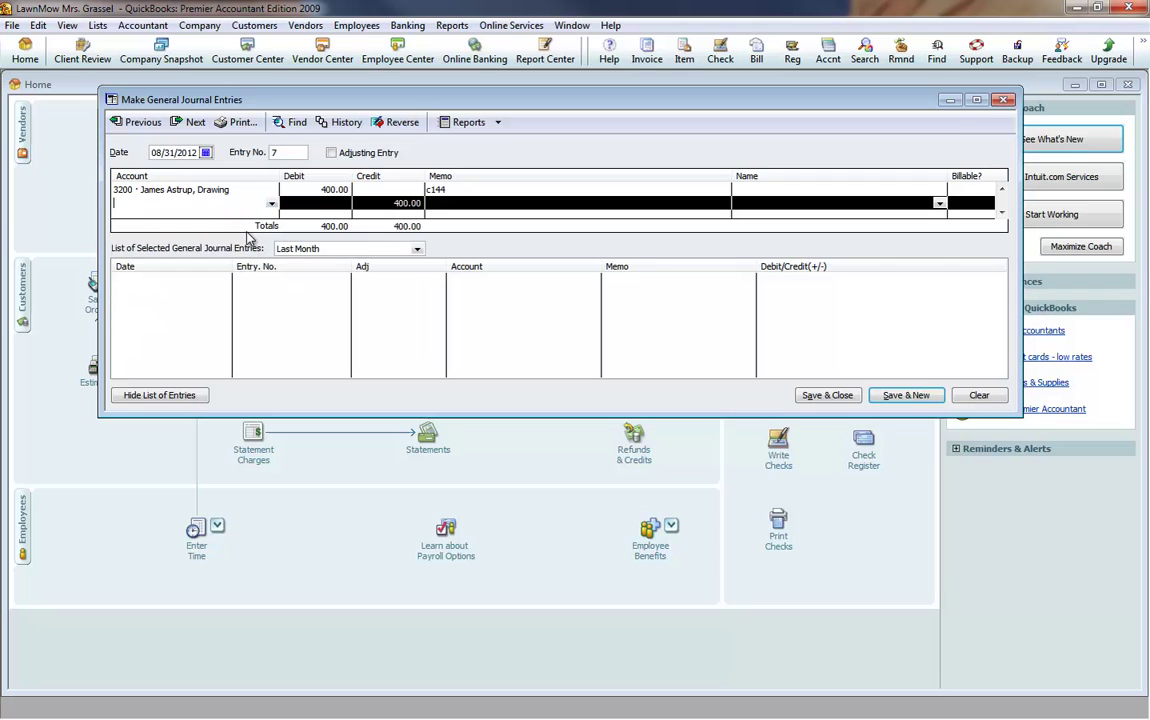
click(906, 395)
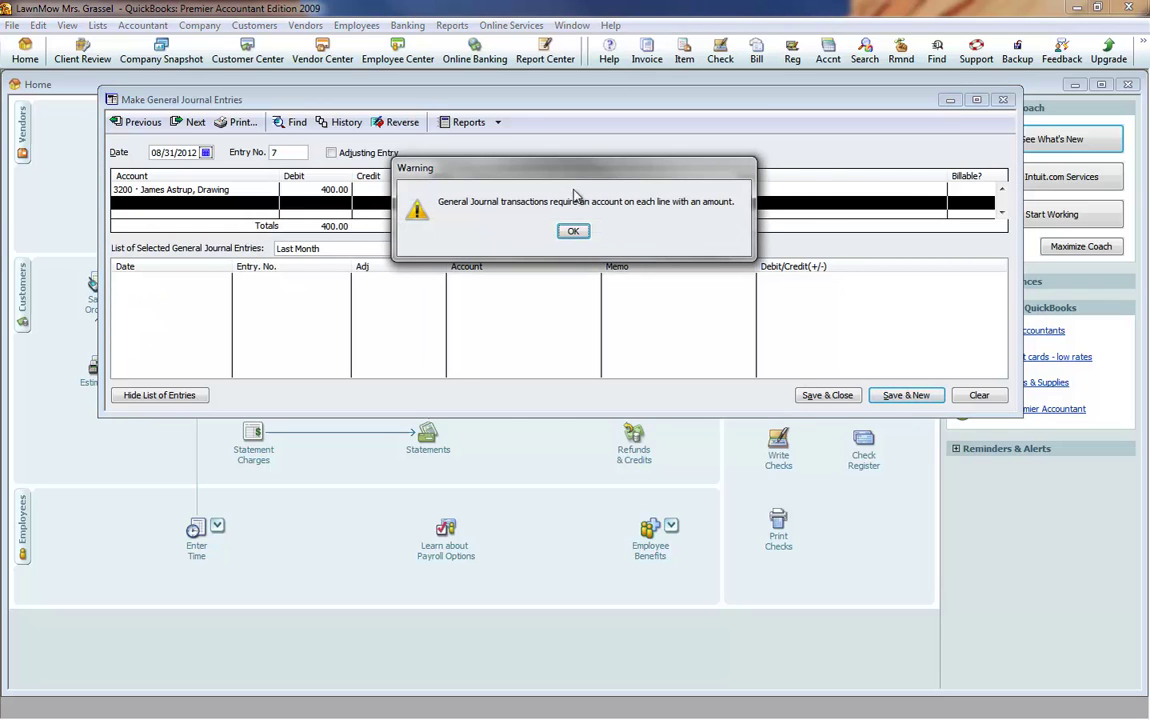
click(573, 231)
click(271, 204)
click(218, 215)
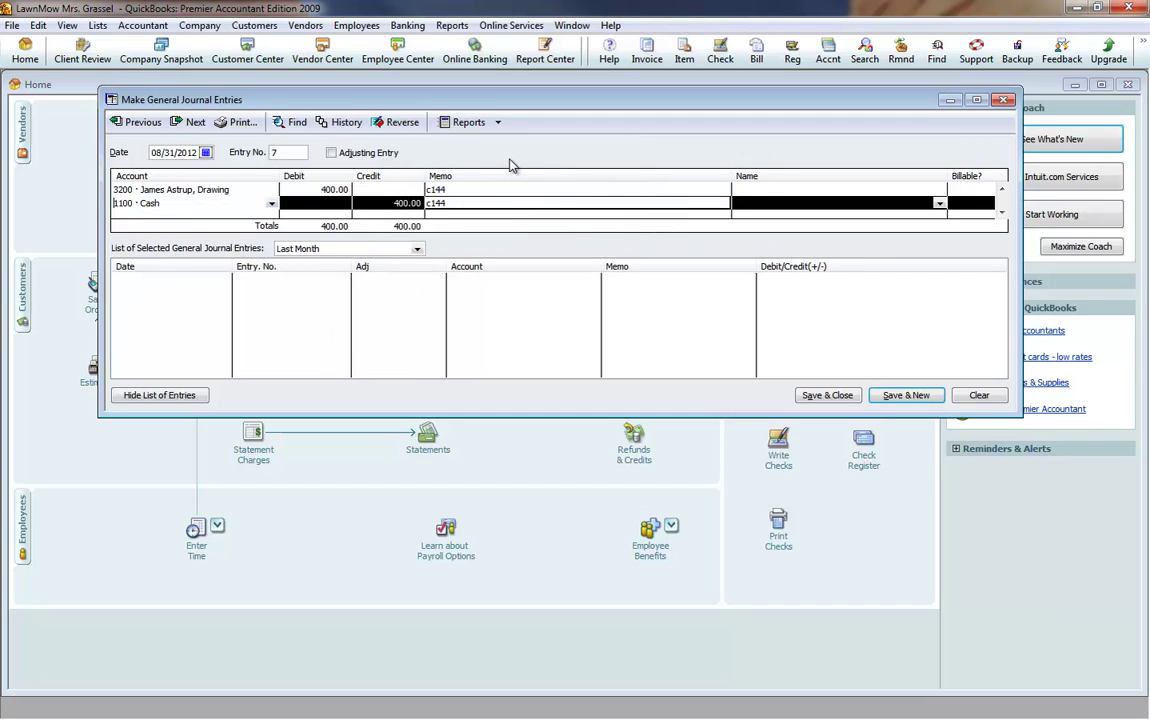
- Save the drawing entry and, in a new 08/31/2012 entry, debit 125.00 to 1300 · Supplies with memo C155
click(906, 395)
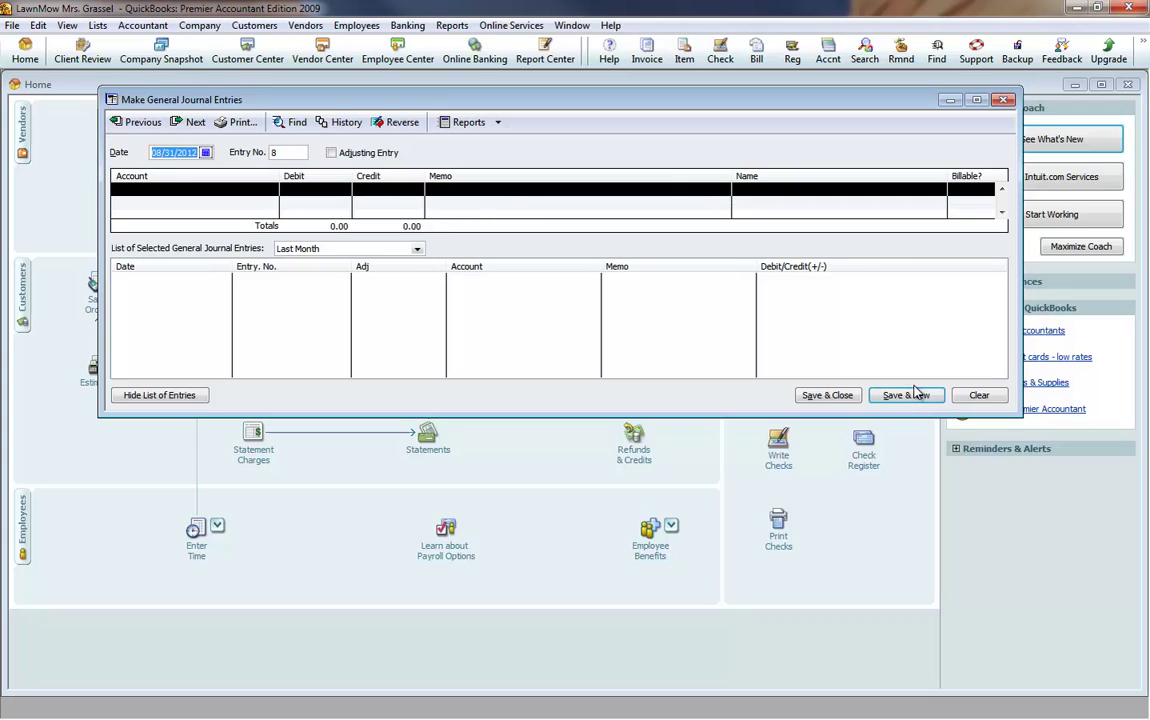
click(162, 187)
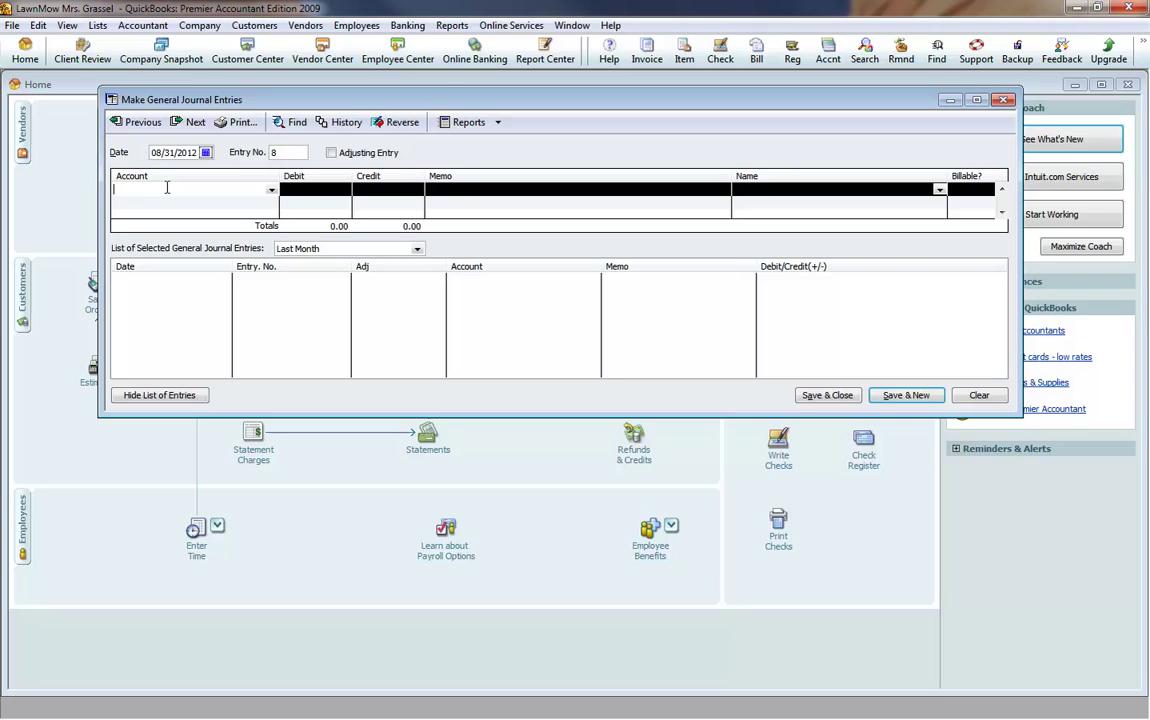
click(271, 190)
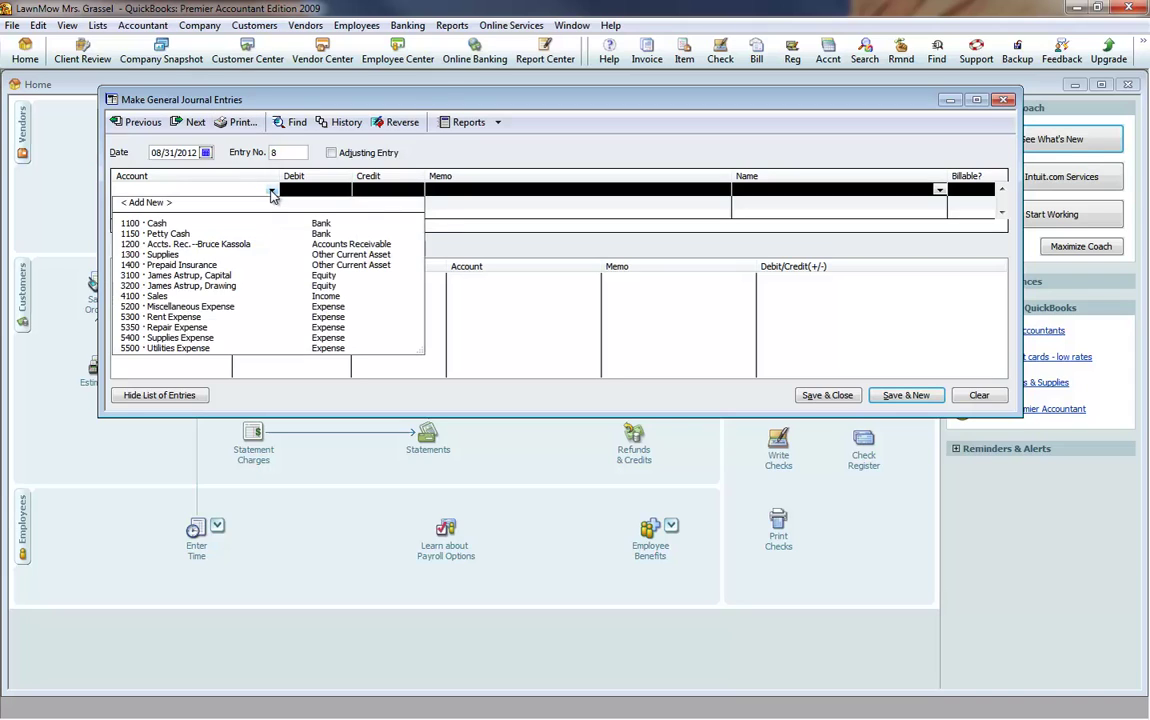
click(165, 256)
click(320, 191)
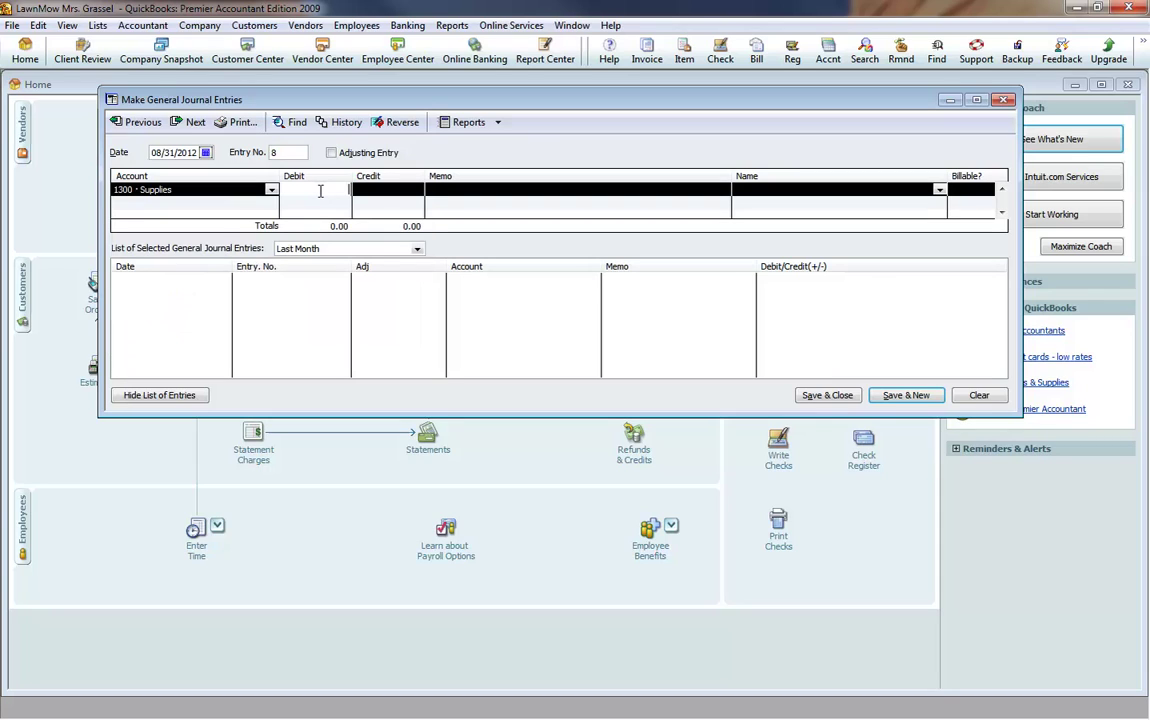
text(125)
click(458, 190)
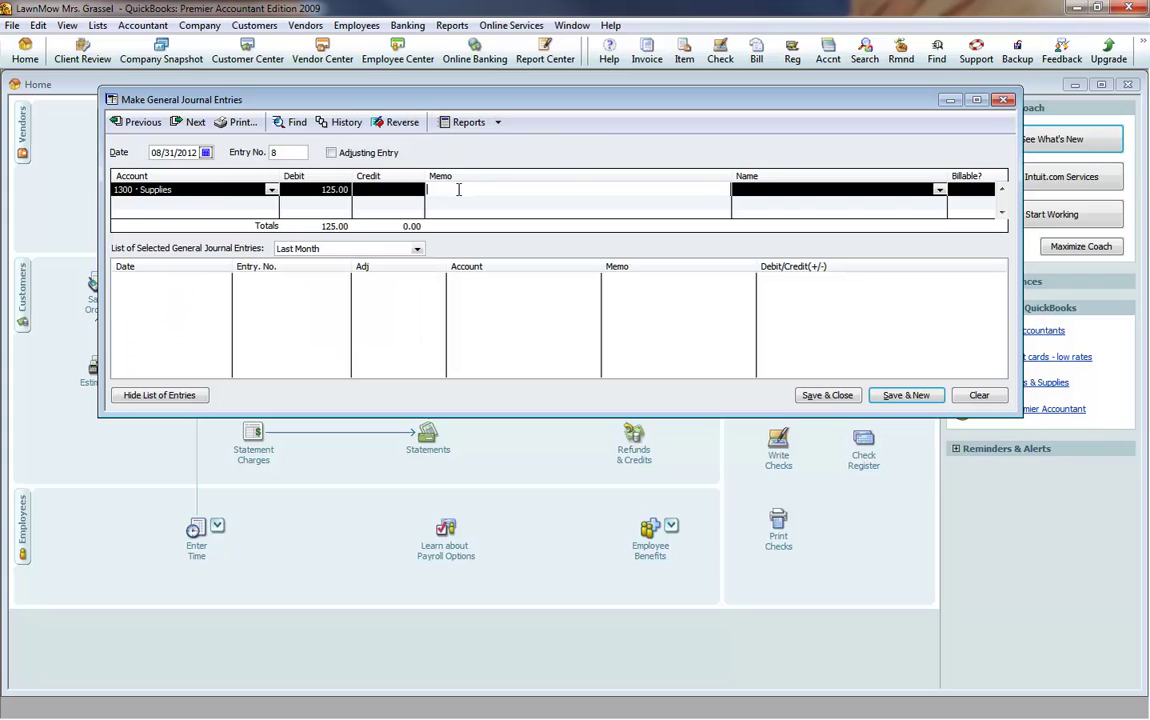
text(C155)
- Debit 130.00 to 5200 · Miscellaneous Expense on the second line of the C155 entry
click(228, 203)
click(272, 205)
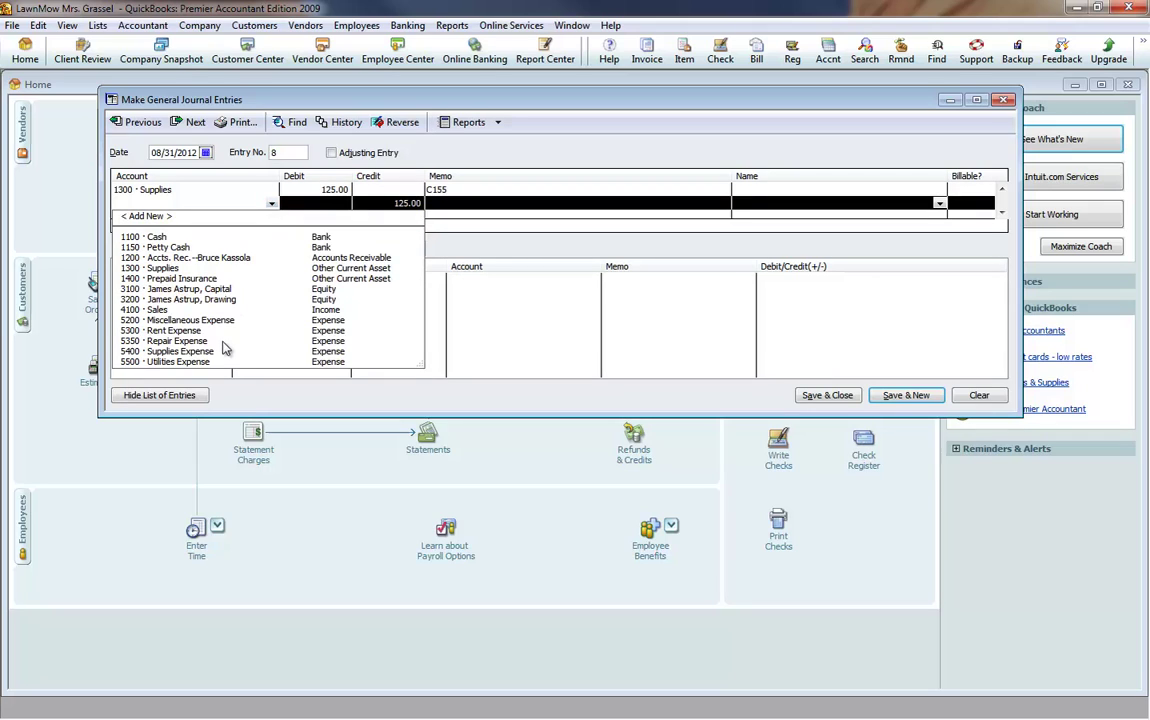
click(195, 320)
click(320, 203)
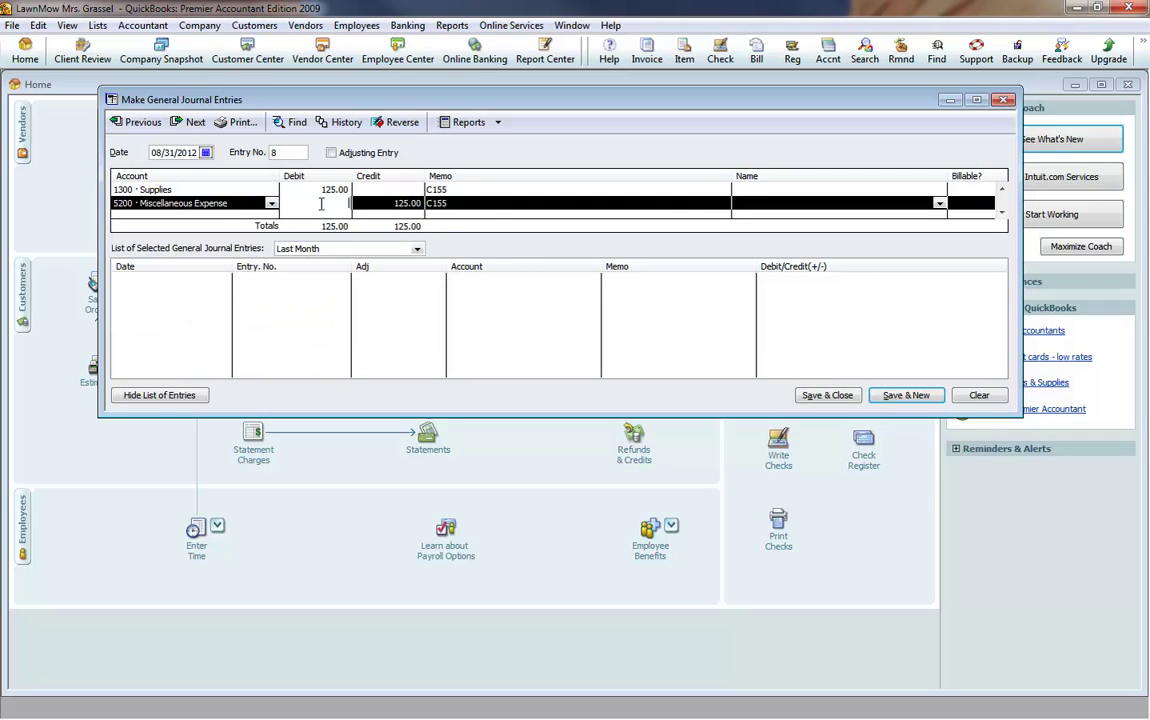
text(130)
click(476, 204)
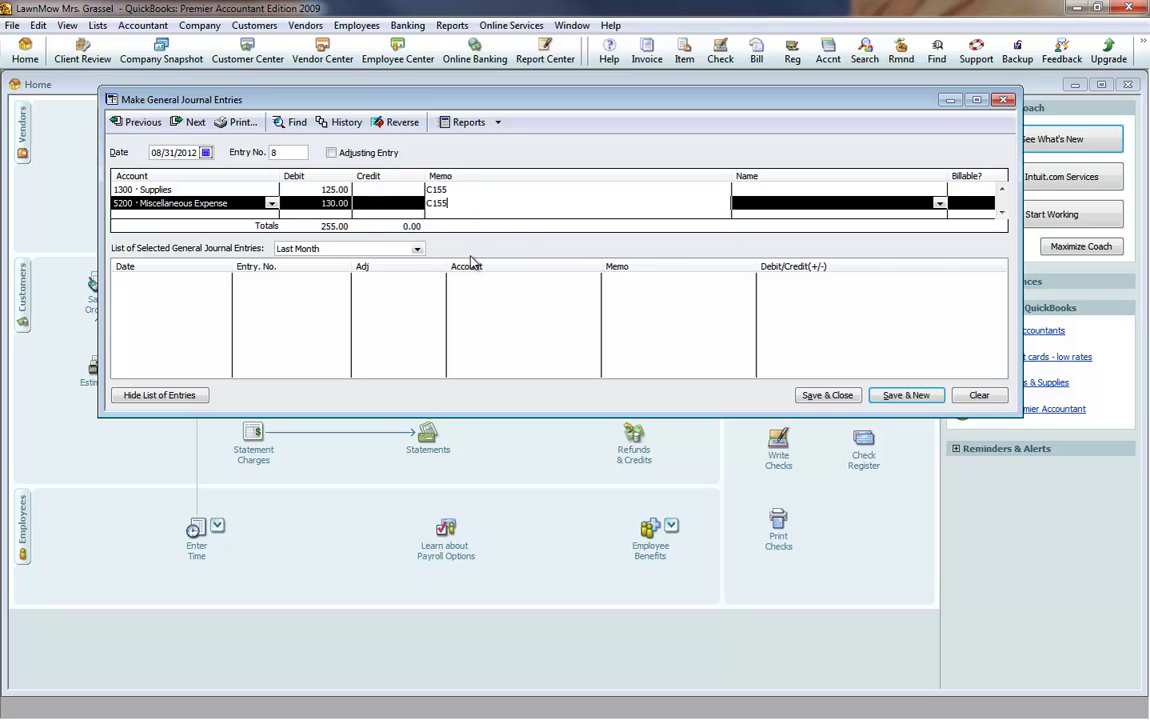
- Enlarge the journal window to show more lines and credit the balancing 255.00 to 1100 · Cash on the third line
key(Tab)
key(Tab)
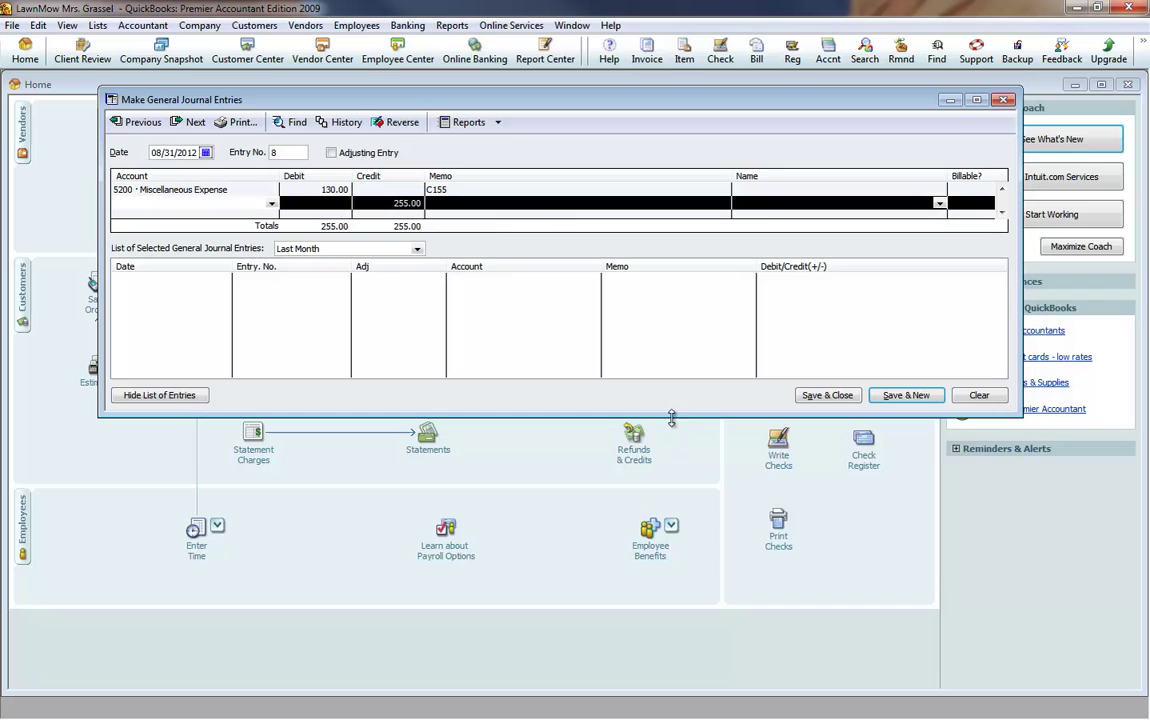
drag(672, 413, 663, 525)
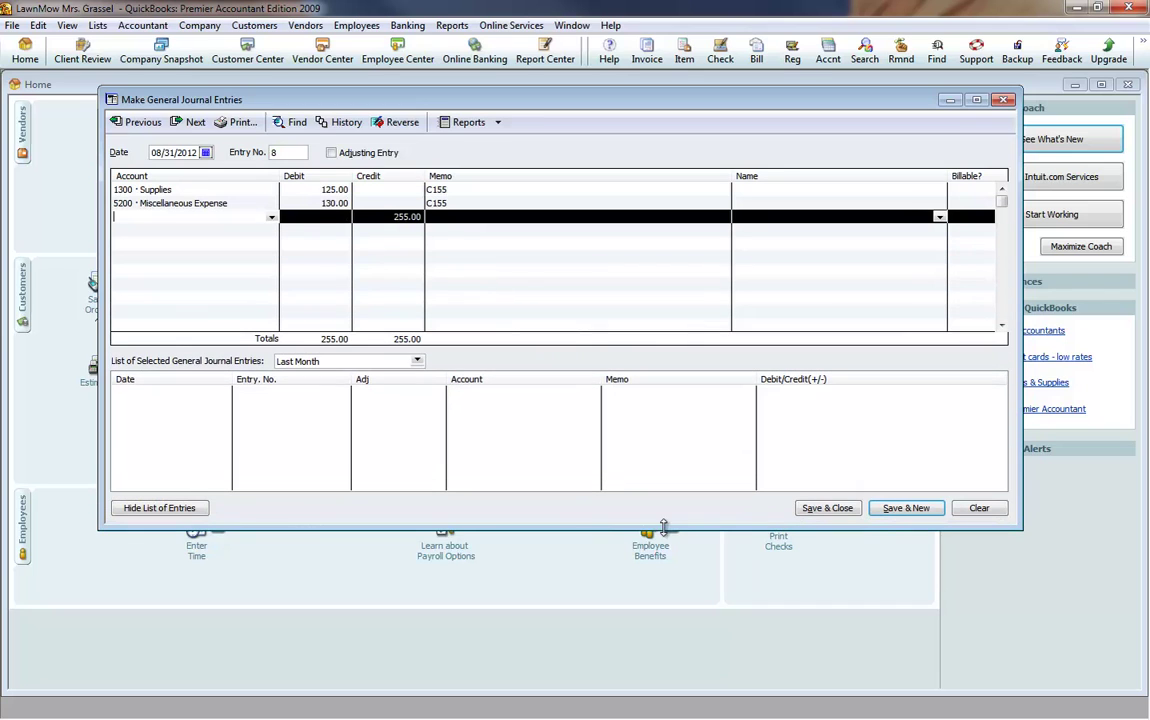
click(271, 217)
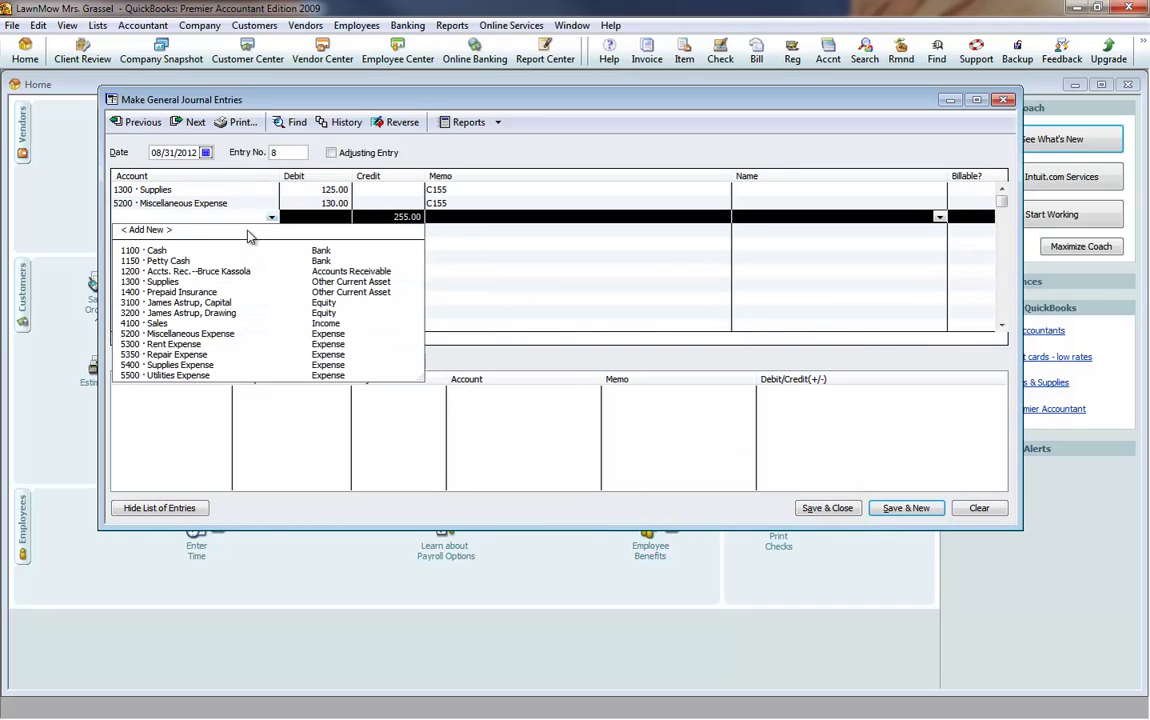
click(200, 250)
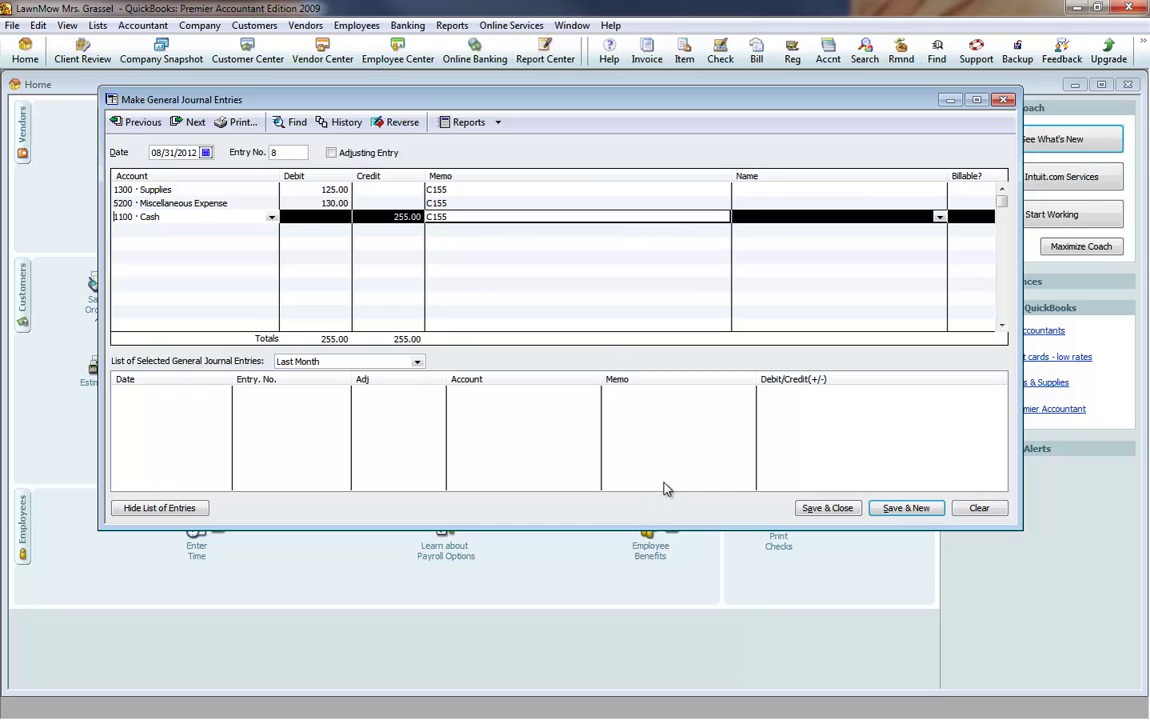
- Reduce the journal window's size and narrow the Memo column, and save the C155 entry to start a new one
drag(667, 528, 675, 503)
mouse_move(1022, 325)
mouse_down()
mouse_move(900, 326)
mouse_move(1002, 326)
mouse_up()
drag(720, 176, 581, 178)
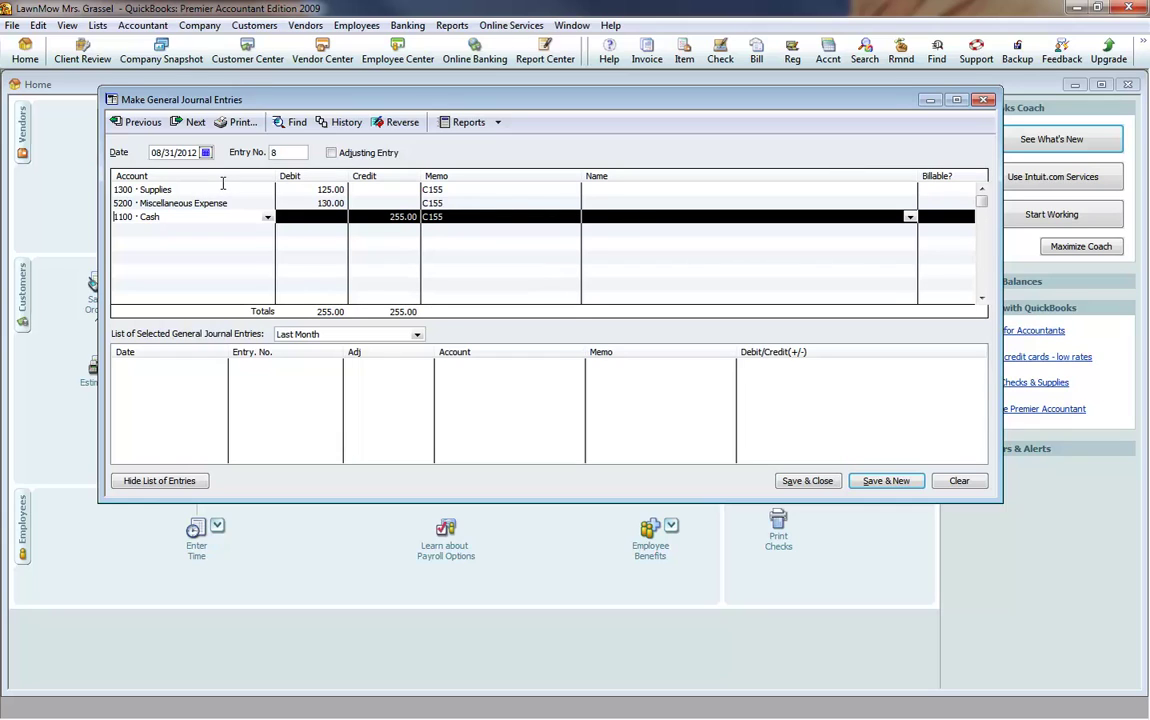
click(884, 482)
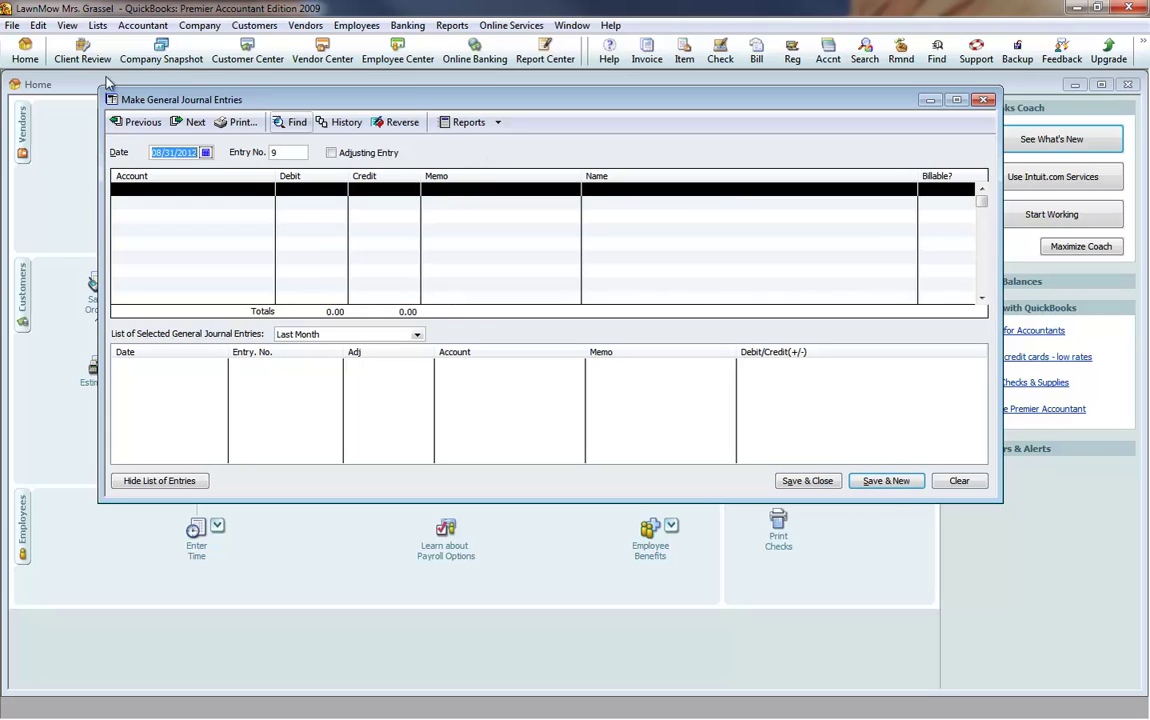
- Review the saved supplies and drawing entries and return to the blank journal entry
click(135, 122)
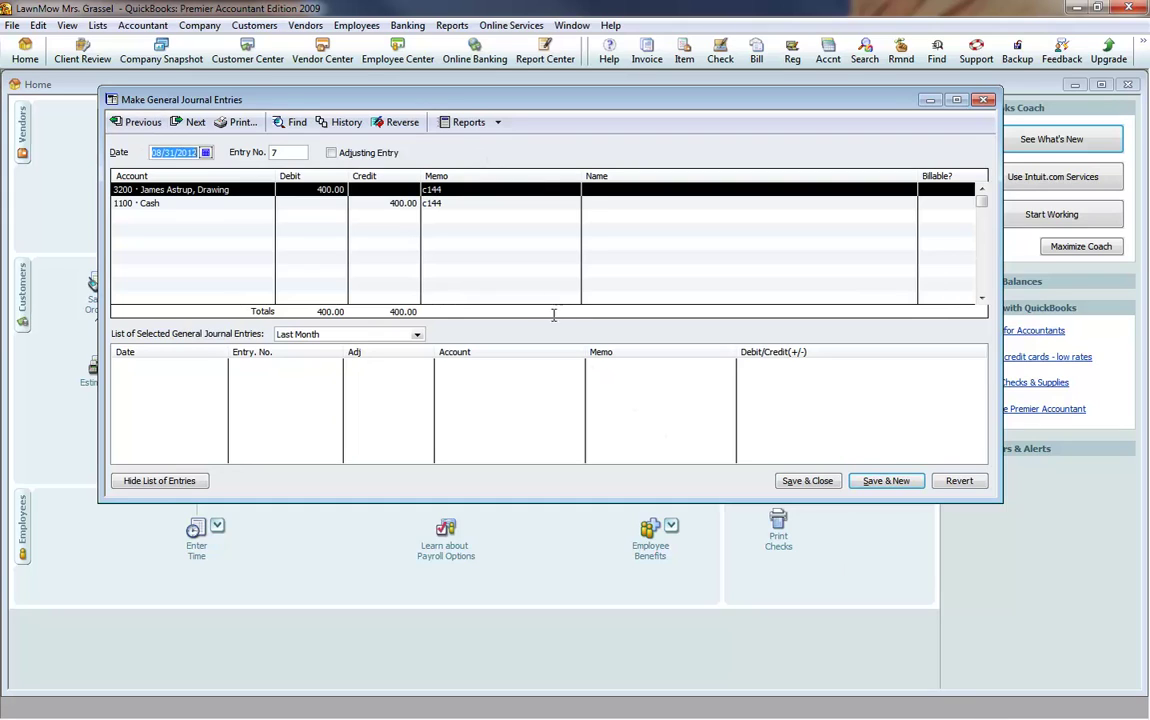
click(195, 122)
click(133, 122)
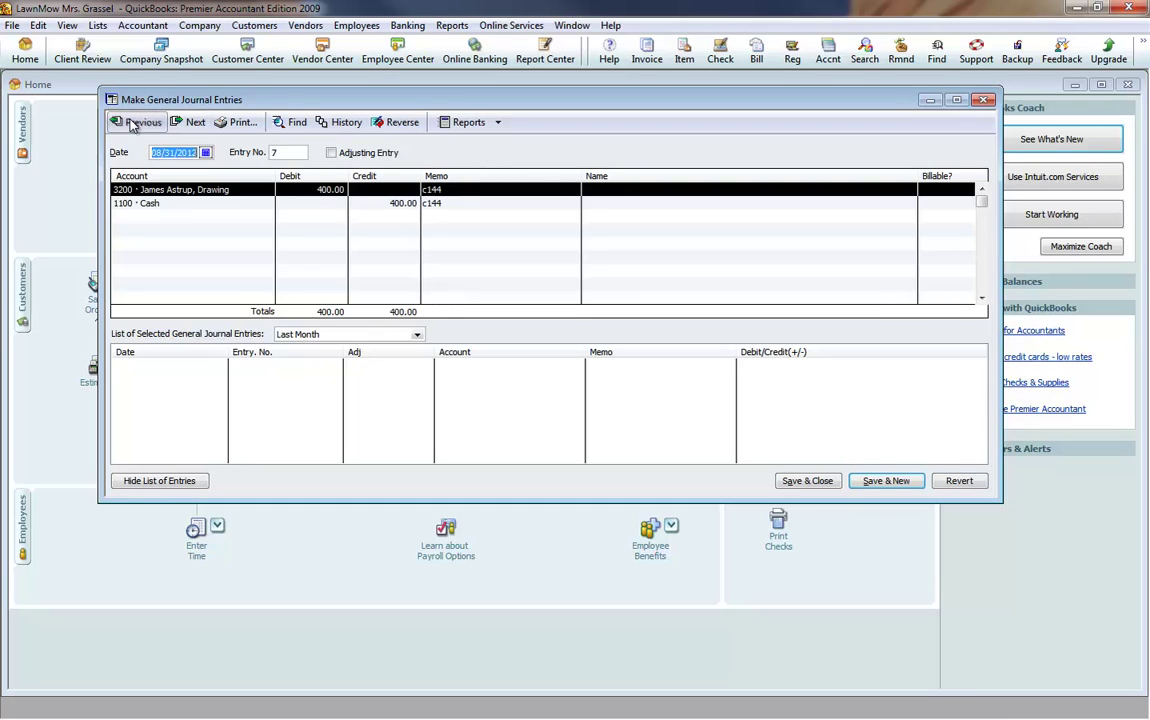
click(133, 122)
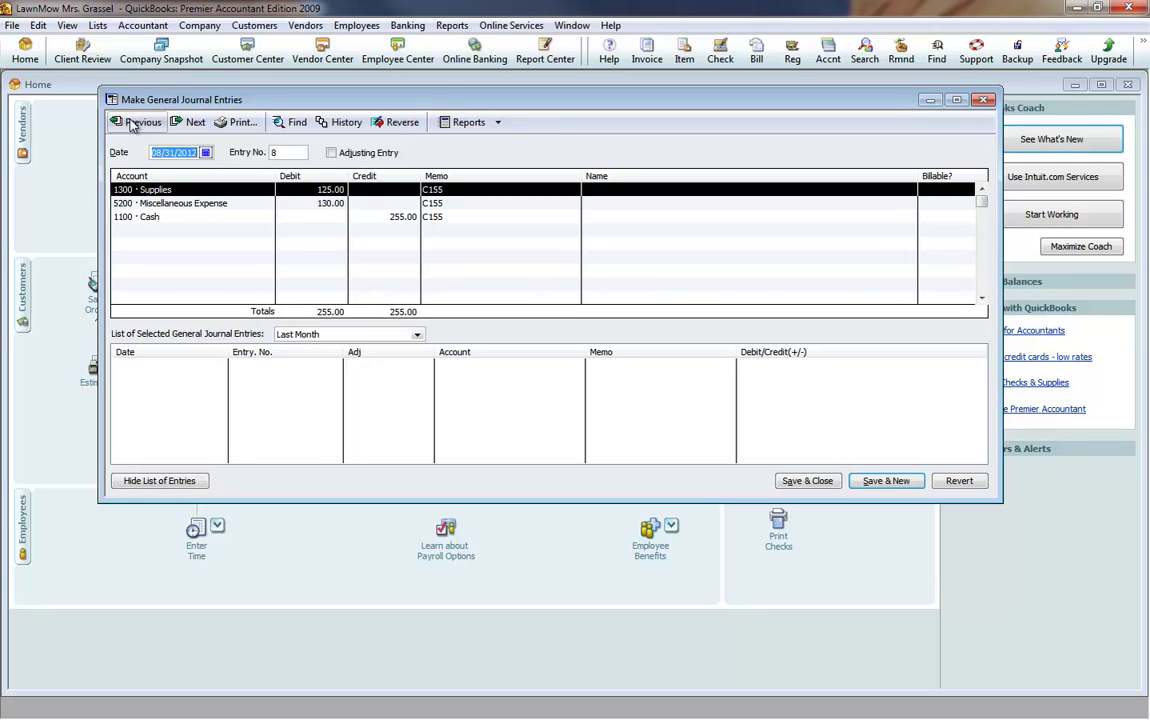
click(193, 122)
click(194, 123)
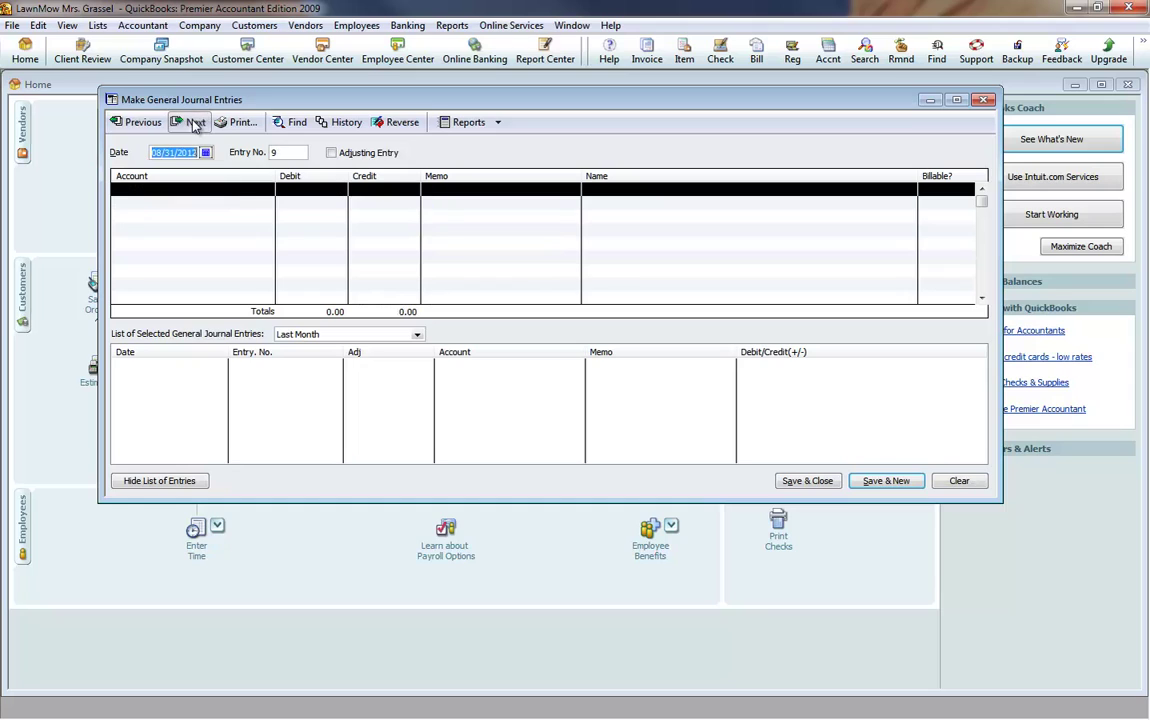
- Debit 350.00 to 1100 · Cash with memo T31 on the first line of the new 08/31/2012 entry
click(253, 191)
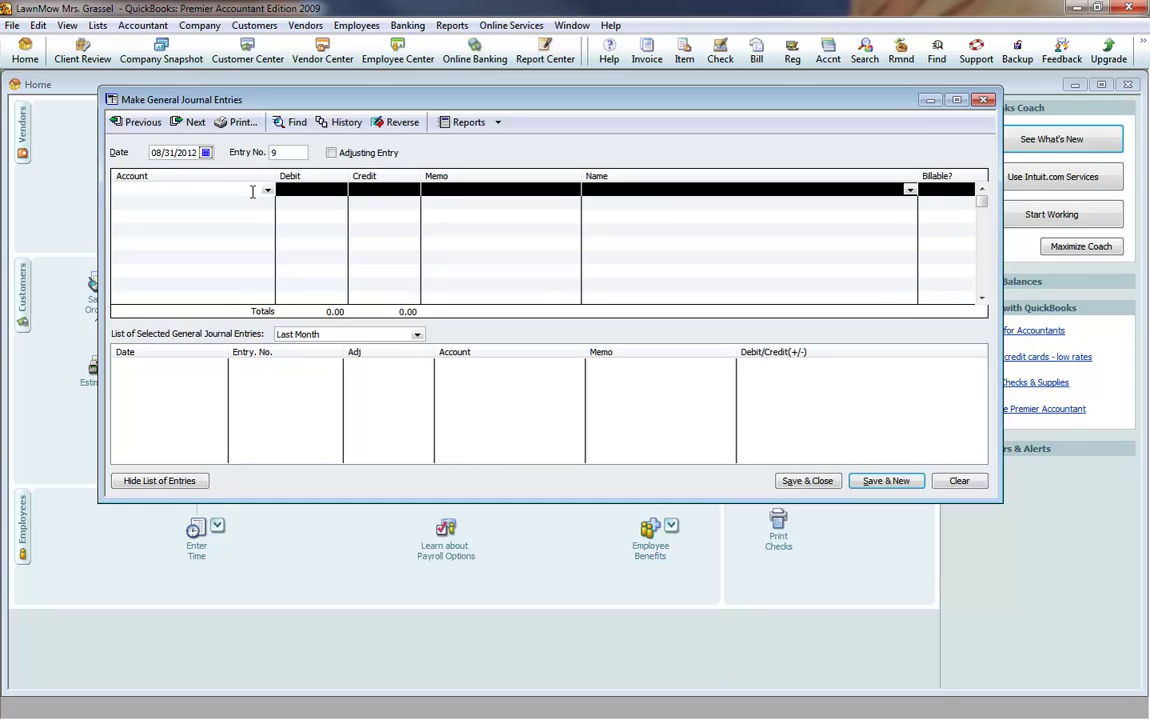
click(266, 192)
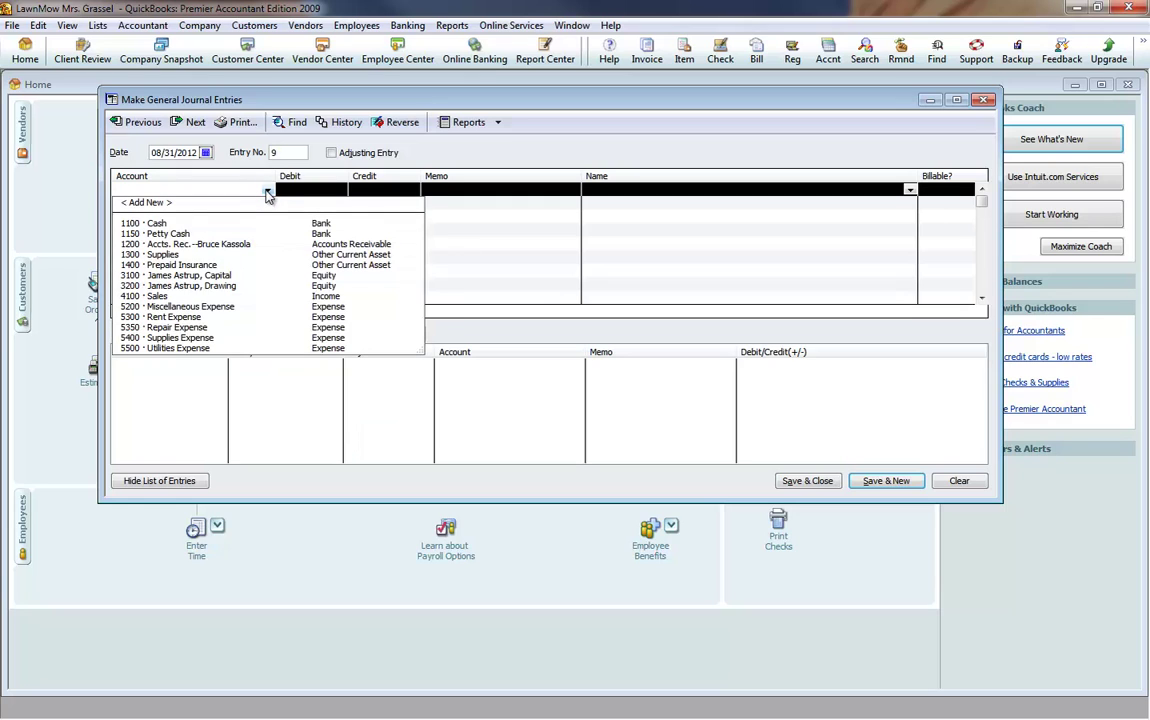
click(160, 214)
click(306, 190)
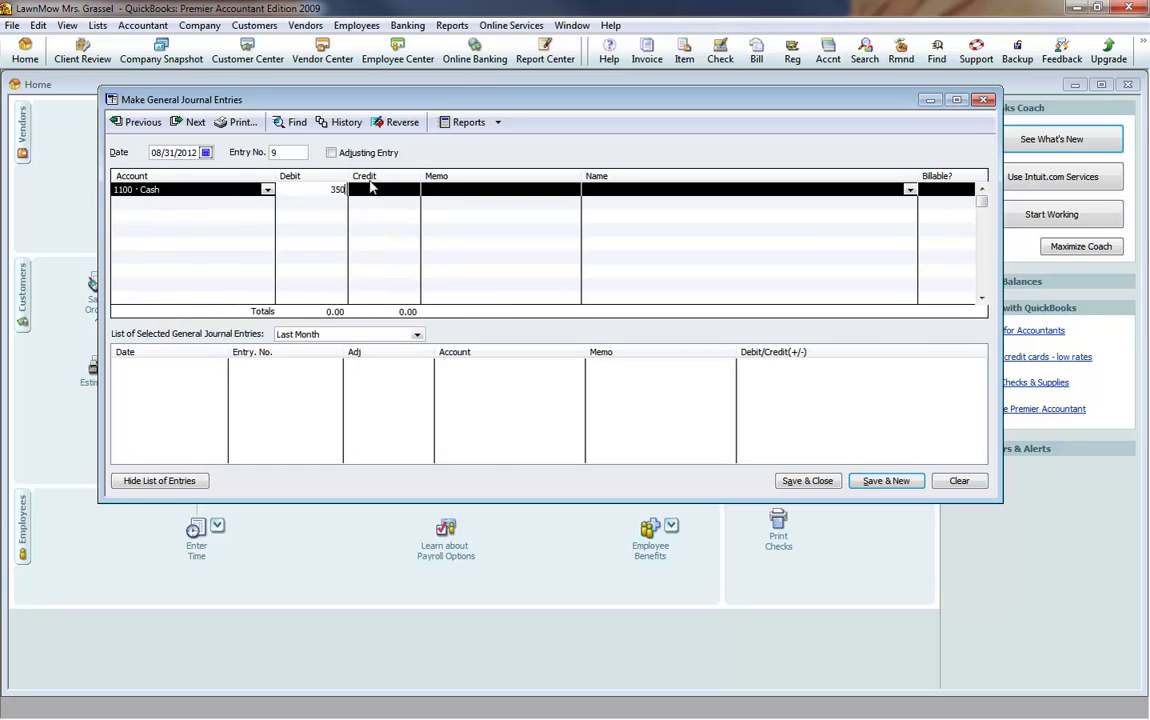
click(438, 190)
text(T31)
- Credit the balancing 350.00 to 4100 · Sales on the second line and save the T31 entry
click(268, 203)
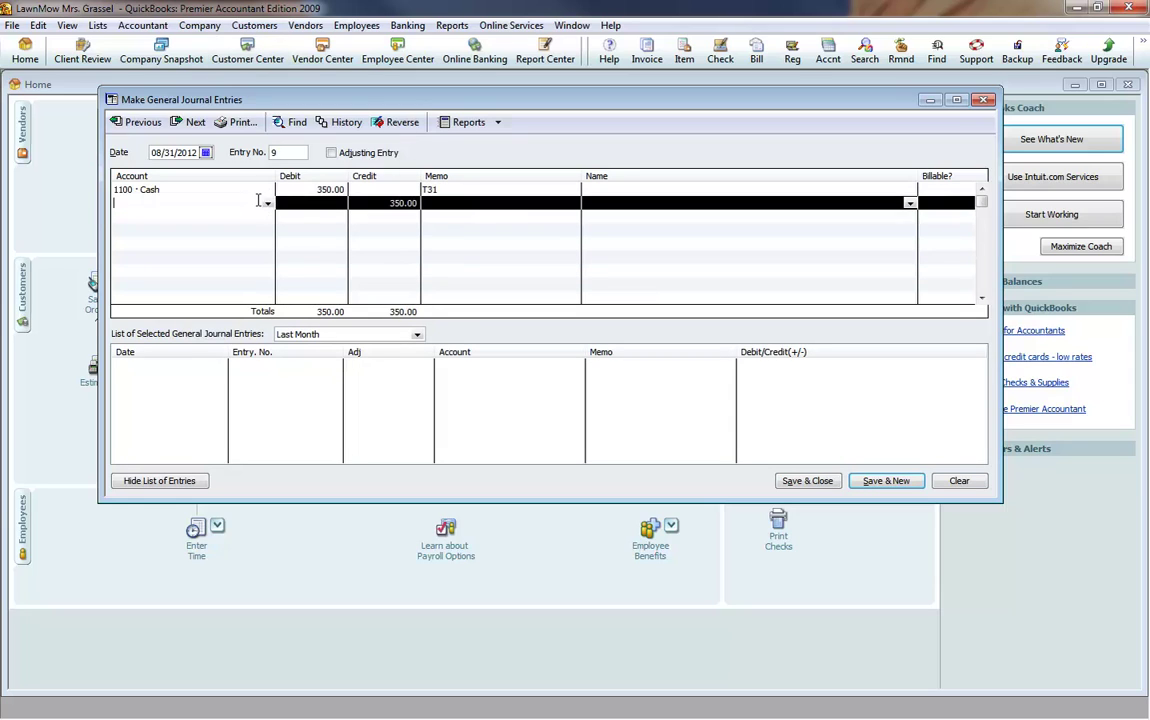
click(268, 203)
click(155, 309)
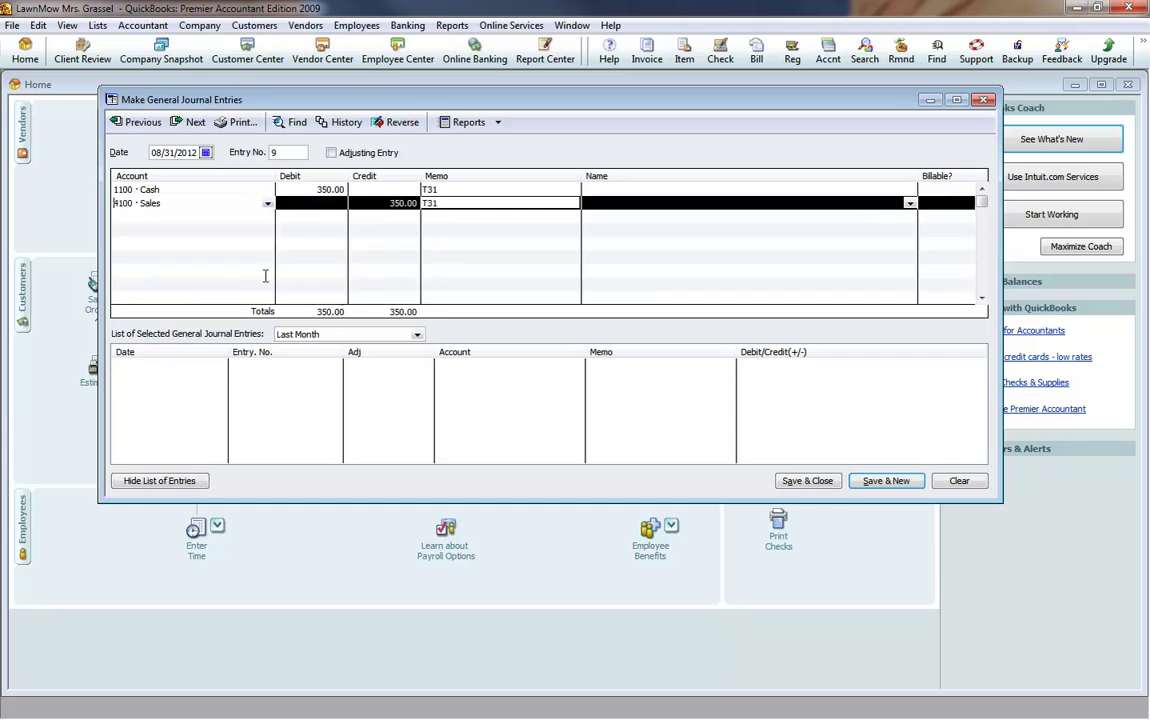
click(450, 237)
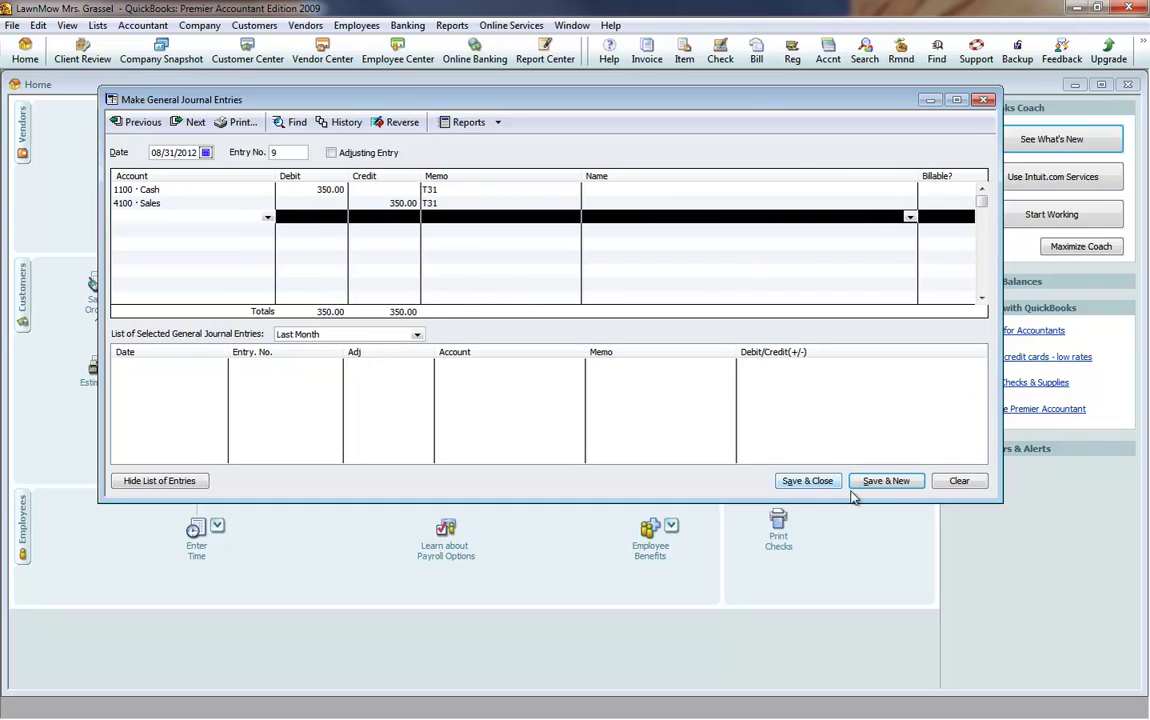
click(887, 489)
- Review the saved journal entries 6 to 9 for dates, accounts, amounts and memos, and close the journal window
click(138, 123)
click(138, 123)
click(138, 123)
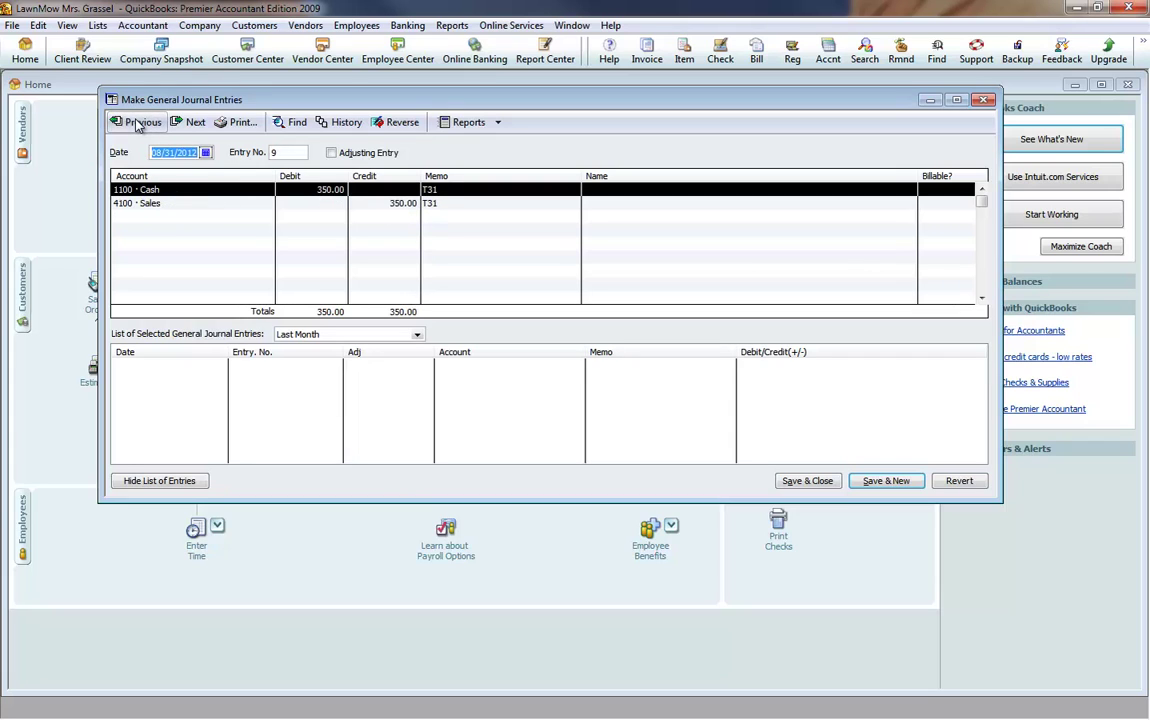
click(138, 123)
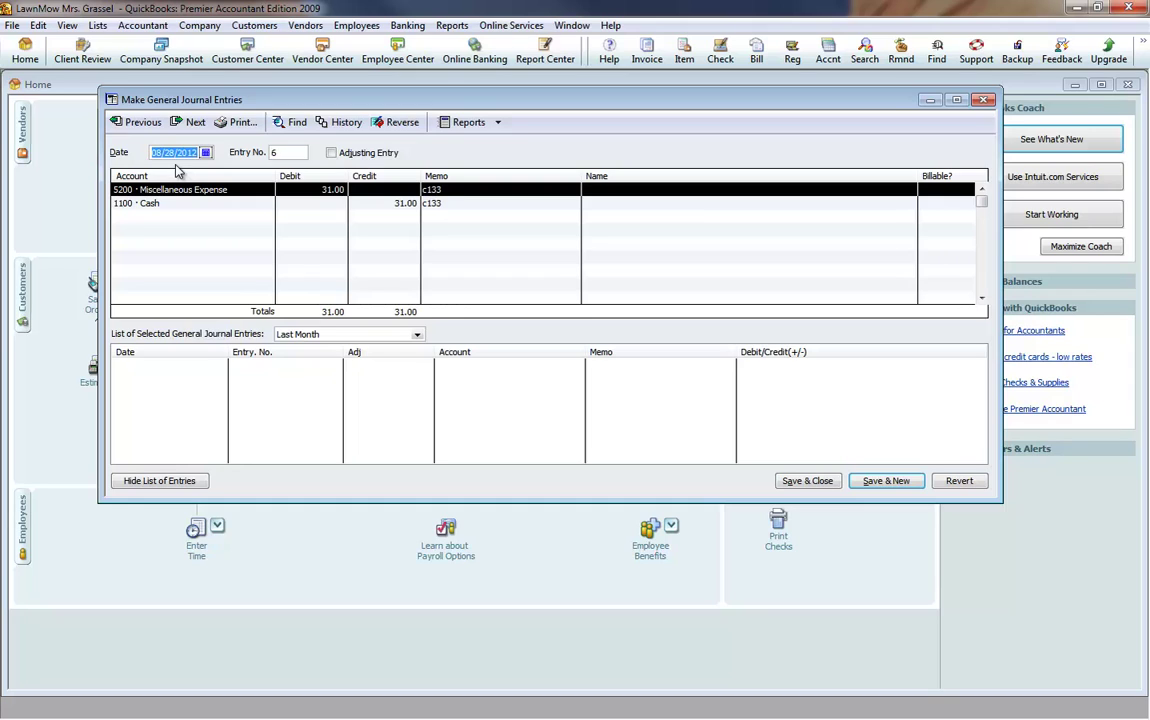
click(194, 122)
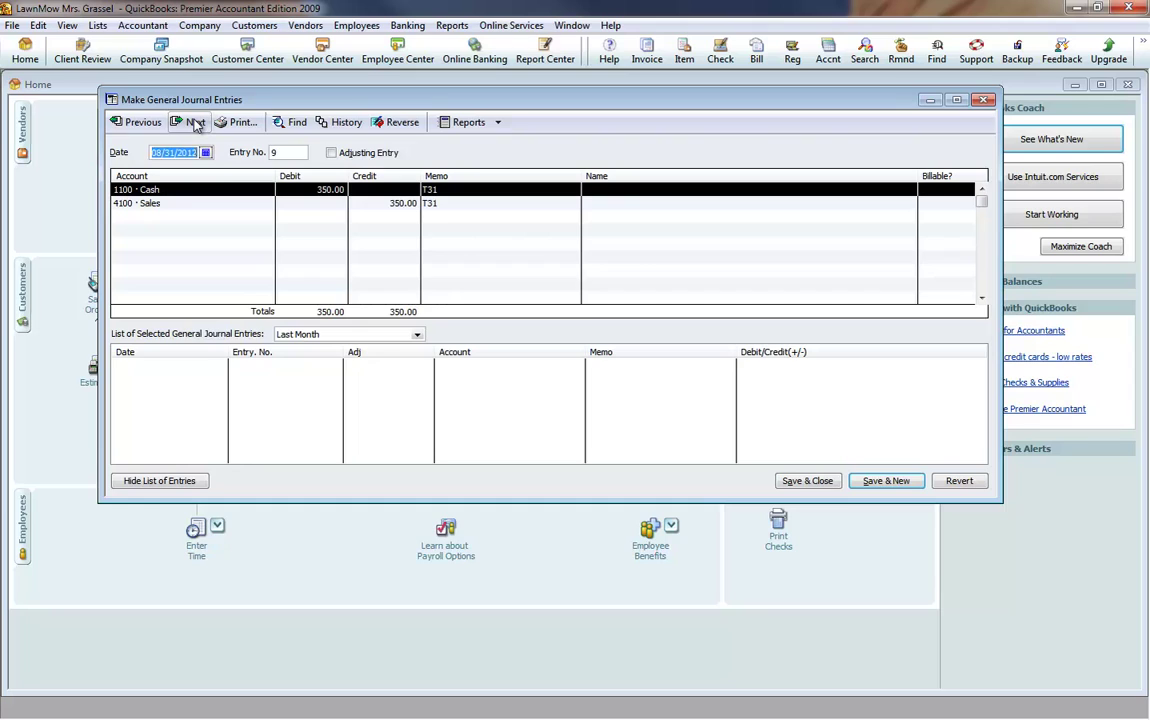
click(194, 122)
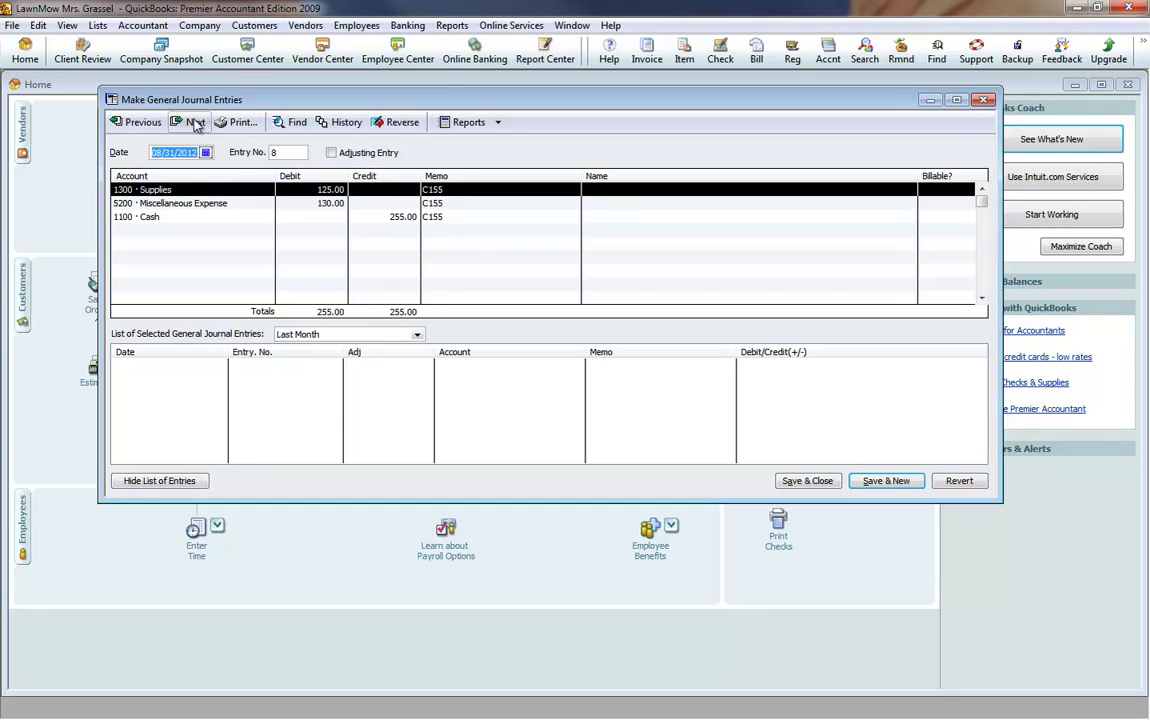
click(194, 122)
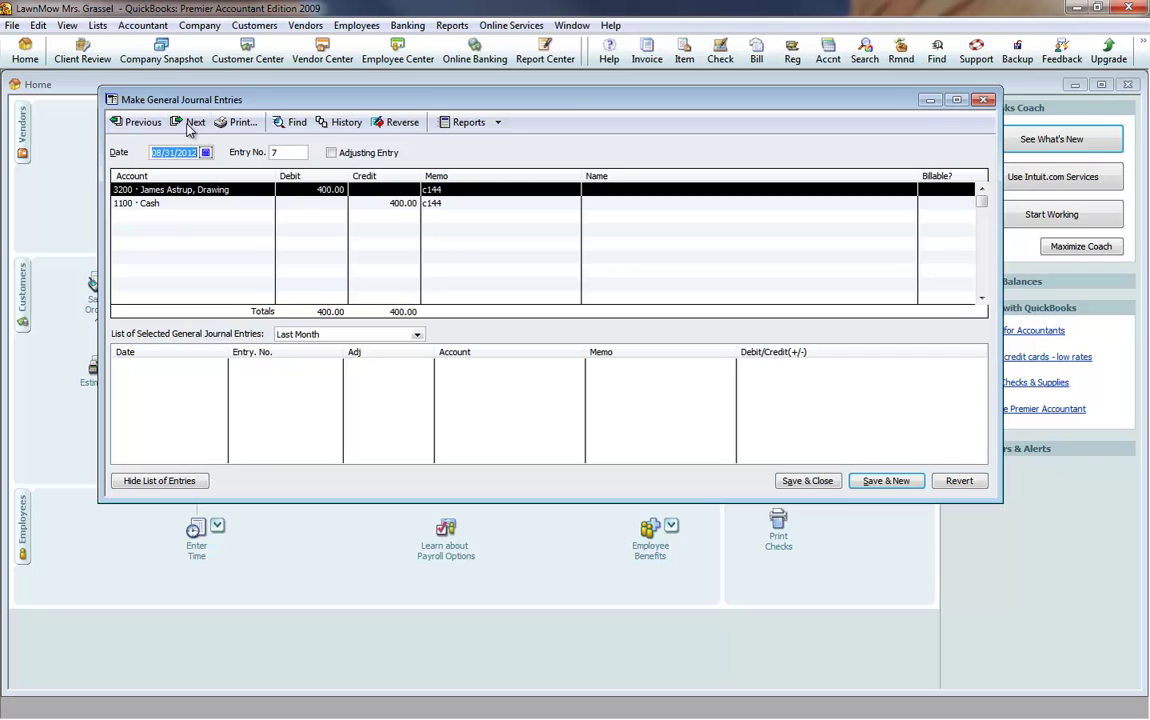
click(141, 123)
click(141, 123)
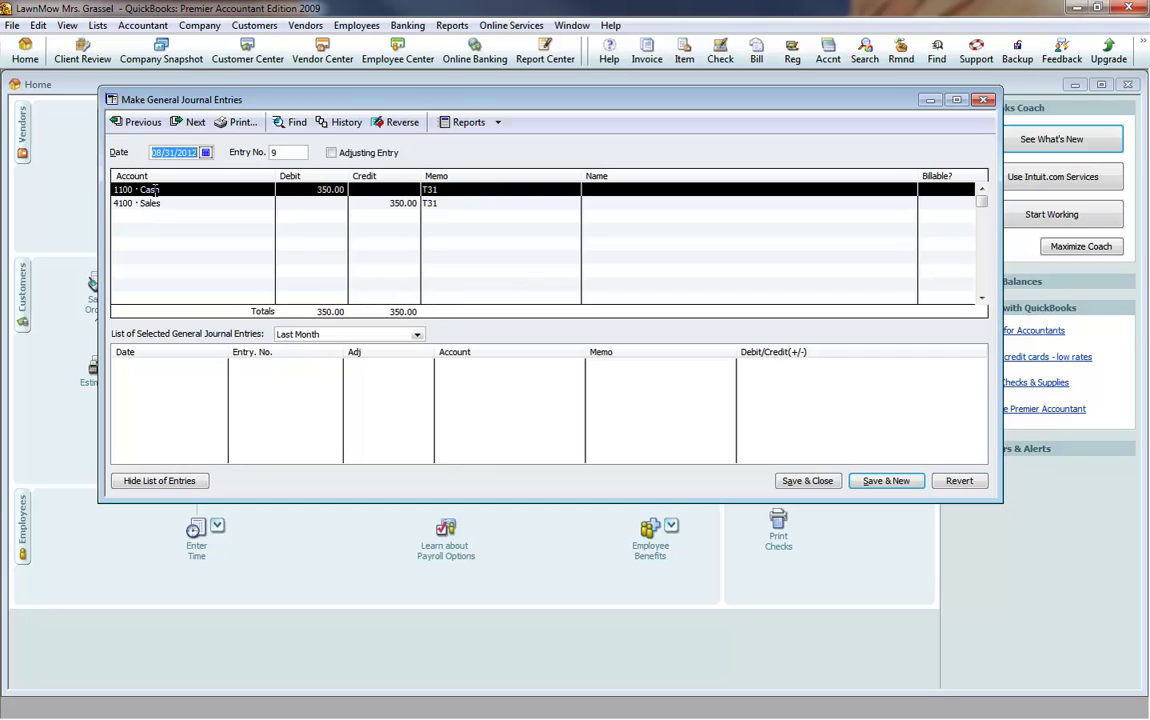
click(196, 123)
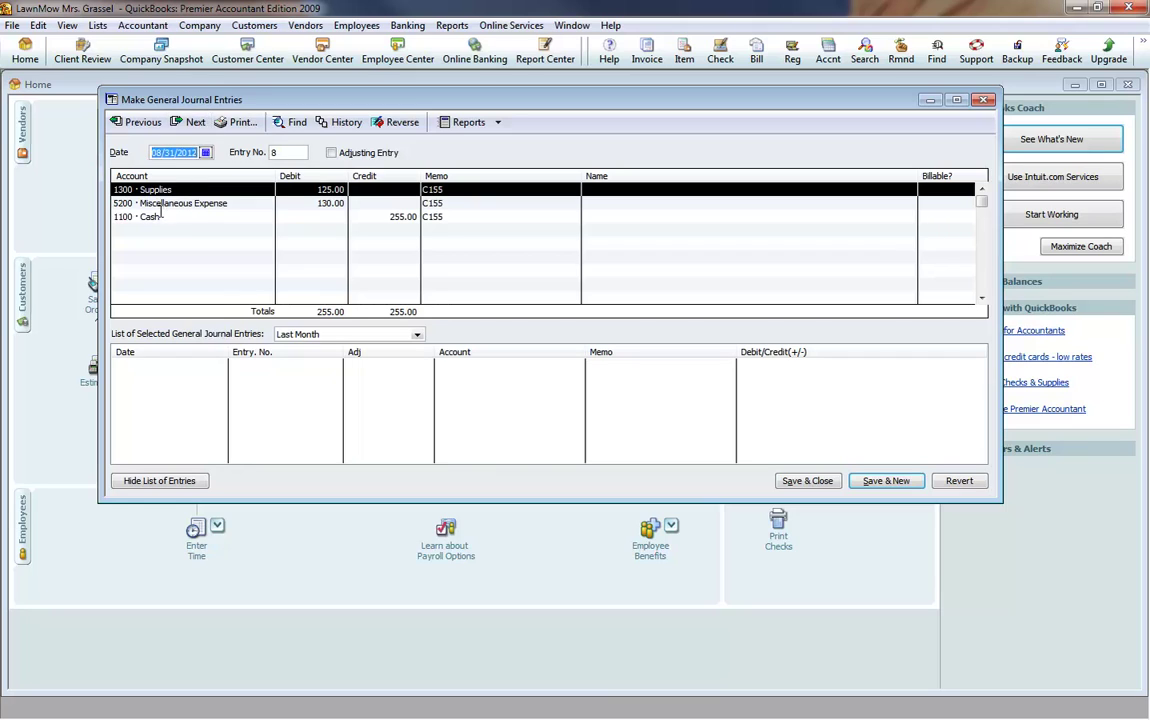
click(190, 122)
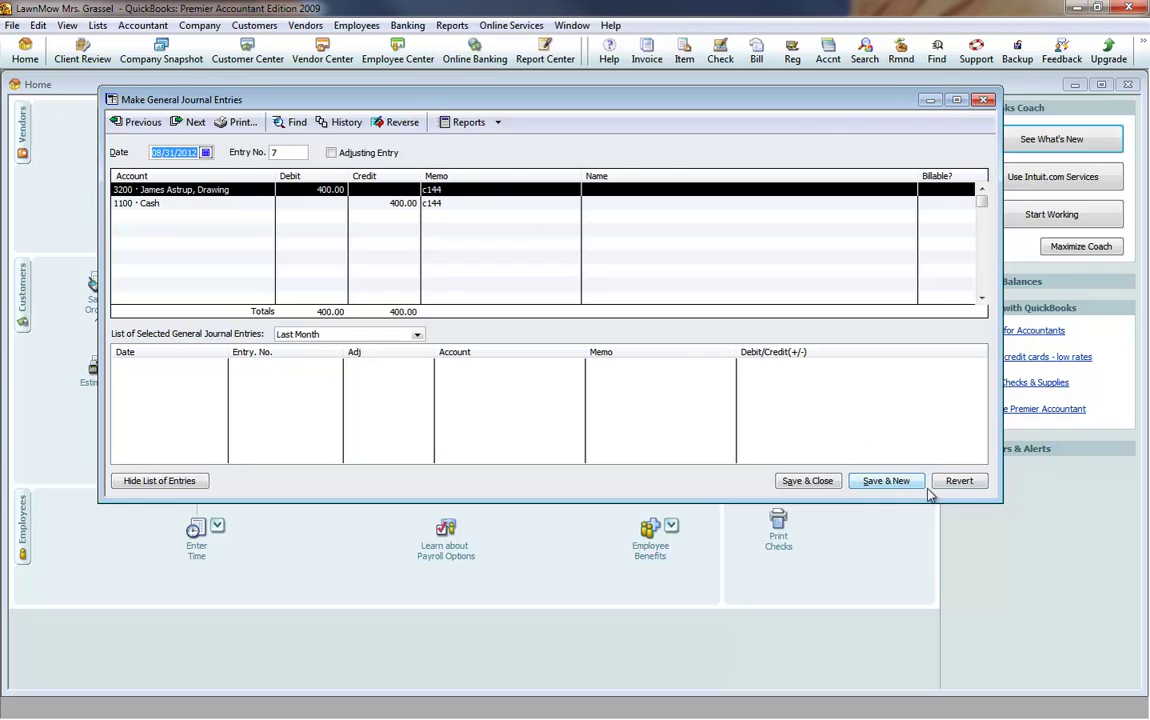
click(810, 481)
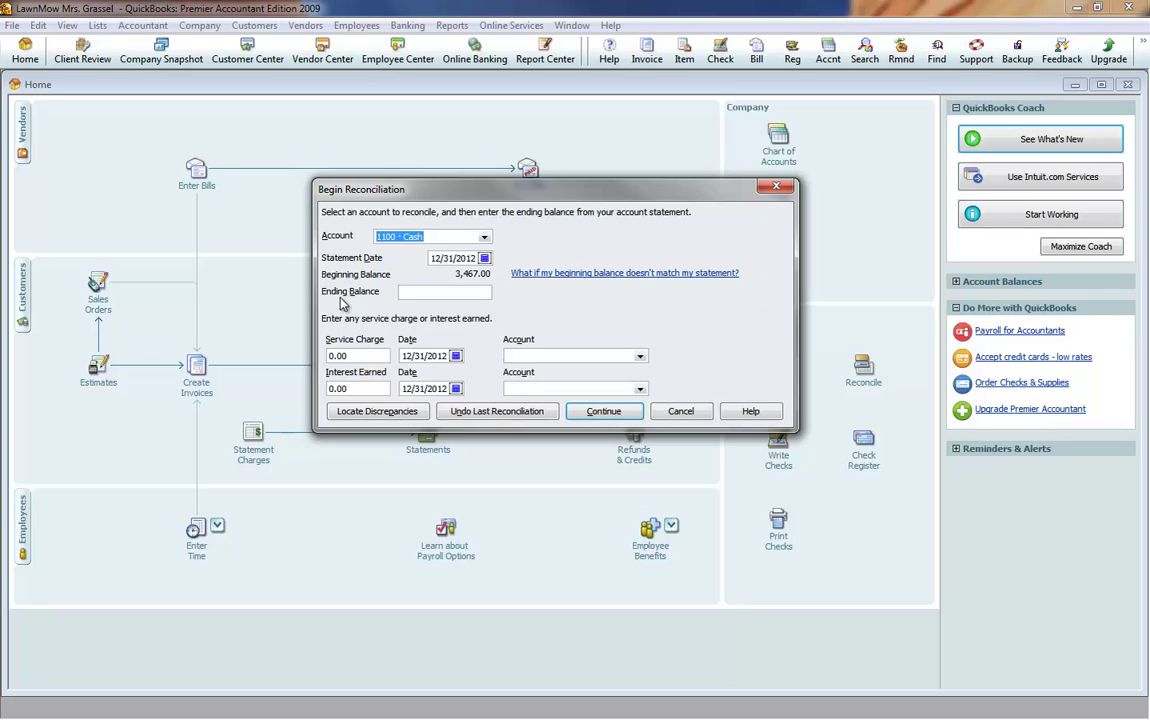
- Set the statement date for reconciling the 1100 · Cash account to 08/31/2012
click(484, 258)
click(436, 274)
click(436, 274)
click(436, 274)
click(436, 274)
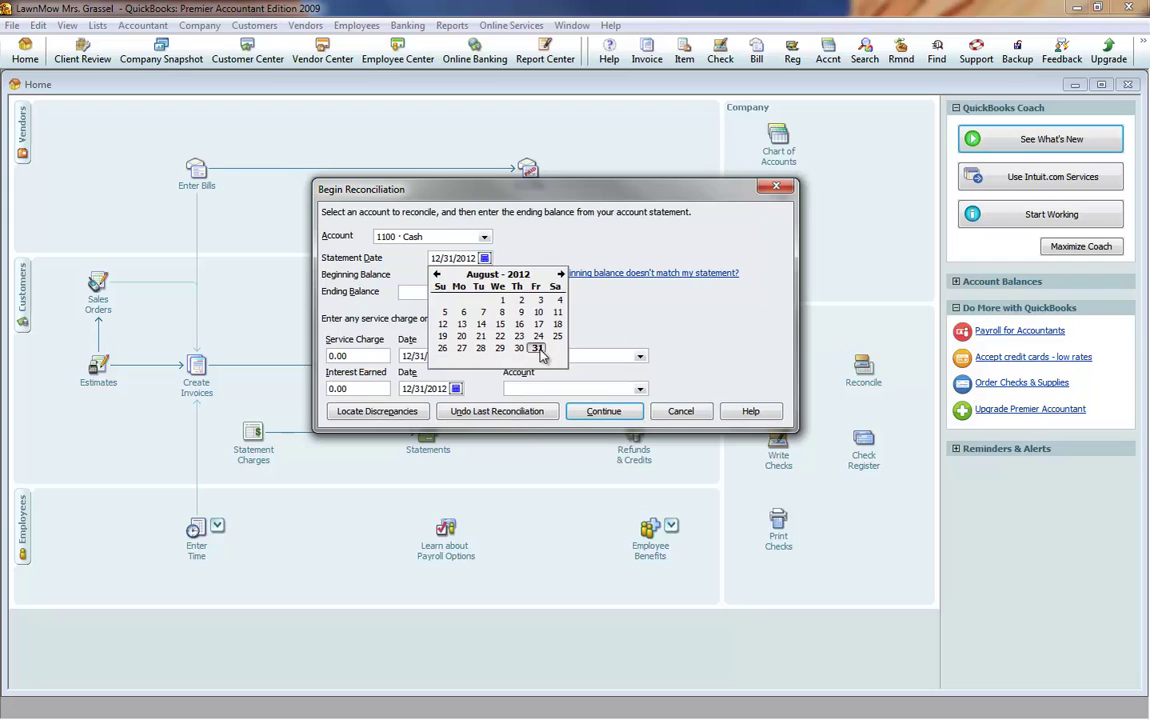
click(538, 347)
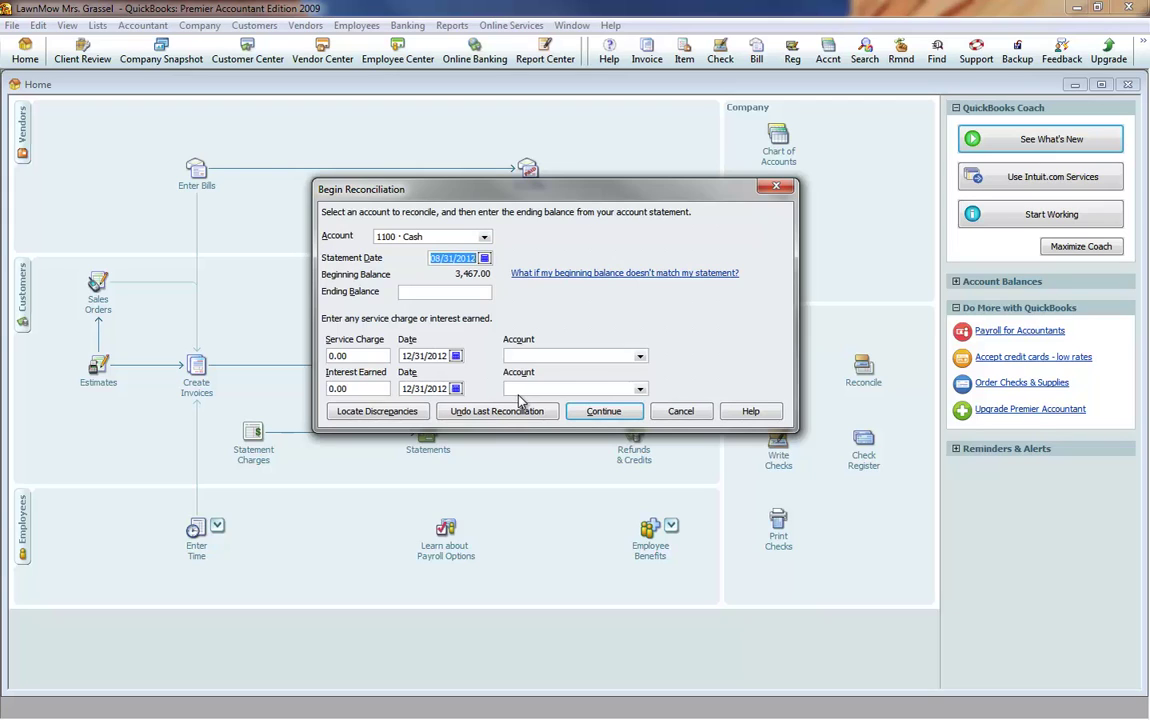
- Enter 2,721.00 as the ending balance for the 1100 · Cash reconciliation
click(440, 262)
click(430, 294)
text(2721)
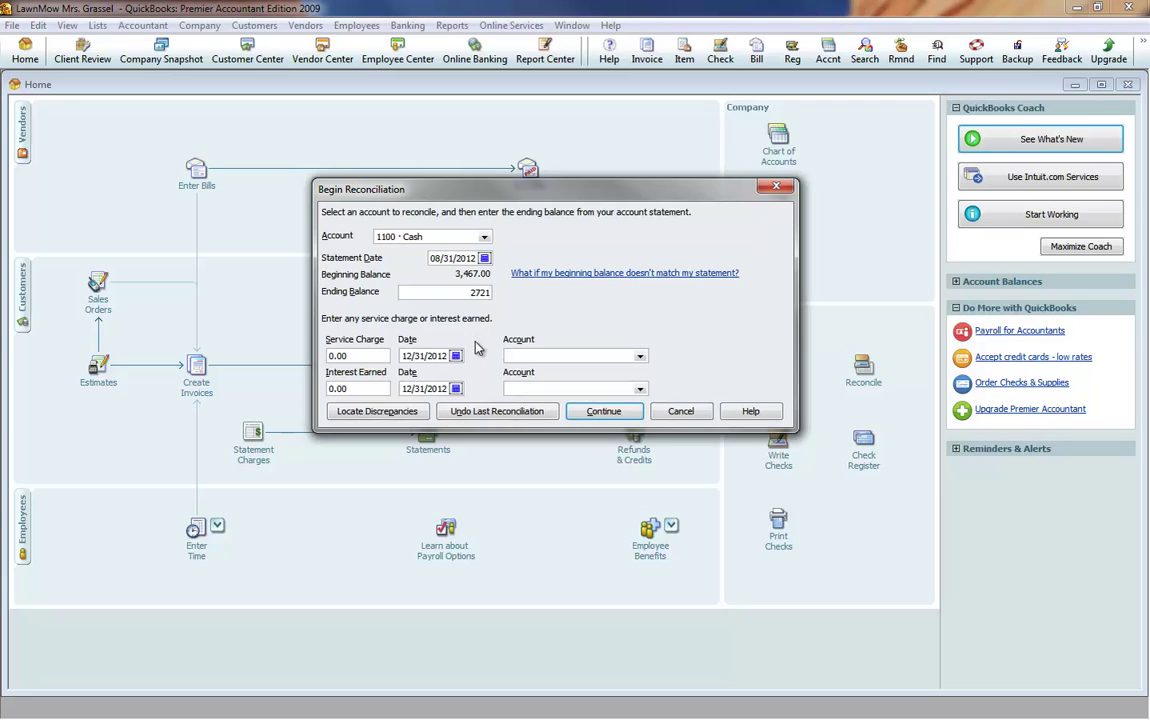
- Enter a bank service charge of 15.00 dated 08/28/2012
click(352, 356)
drag(353, 356, 318, 356)
text(15)
click(455, 356)
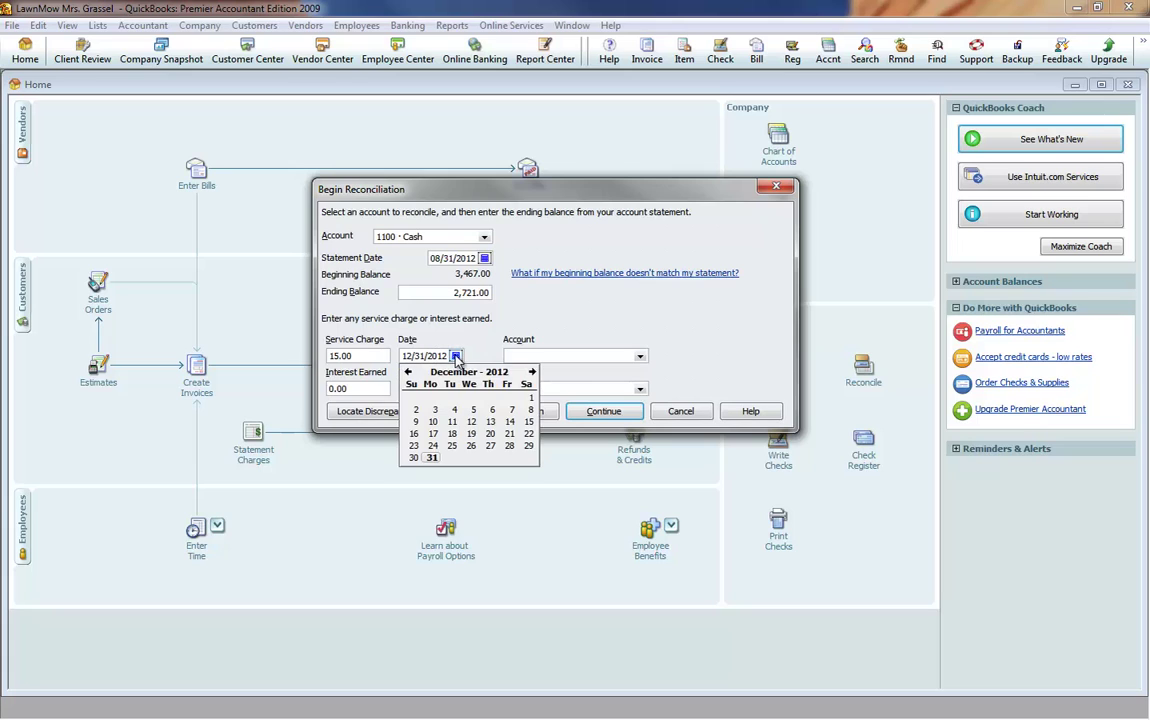
click(408, 372)
click(408, 372)
click(408, 372)
click(408, 372)
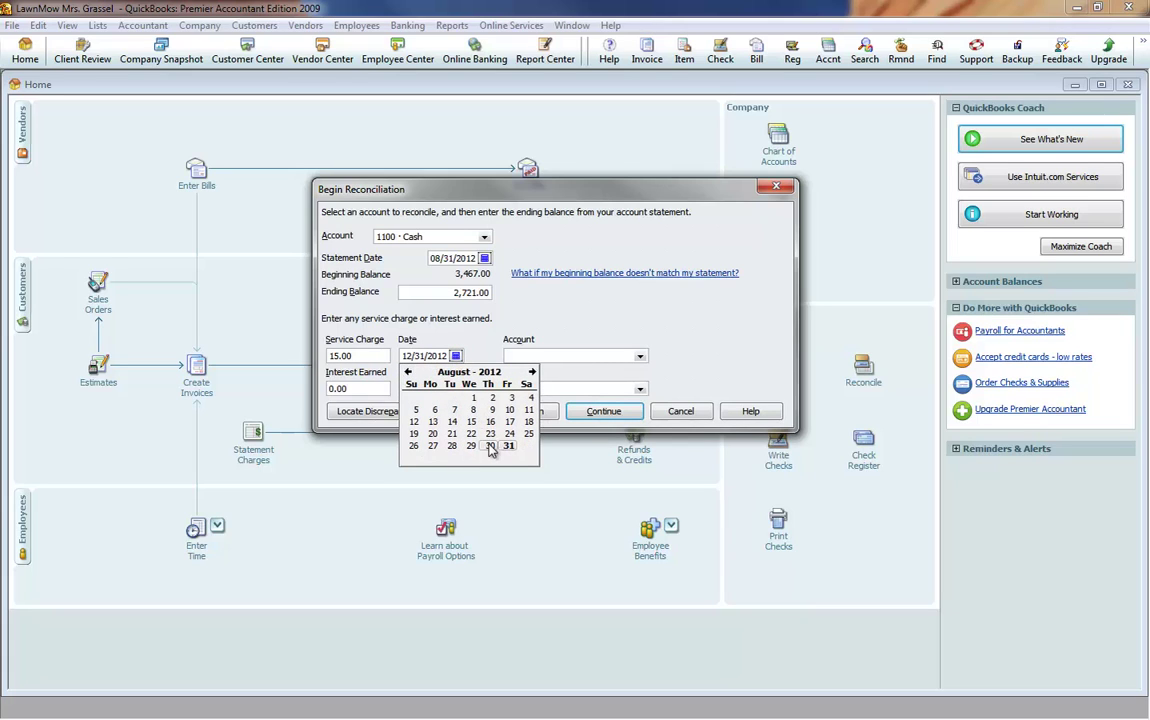
click(452, 446)
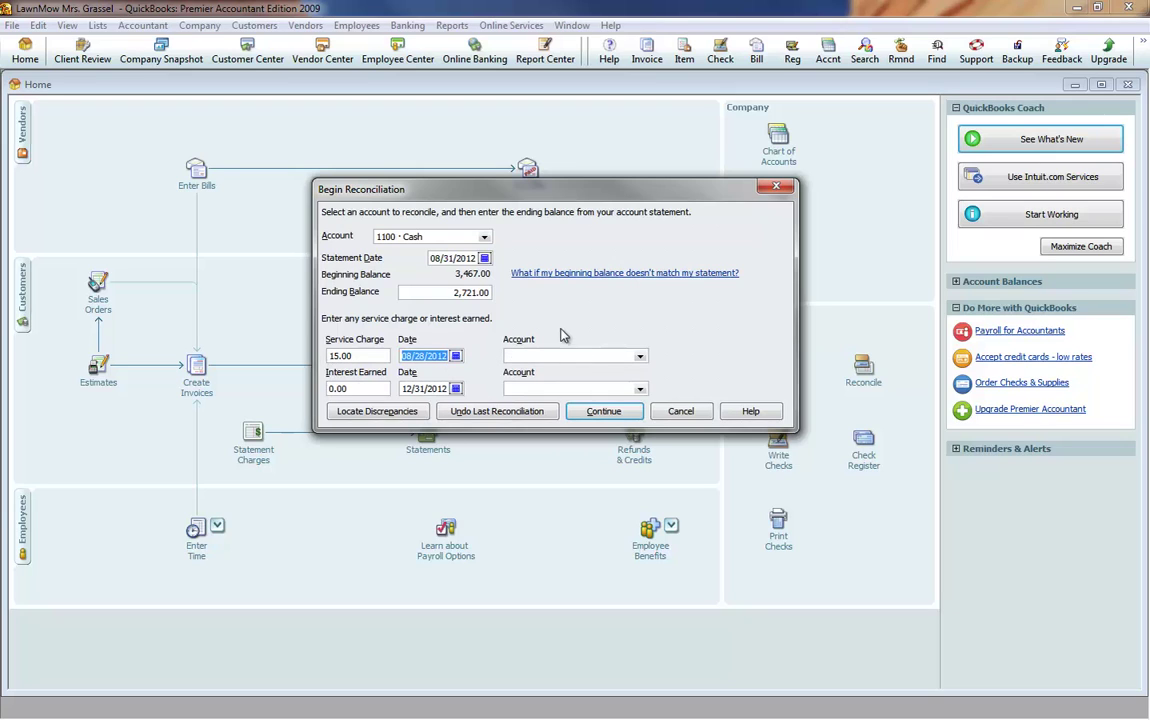
- Assign the service charge to 5200 · Miscellaneous Expense and continue to the transaction list for reconciling
click(640, 357)
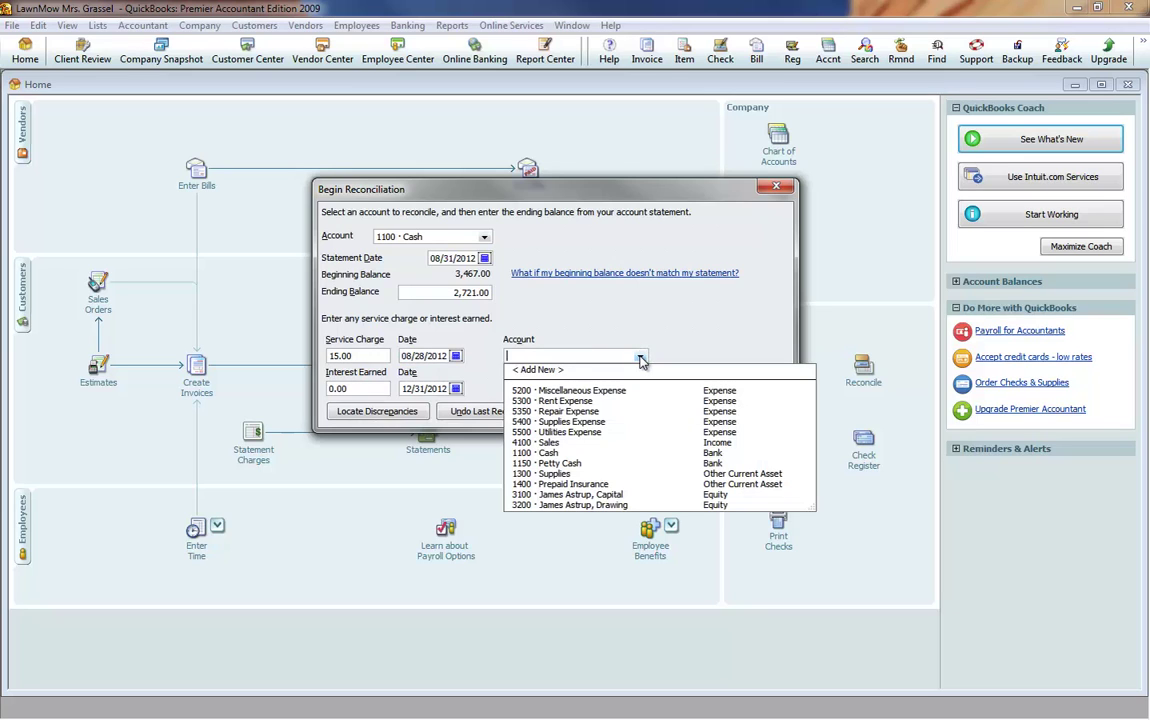
click(583, 391)
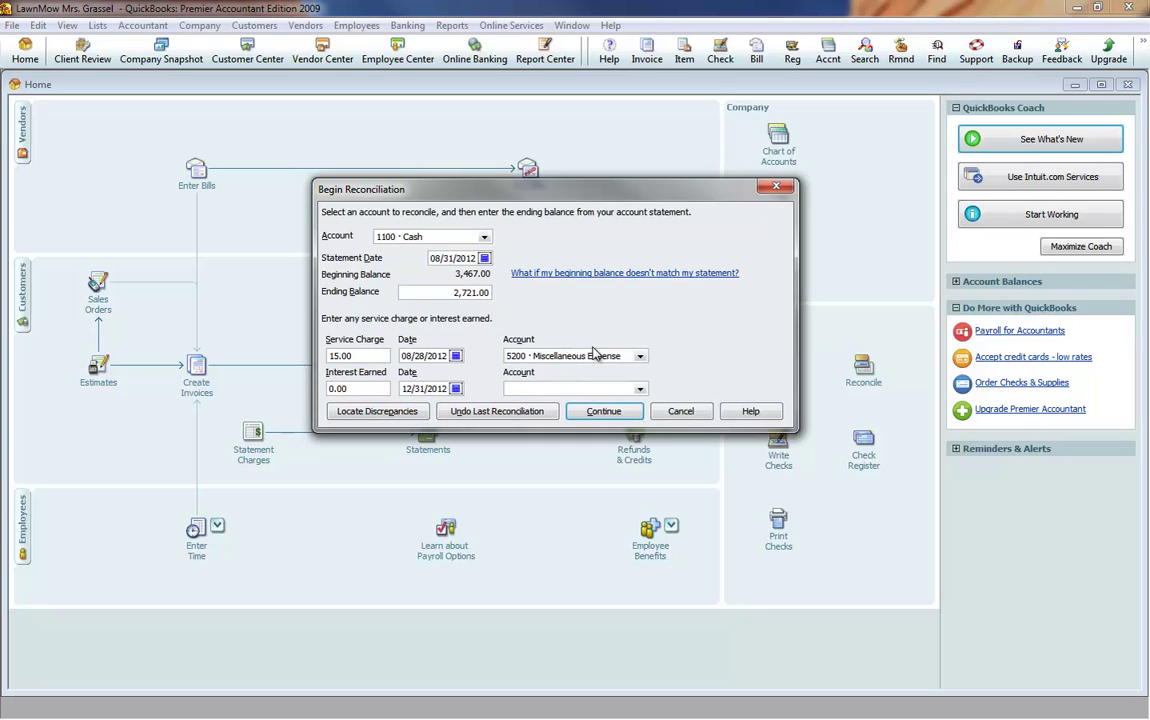
click(605, 413)
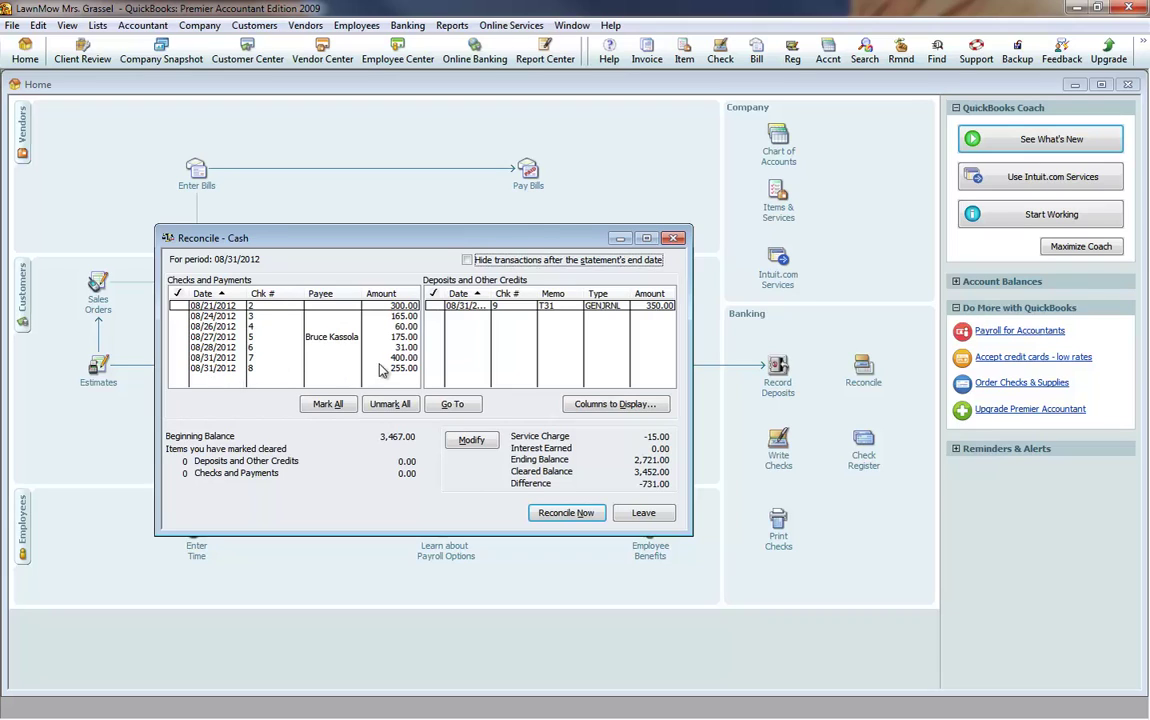
- Mark checks 2 through 6, dated 08/21/2012 to 08/28/2012, as cleared in the cash reconciliation
click(178, 305)
click(182, 317)
click(179, 326)
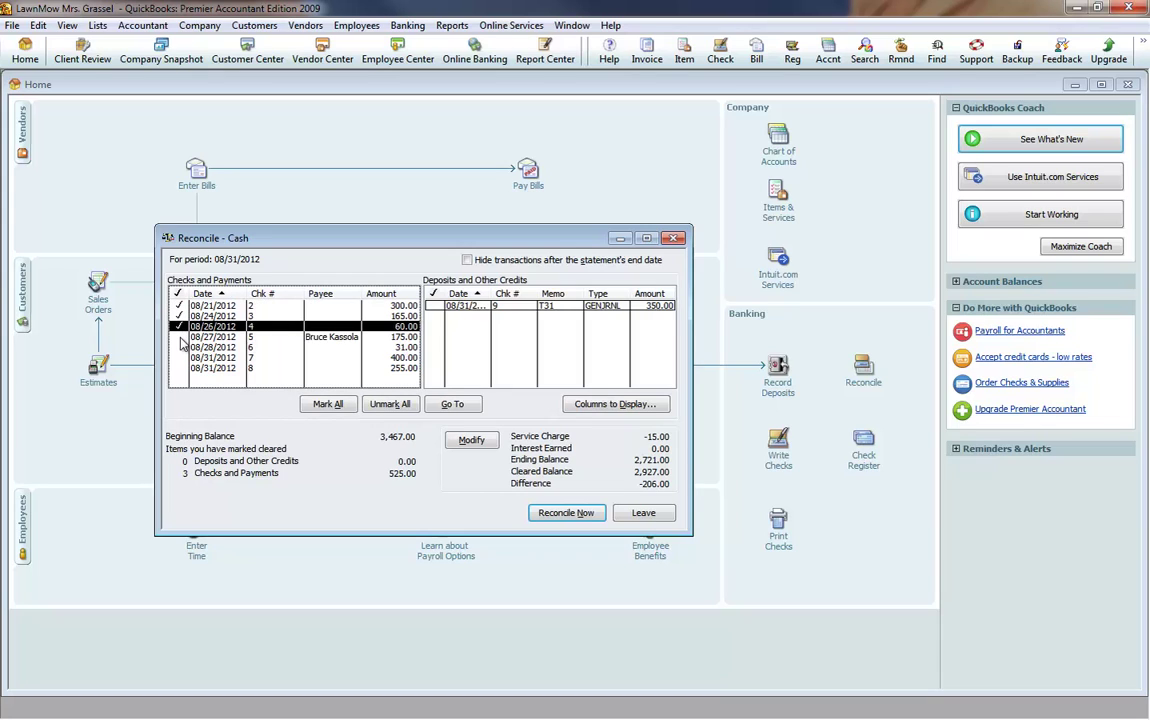
click(179, 337)
click(179, 348)
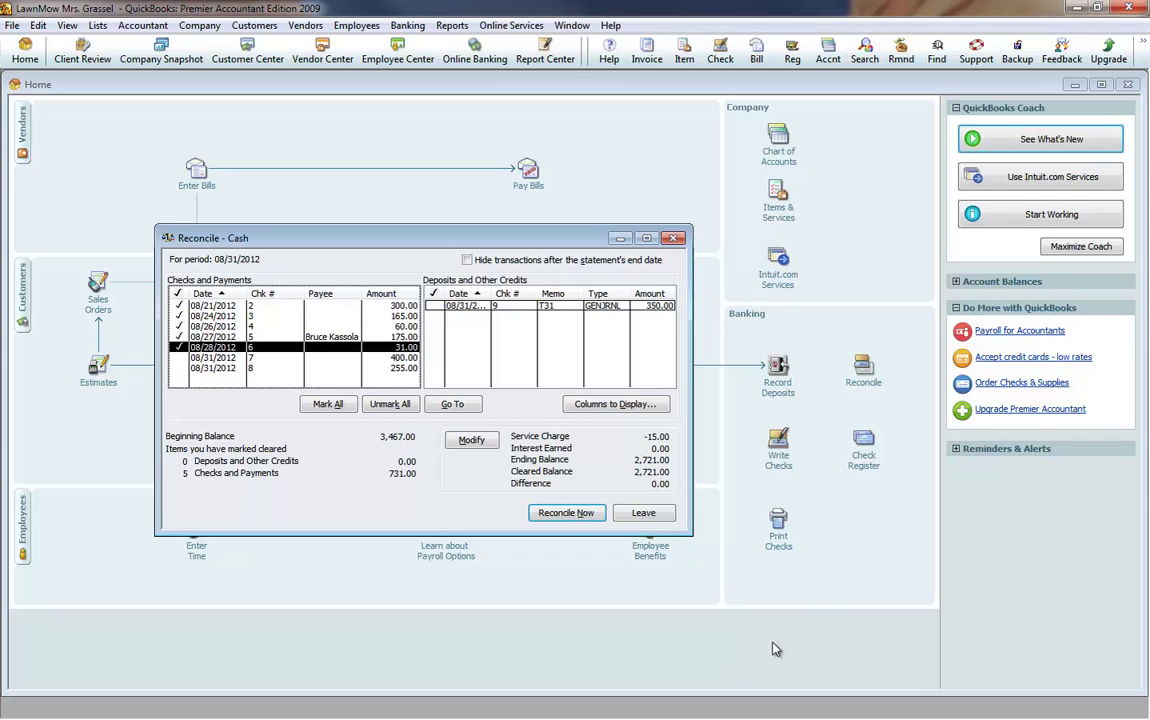
- Complete the cash reconciliation, dismiss the online banking information, and display both the summary and detail reconciliation reports
click(574, 518)
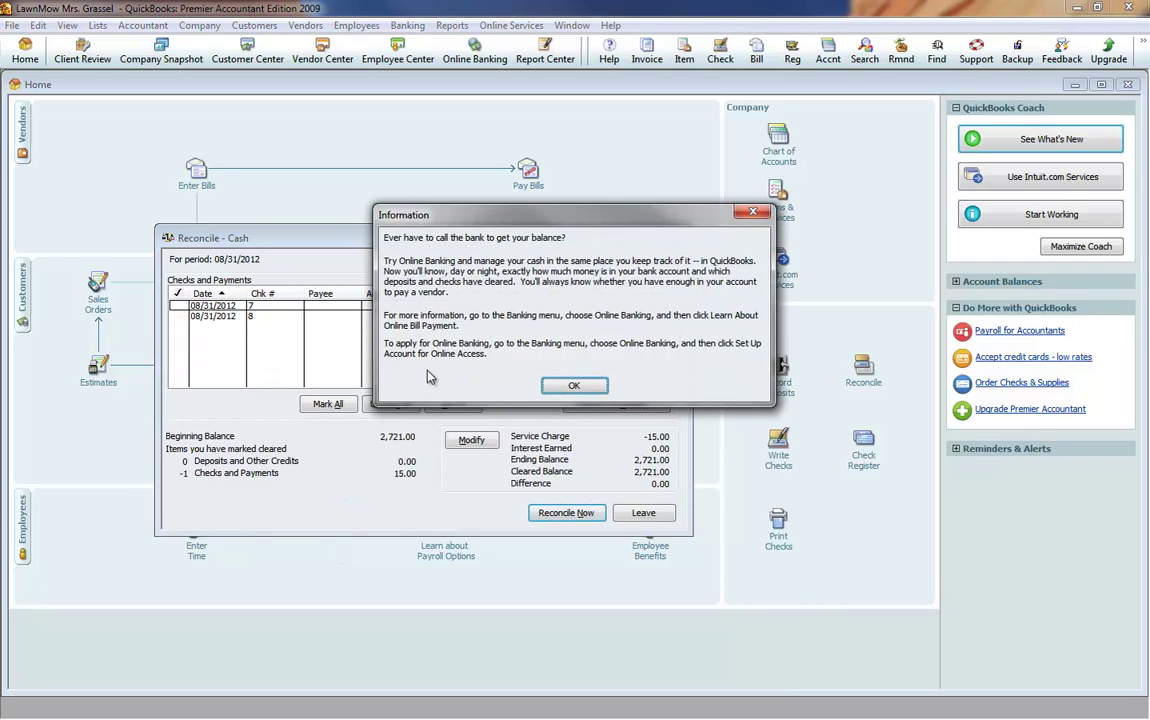
click(583, 386)
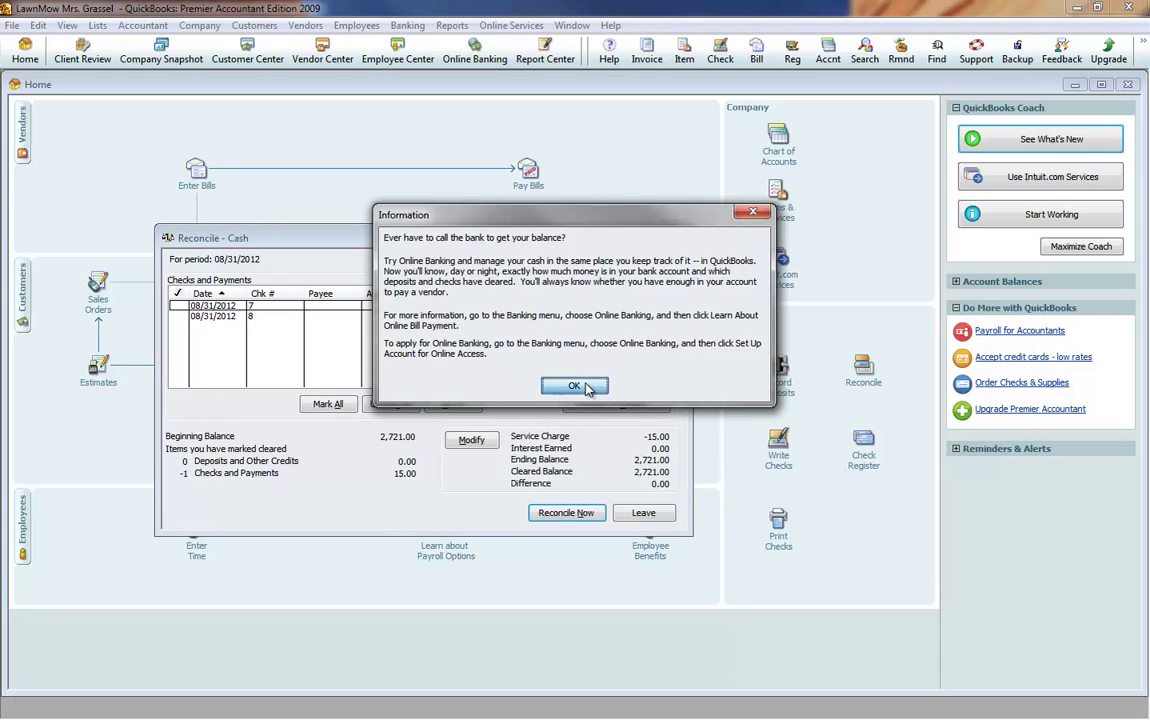
drag(394, 218, 620, 162)
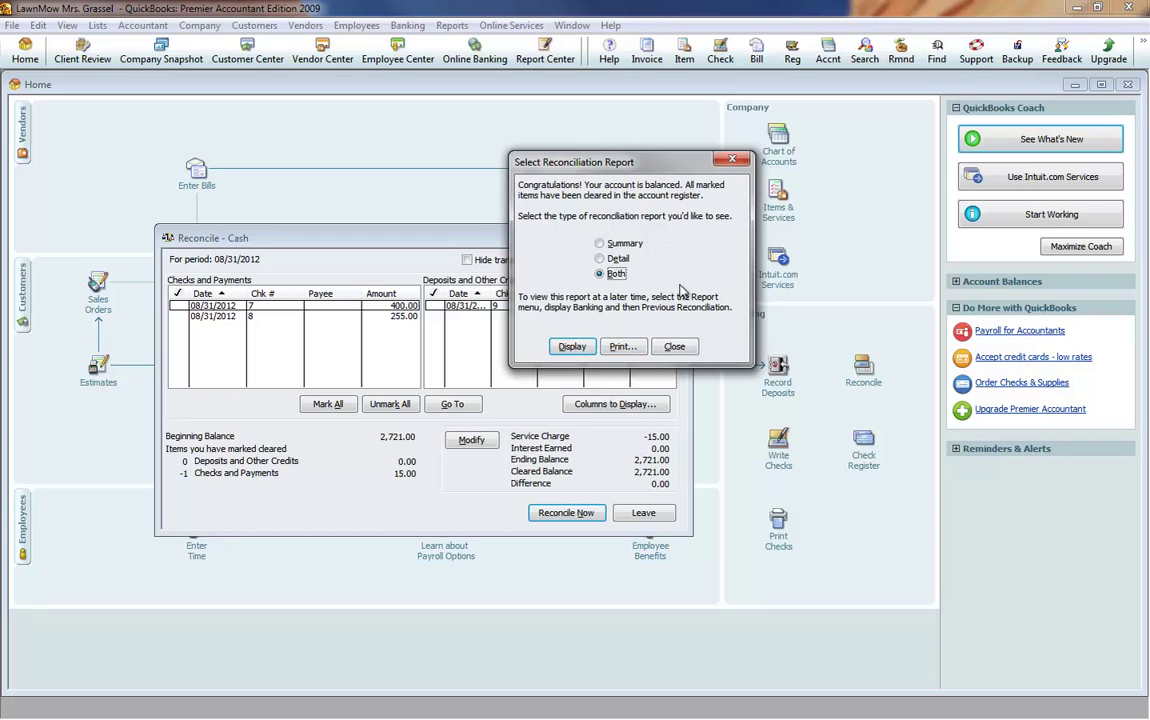
click(572, 346)
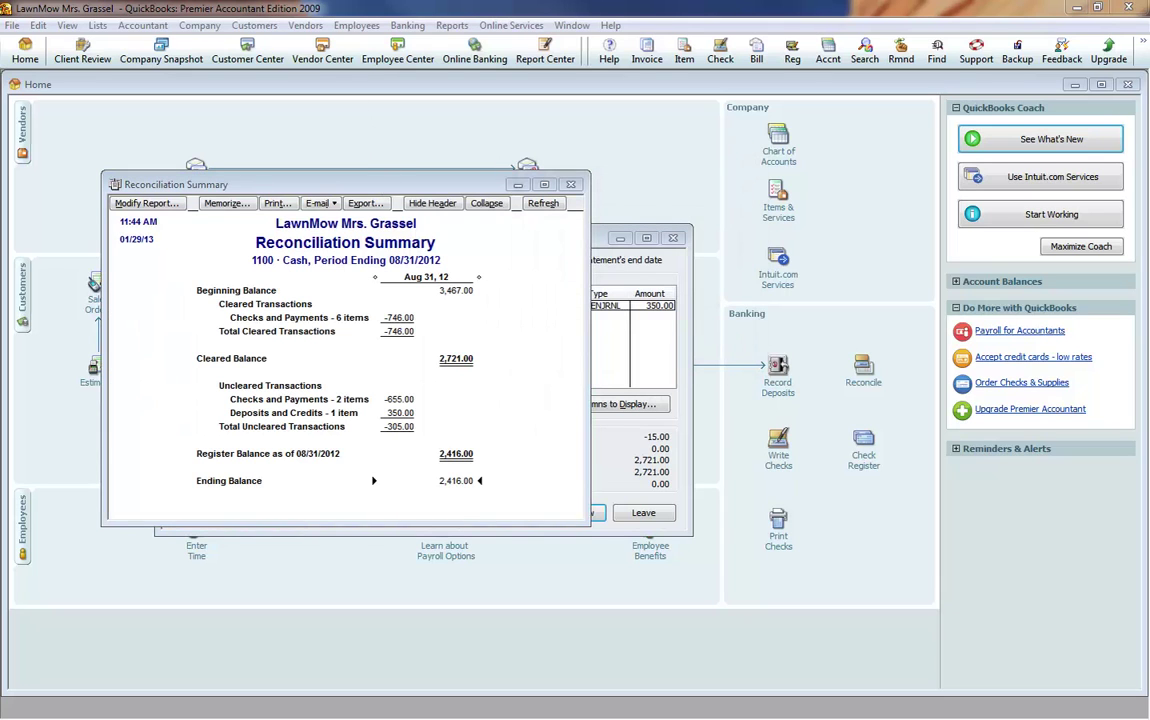
- Print one copy of the Reconciliation Summary on the \\Scsd-print\SHSRM413 printer
click(463, 203)
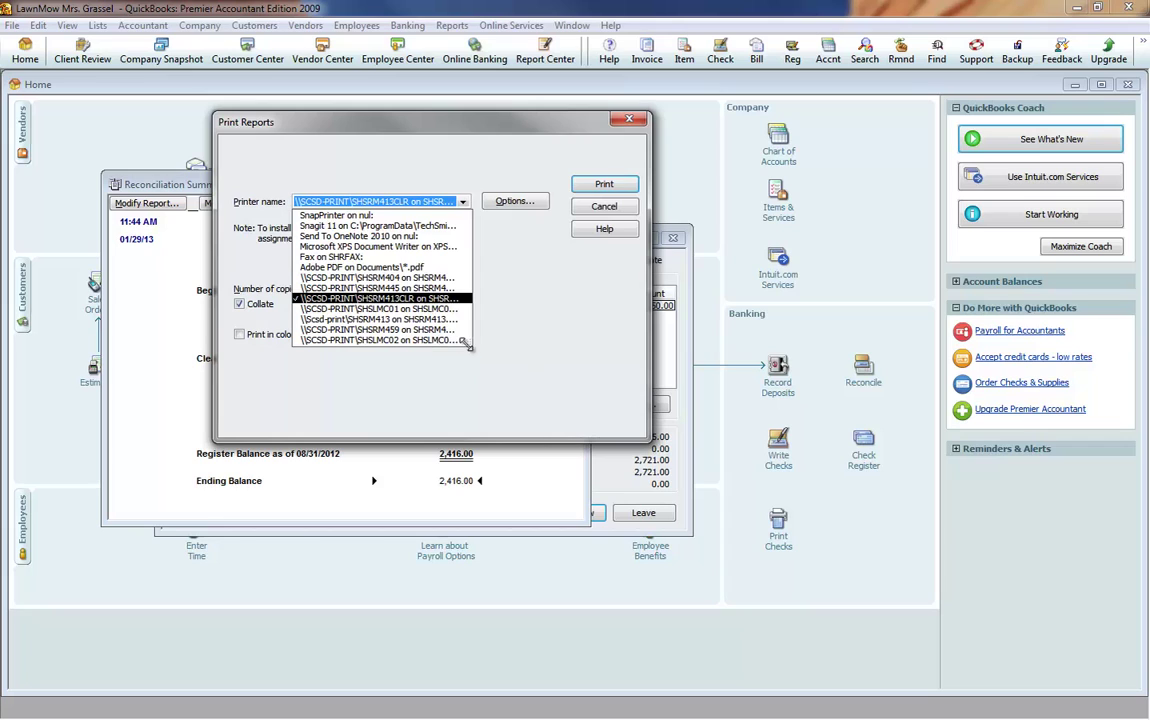
drag(470, 343, 562, 383)
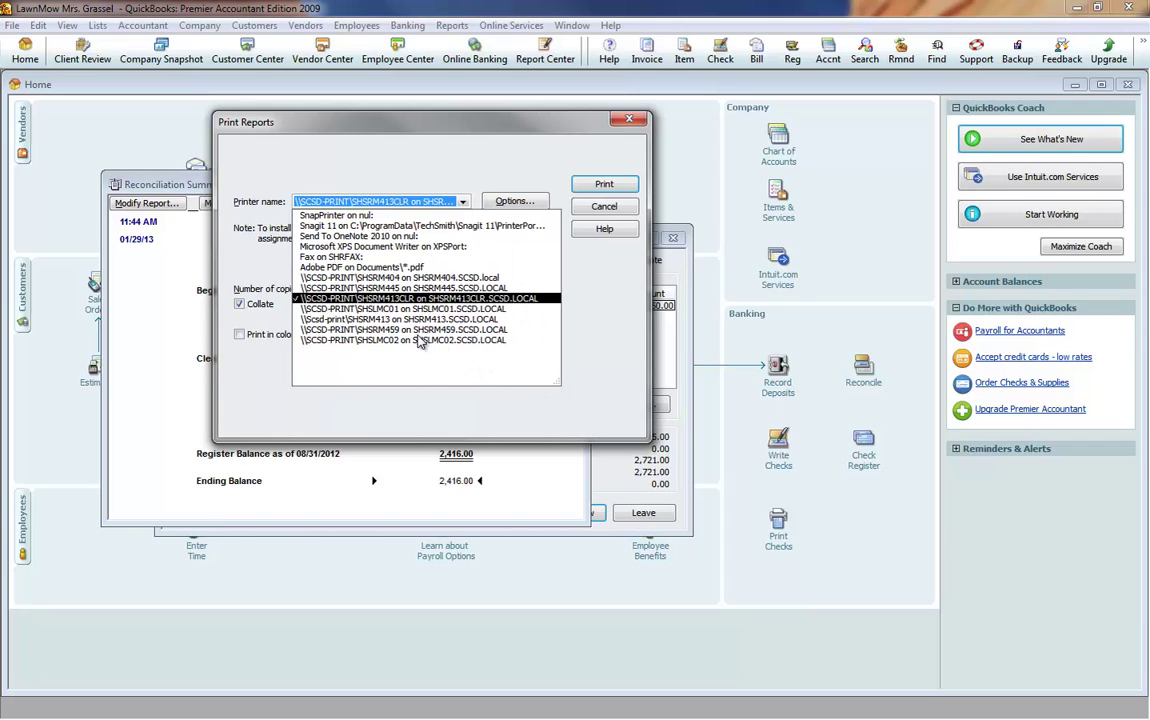
click(366, 320)
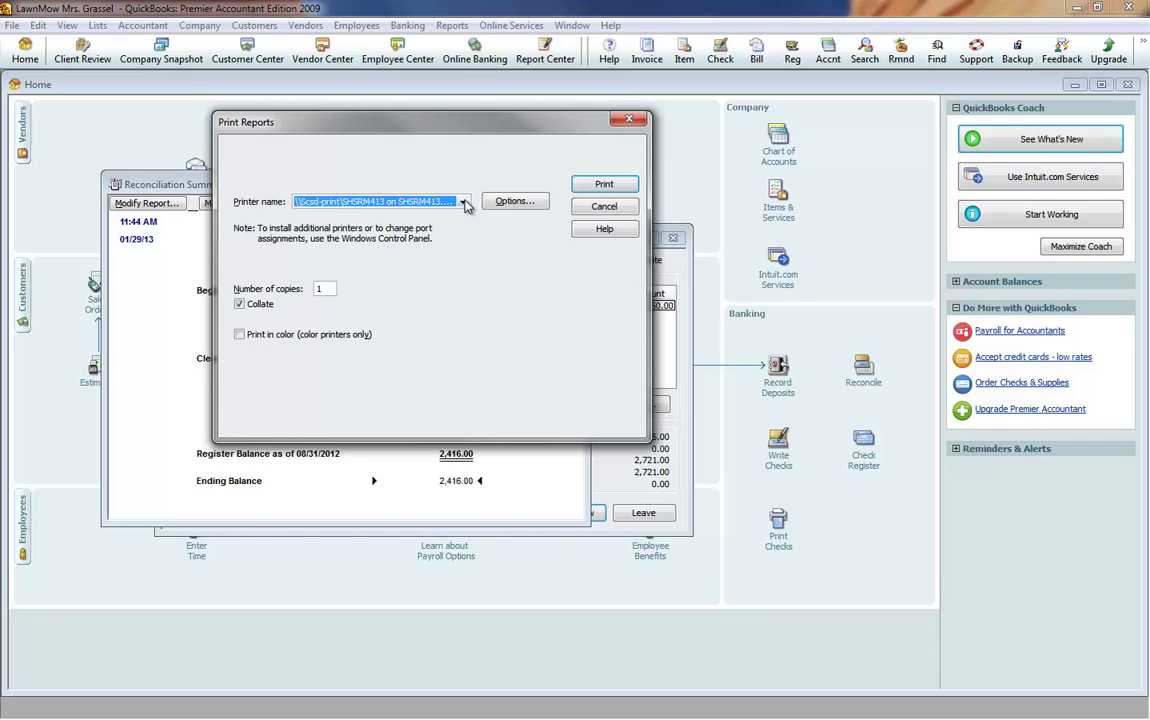
click(605, 185)
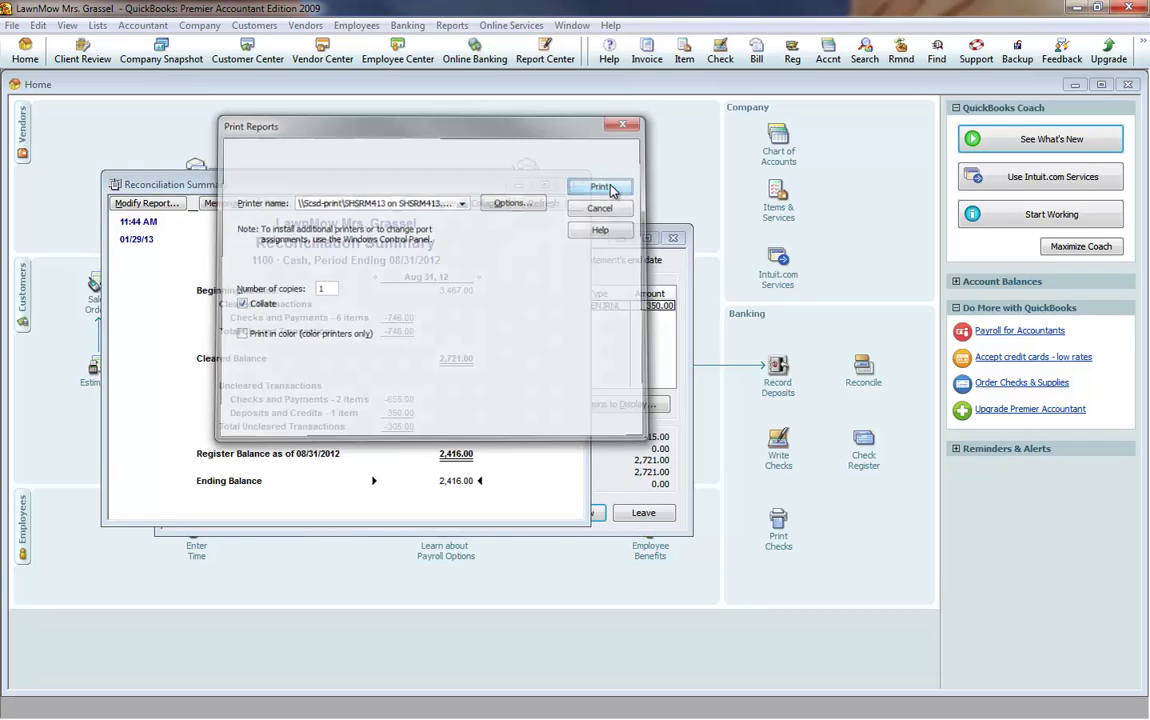